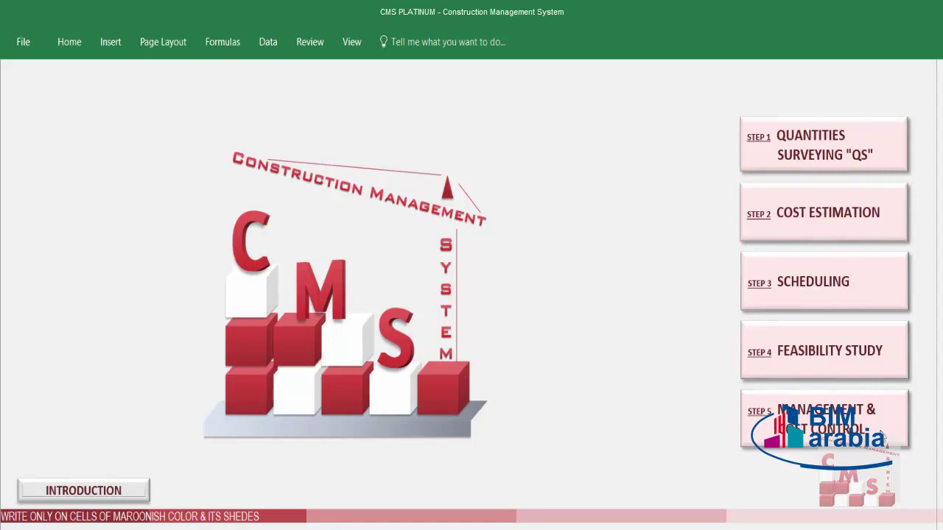
Step: Go to the STEP 5 Management & Cost Control page from the CMS main menu
{"action": "left_click", "coordinate": [881, 434]}
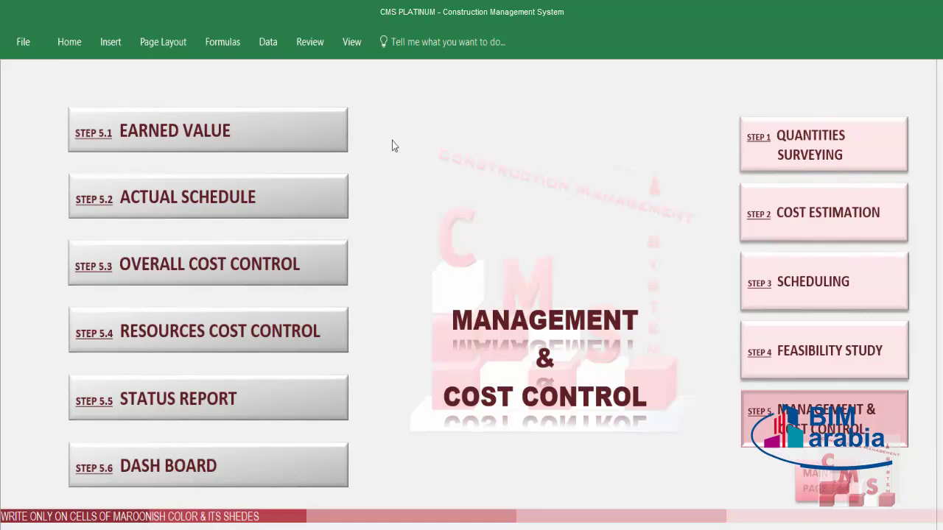
Step: Open the STEP 5.1 Earned Value sheet for project G+M+15
{"action": "left_click", "coordinate": [320, 137]}
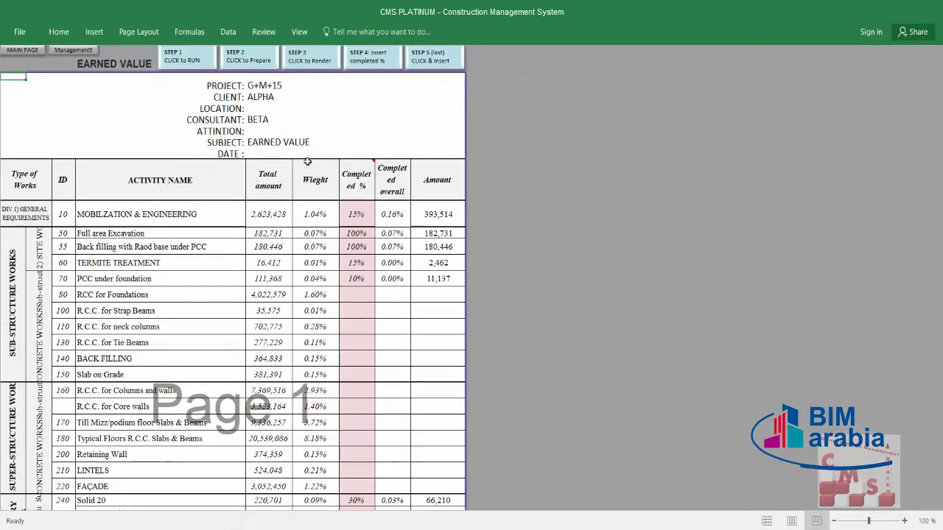
{"action": "scroll", "coordinate": [368, 295], "scroll_direction": "down", "scroll_amount": 9}
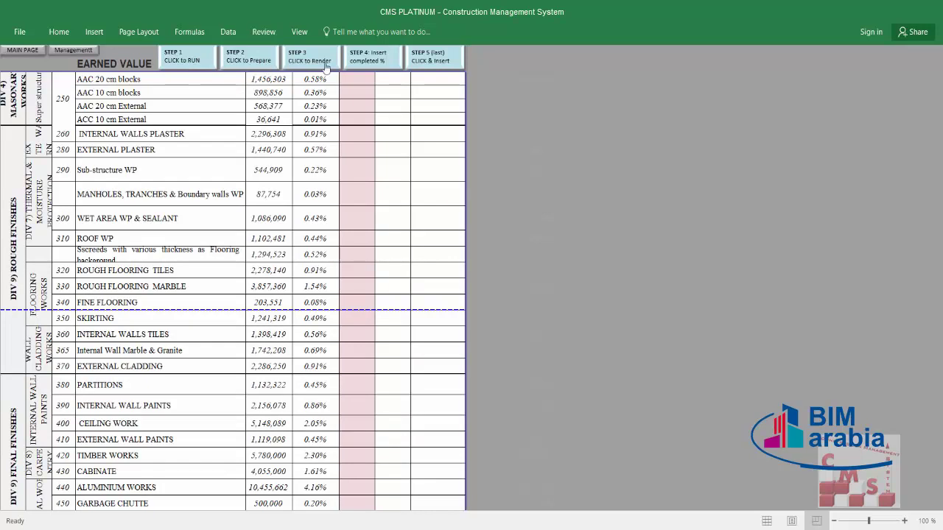
{"action": "left_click", "coordinate": [368, 57]}
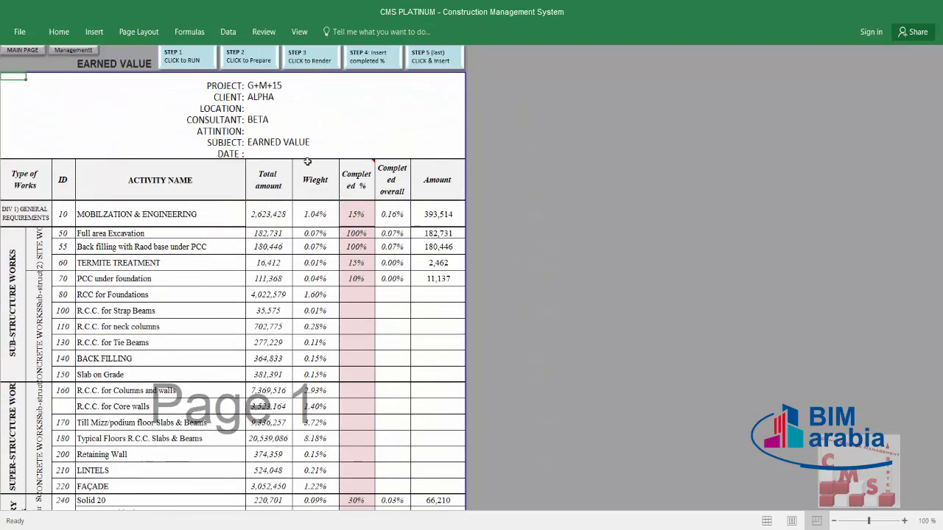
{"action": "left_click_drag", "start_coordinate": [357, 215], "coordinate": [362, 275]}
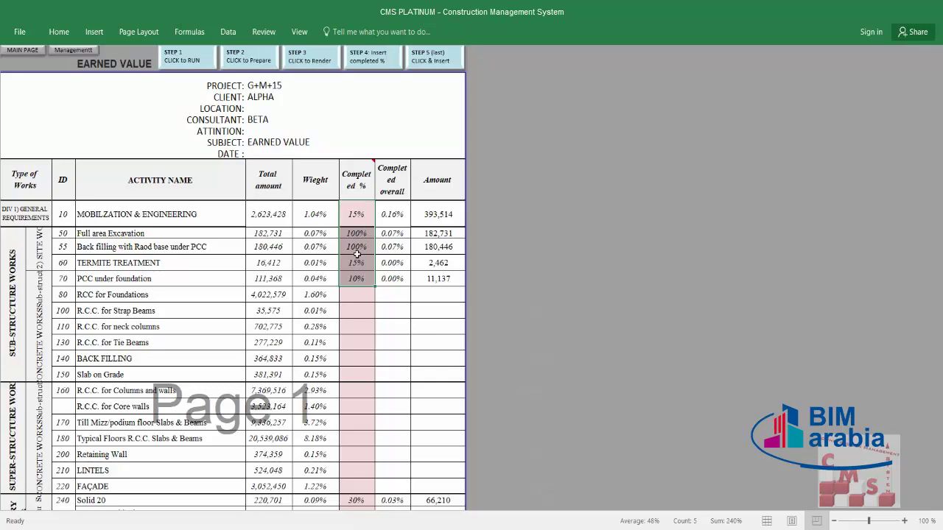
{"action": "left_click", "coordinate": [367, 218]}
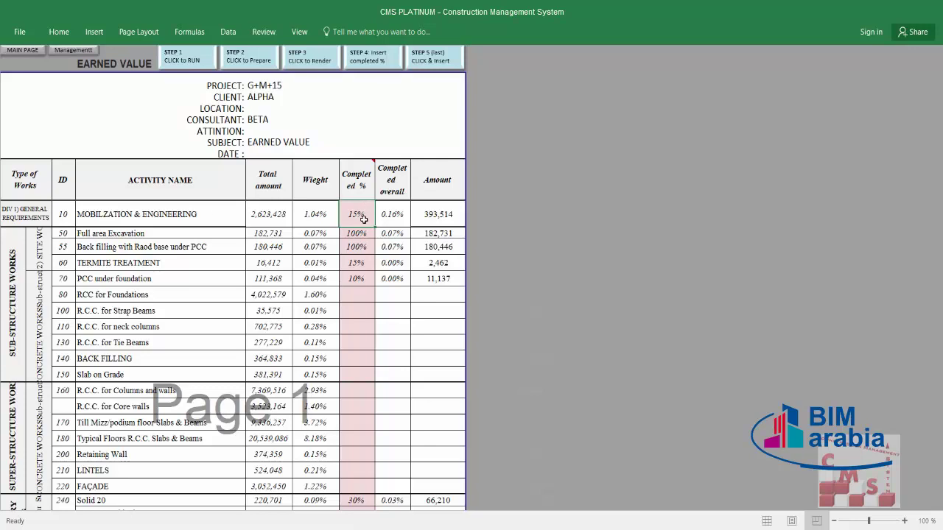
Step: Enter 70% completed for MOBILIZATION & ENGINEERING, and 100% for TERMITE TREATMENT and PCC under foundation
{"action": "type", "text": "70"}
{"action": "key", "text": "Return"}
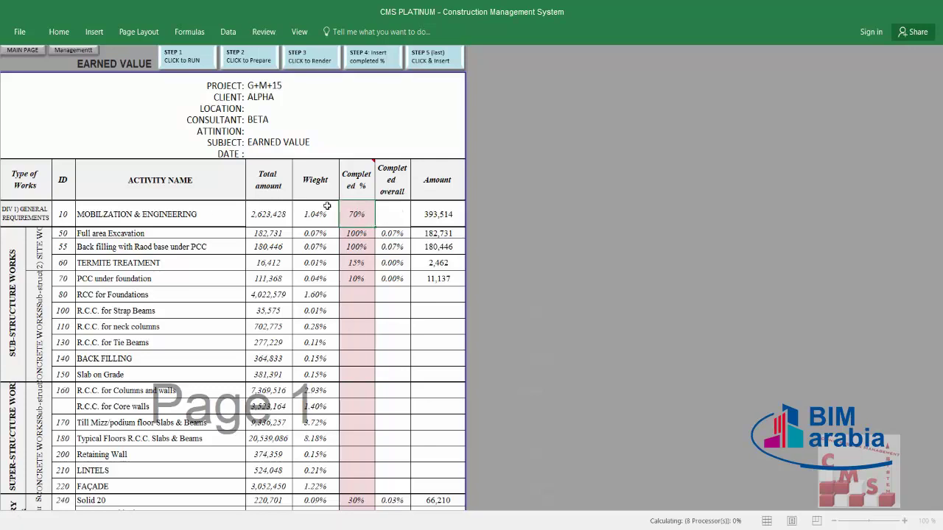
{"action": "key", "text": "Down"}
{"action": "key", "text": "Down"}
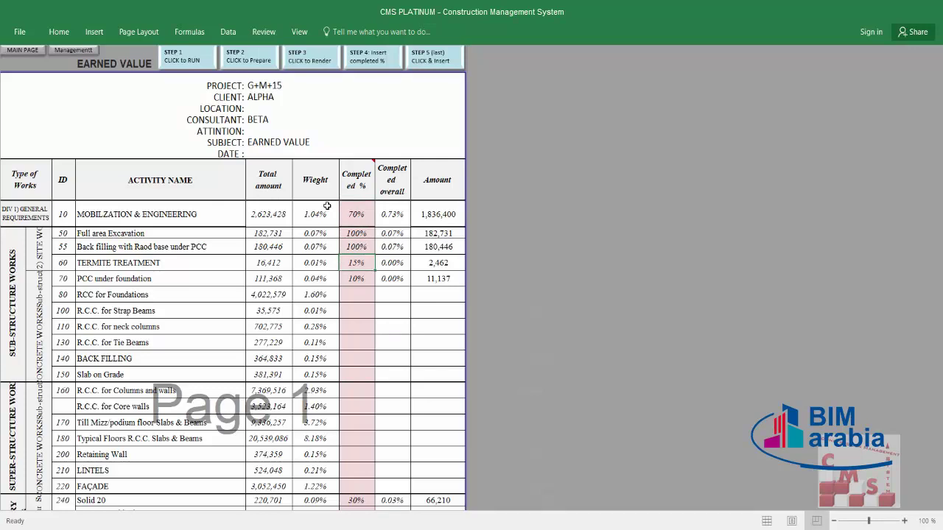
{"action": "type", "text": "100"}
{"action": "key", "text": "Return"}
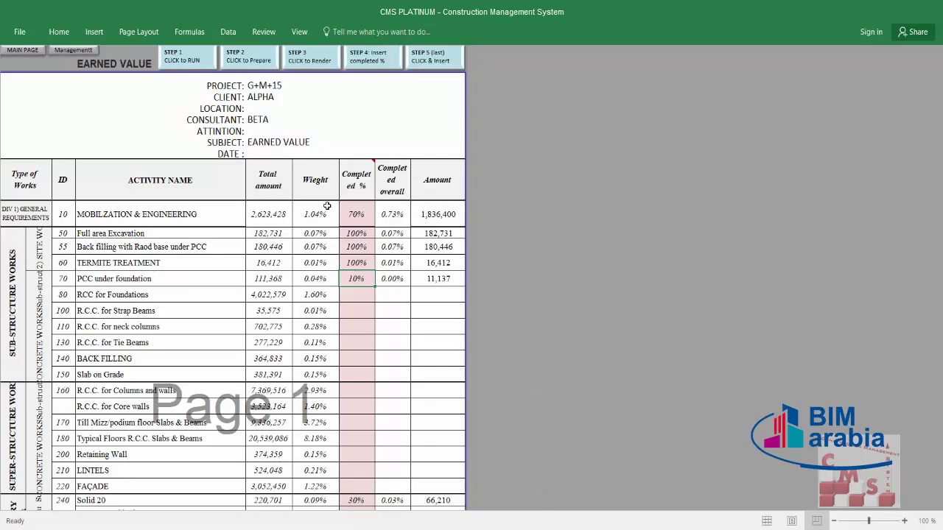
{"action": "type", "text": "100"}
{"action": "key", "text": "Return"}
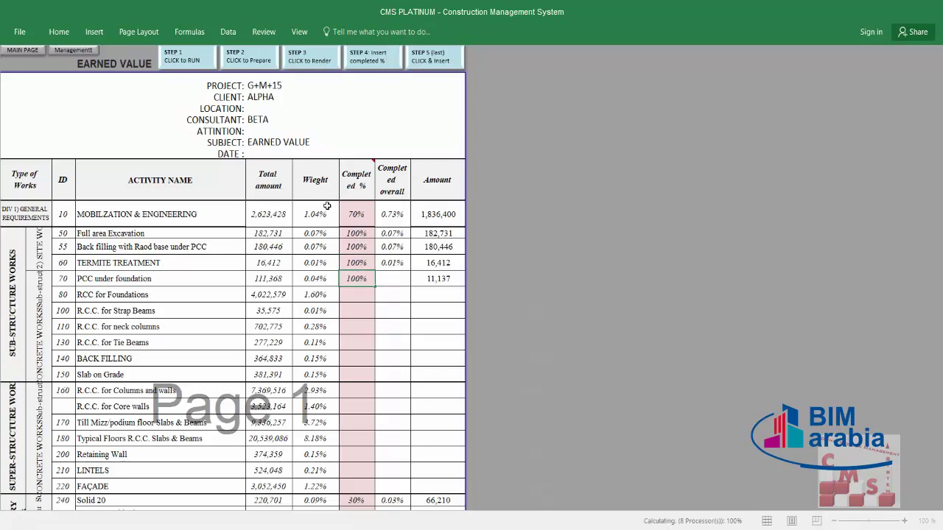
Step: Raise Solid 20's Completed % from 30% to 100%, then select Project Overhead's completion value
{"action": "scroll", "coordinate": [361, 362], "scroll_direction": "down", "scroll_amount": 2}
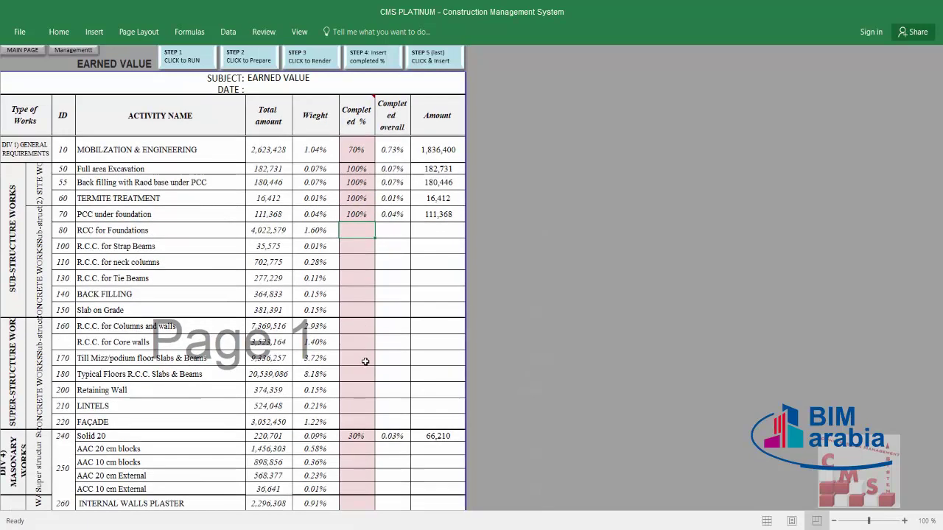
{"action": "scroll", "coordinate": [361, 368], "scroll_direction": "down", "scroll_amount": 2}
{"action": "left_click", "coordinate": [357, 375]}
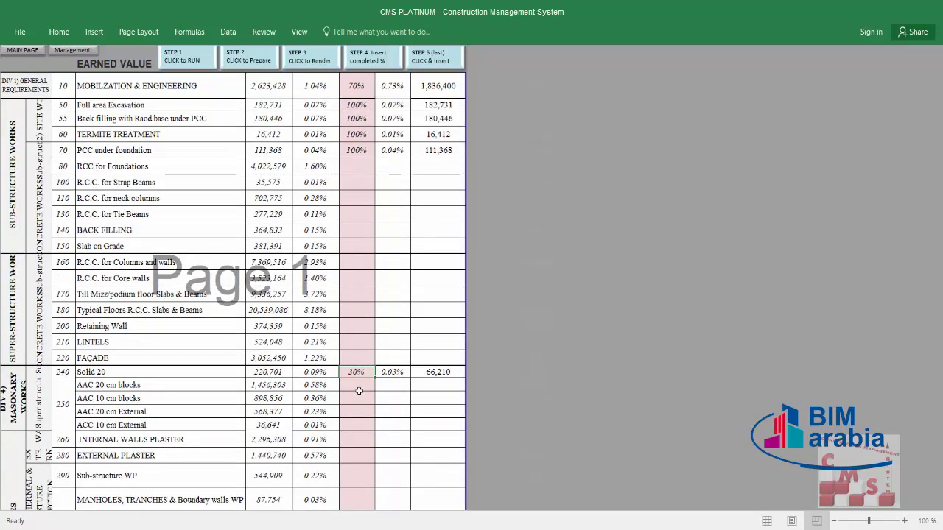
{"action": "type", "text": "100"}
{"action": "key", "text": "Return"}
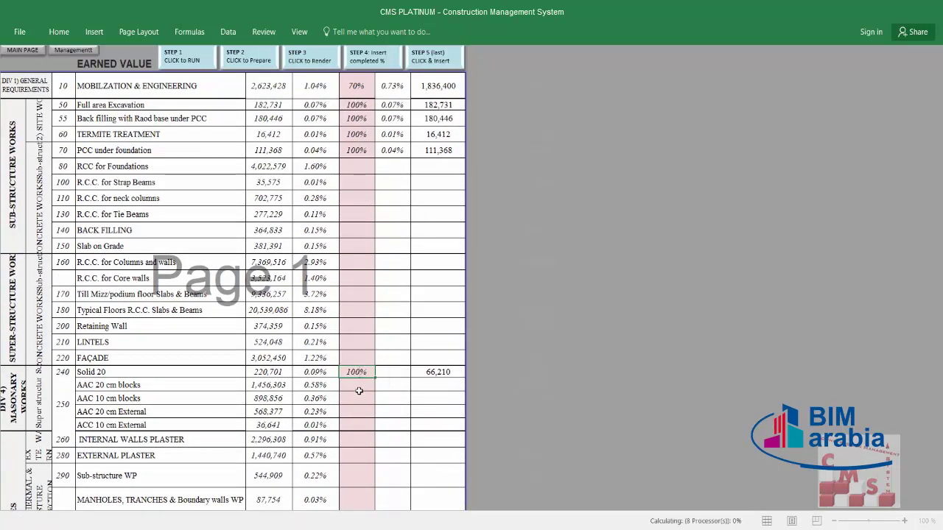
{"action": "scroll", "coordinate": [357, 391], "scroll_direction": "down", "scroll_amount": 1}
{"action": "scroll", "coordinate": [357, 391], "scroll_direction": "down", "scroll_amount": 12}
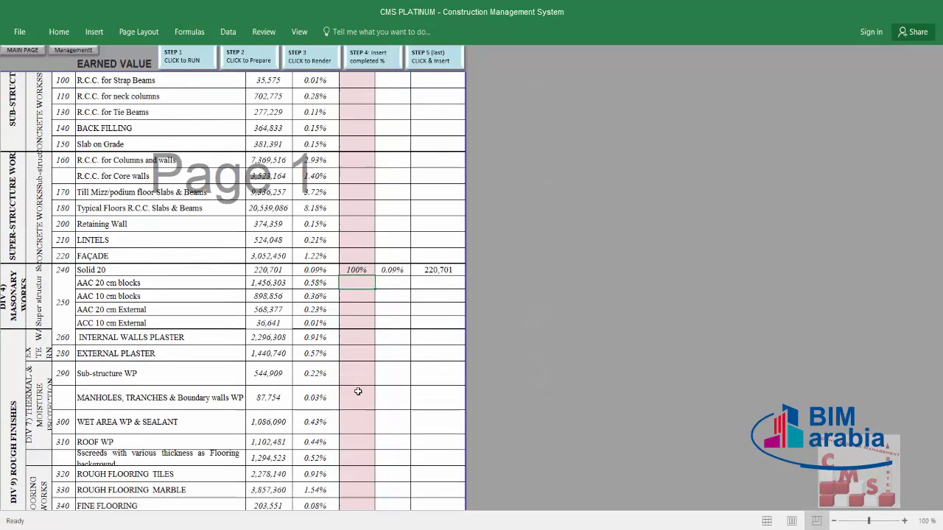
{"action": "left_click", "coordinate": [357, 447]}
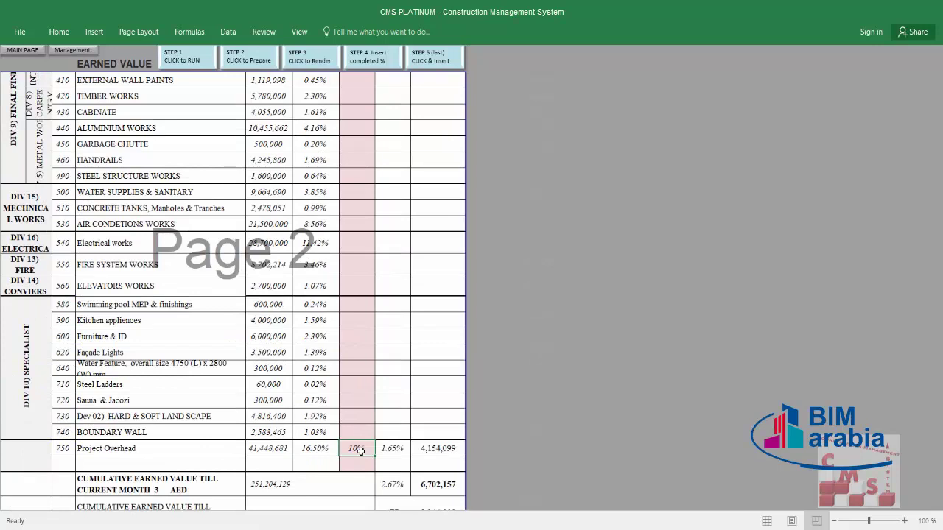
{"action": "scroll", "coordinate": [361, 434], "scroll_direction": "down", "scroll_amount": 1}
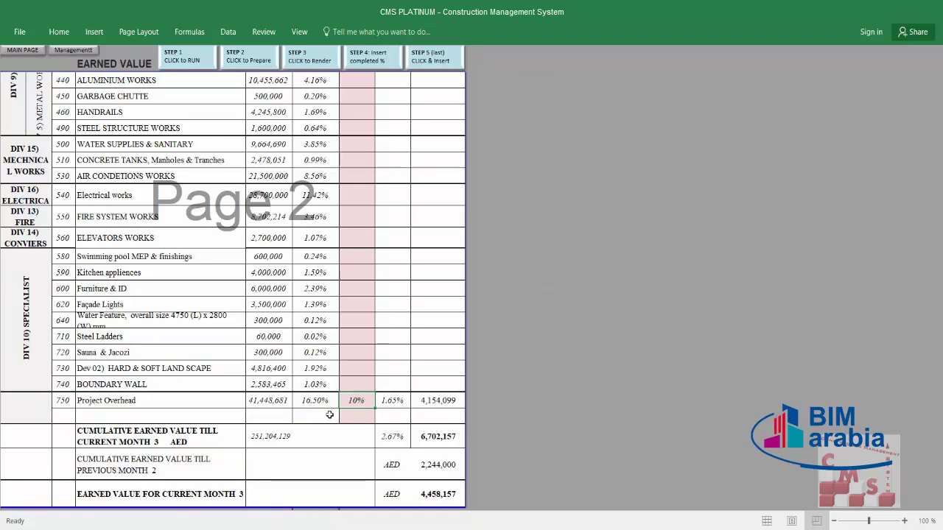
{"action": "left_click", "coordinate": [233, 442]}
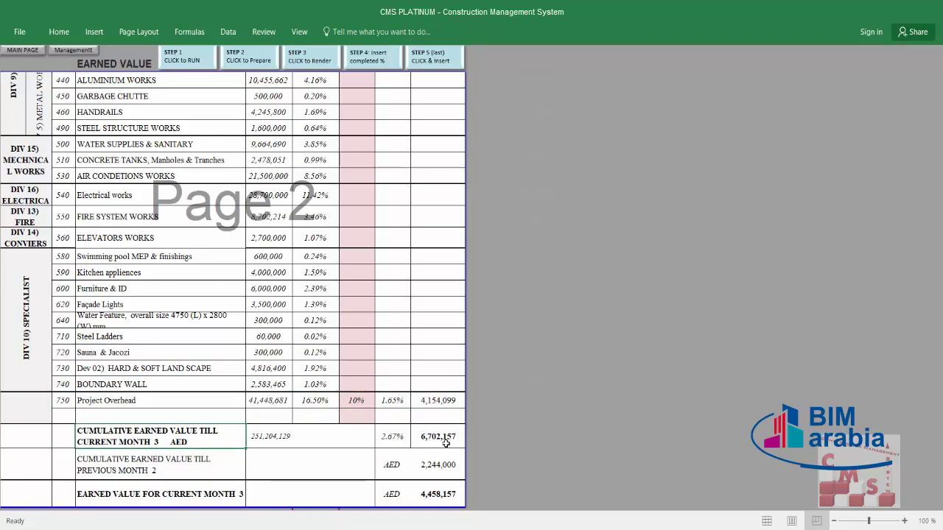
{"action": "left_click", "coordinate": [421, 443]}
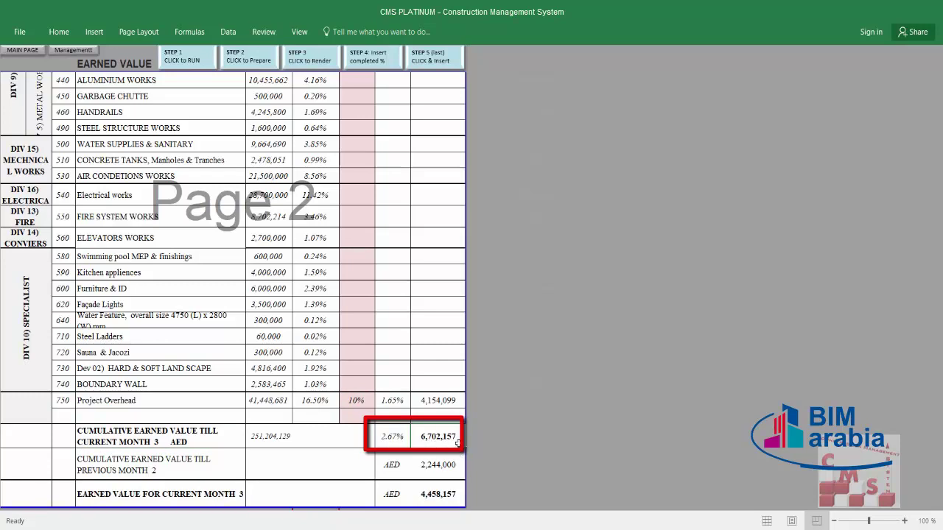
{"action": "left_click", "coordinate": [440, 496]}
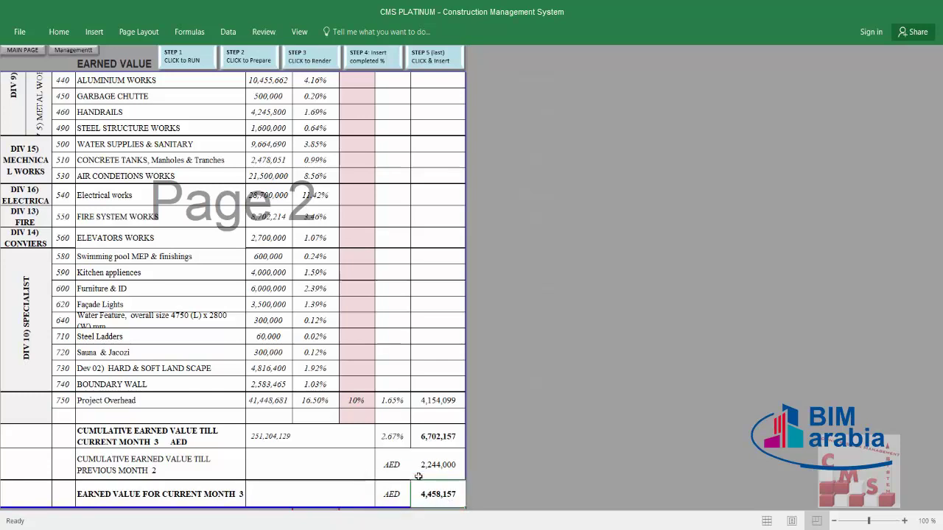
{"action": "scroll", "coordinate": [366, 297], "scroll_direction": "up", "scroll_amount": 5}
{"action": "scroll", "coordinate": [363, 221], "scroll_direction": "down", "scroll_amount": 5}
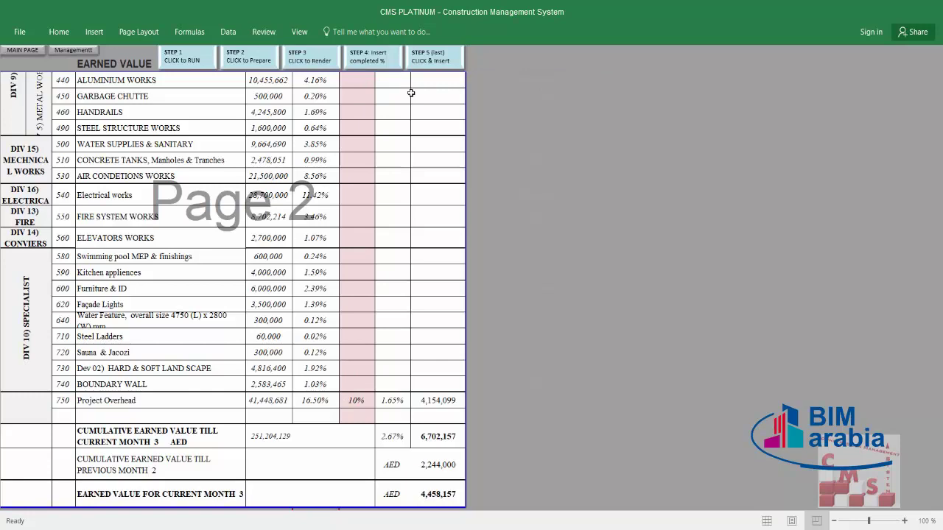
{"action": "scroll", "coordinate": [445, 66], "scroll_direction": "down", "scroll_amount": 1}
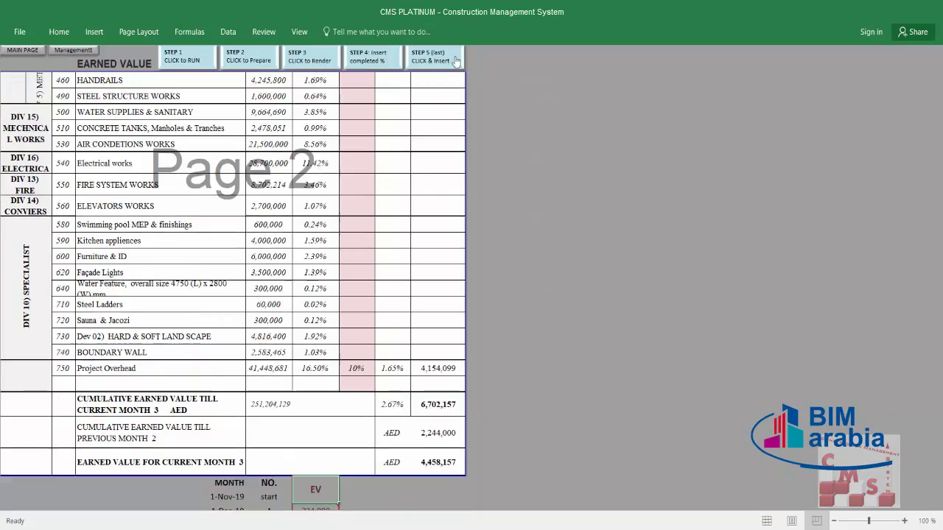
{"action": "scroll", "coordinate": [356, 441], "scroll_direction": "down", "scroll_amount": 2}
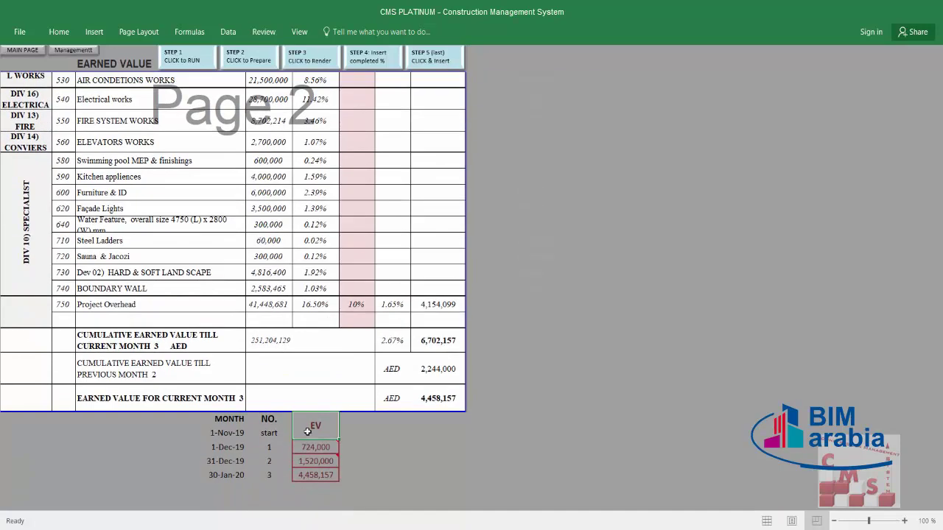
{"action": "left_click", "coordinate": [321, 476]}
{"action": "left_click", "coordinate": [269, 479]}
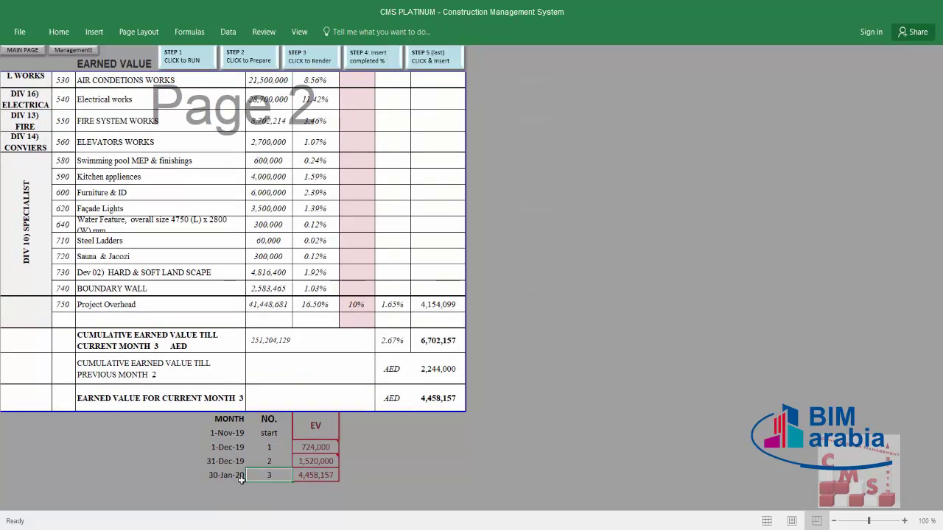
{"action": "left_click", "coordinate": [315, 478]}
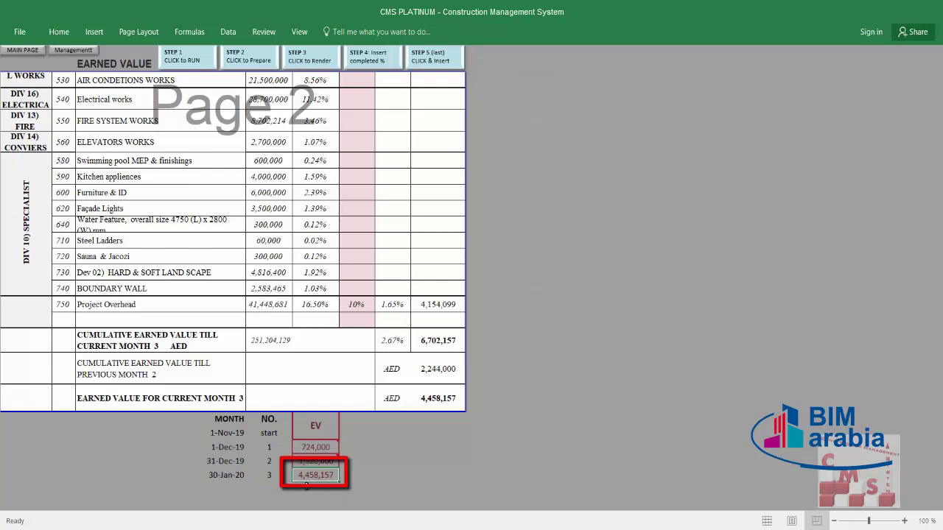
{"action": "left_click", "coordinate": [446, 398]}
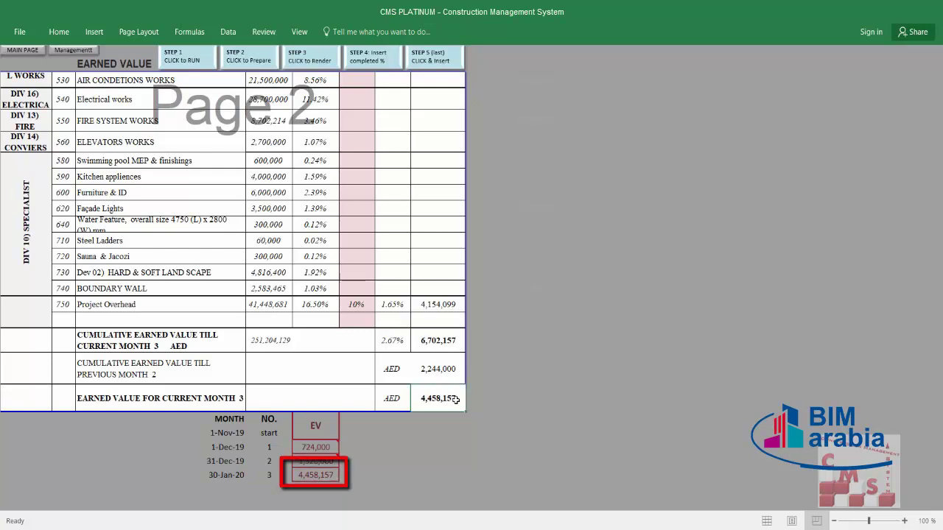
{"action": "left_click", "coordinate": [326, 475]}
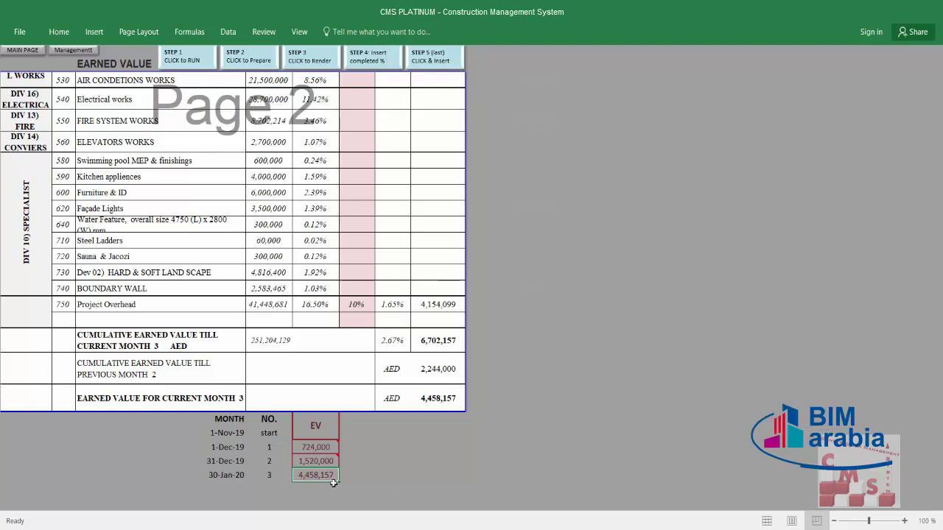
Step: Unlock the protected 30-Jan-20 EV cell with the password and enter 4,458,157
{"action": "key", "text": "F2"}
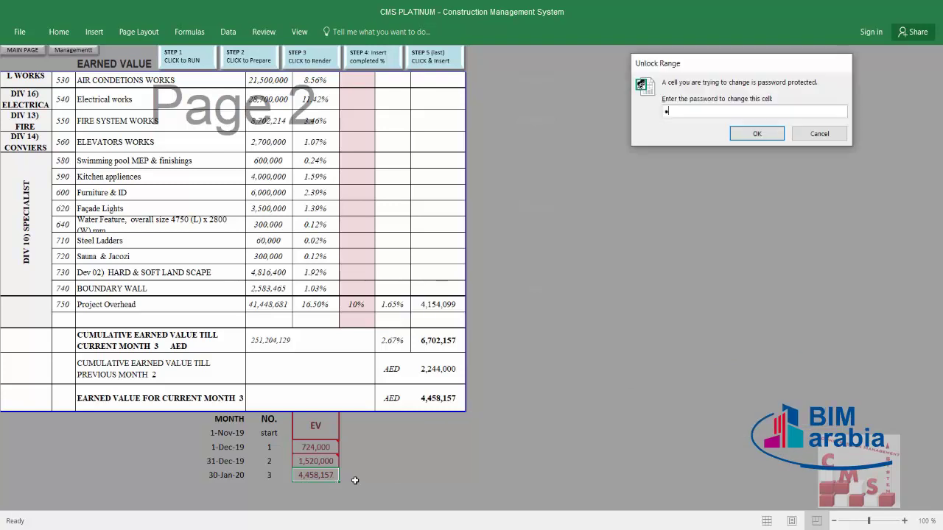
{"action": "key", "text": "Return"}
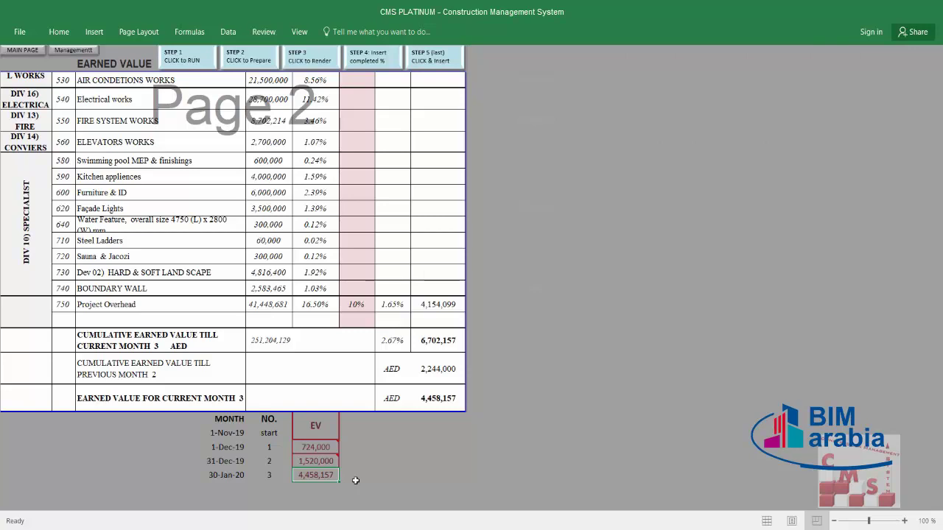
{"action": "type", "text": "4458"}
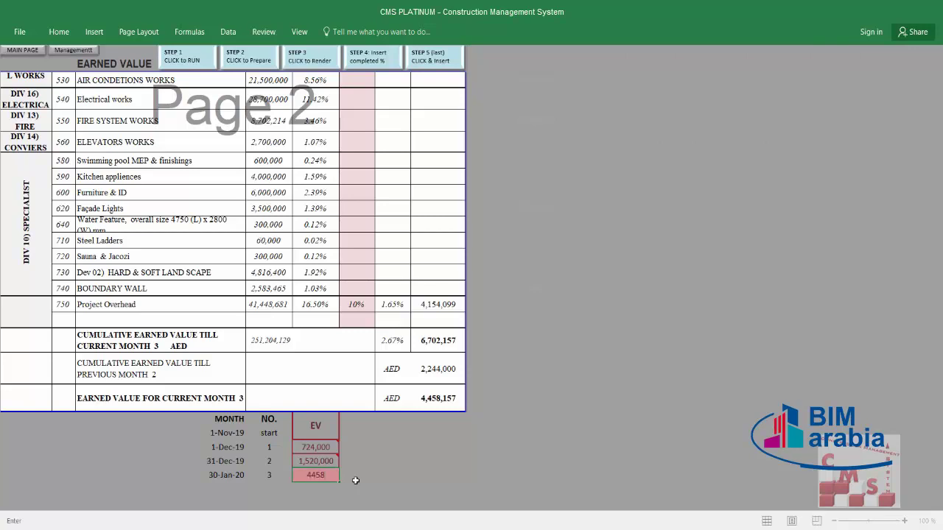
{"action": "type", "text": "57"}
{"action": "key", "text": "Return"}
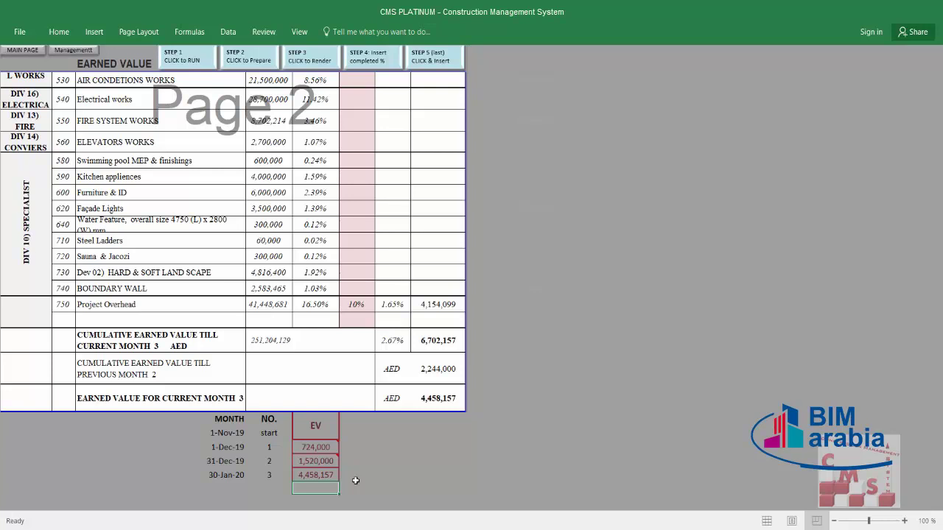
Step: Verify the 6,702,157 cumulative and 4,458,157 month-3 values, then return to the Management & Cost Control menu
{"action": "left_click", "coordinate": [443, 340]}
{"action": "left_click", "coordinate": [318, 476]}
{"action": "left_click", "coordinate": [81, 52]}
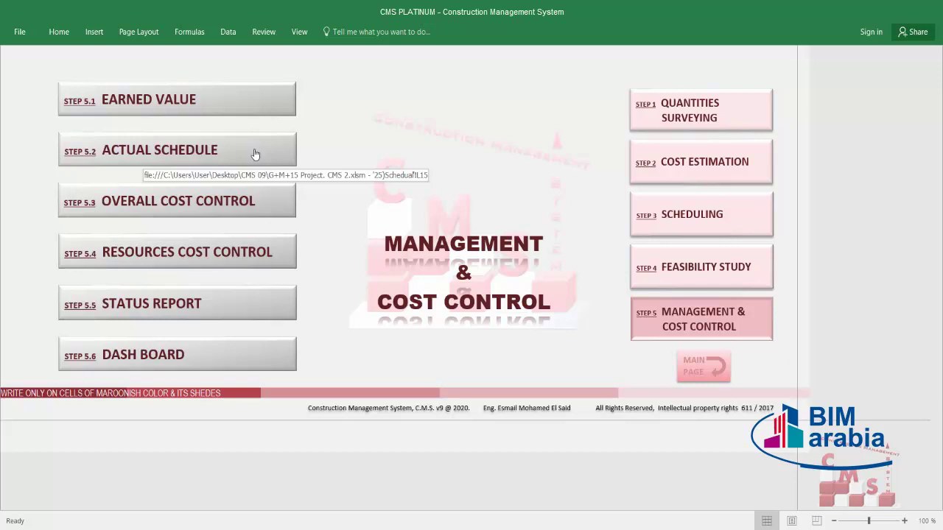
Step: Open the STEP 5.2 Actual Schedule sheet with its Gantt chart
{"action": "left_click", "coordinate": [255, 153]}
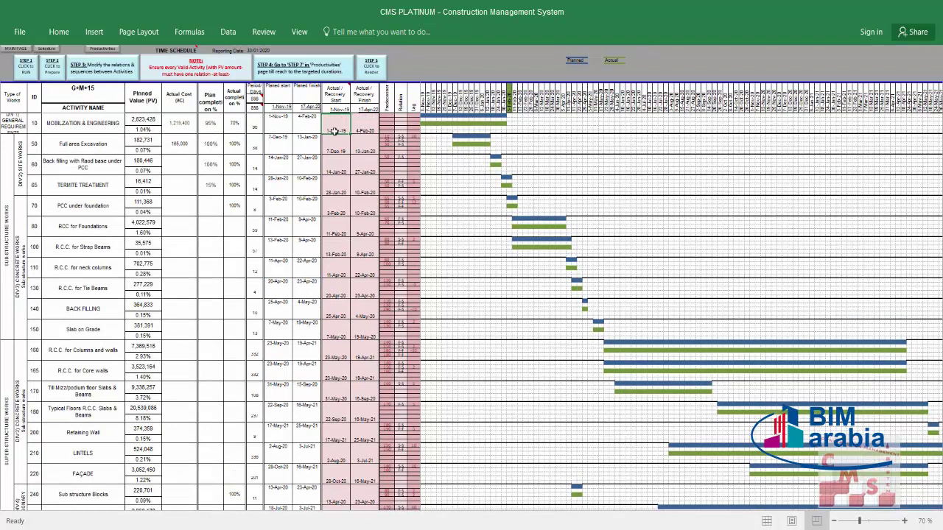
{"action": "left_click_drag", "start_coordinate": [334, 130], "coordinate": [365, 358]}
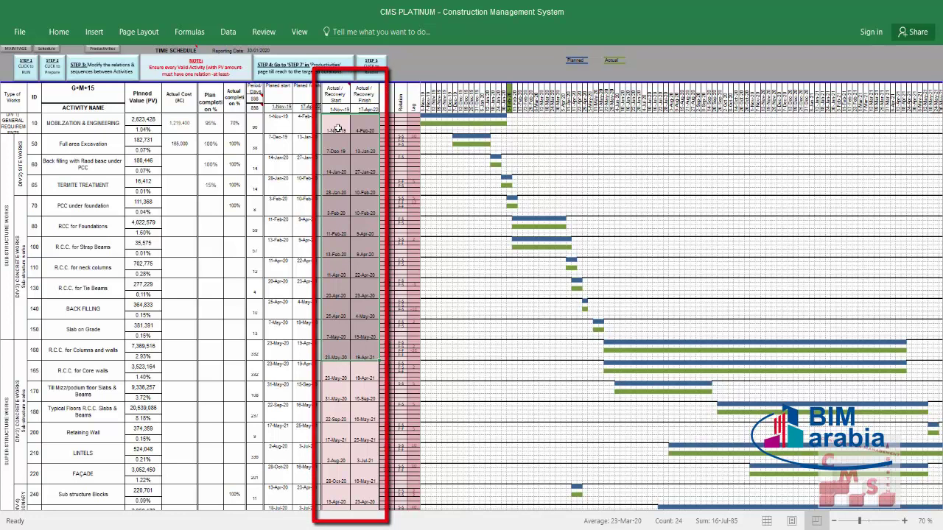
{"action": "scroll", "coordinate": [337, 128], "scroll_direction": "up", "scroll_amount": 2}
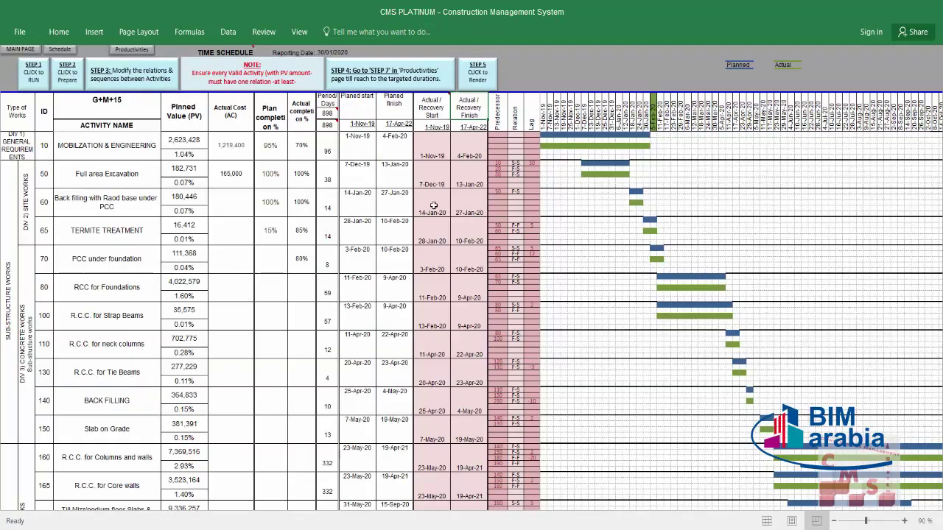
{"action": "left_click", "coordinate": [435, 240]}
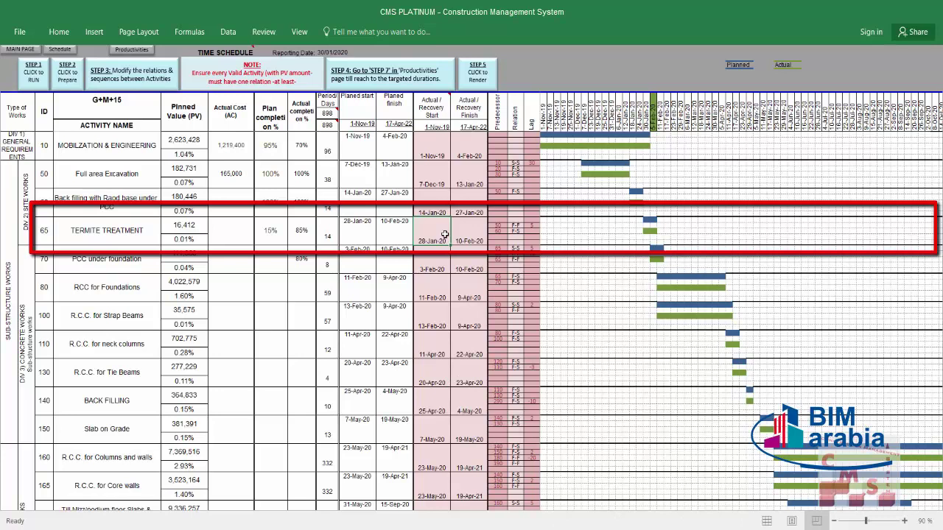
Step: Unlock Termite Treatment's Actual Start cell with the password and change it to 31/1/20
{"action": "double_click", "coordinate": [445, 234]}
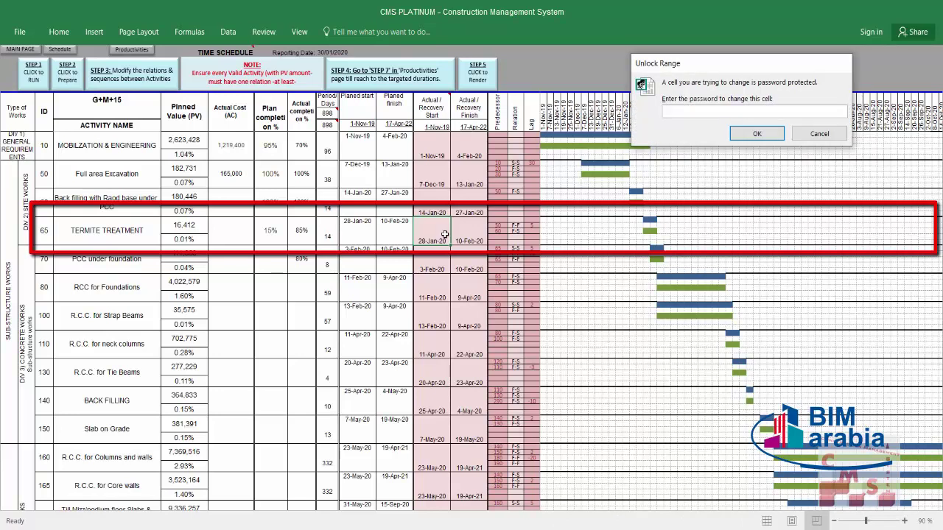
{"action": "key", "text": "Return"}
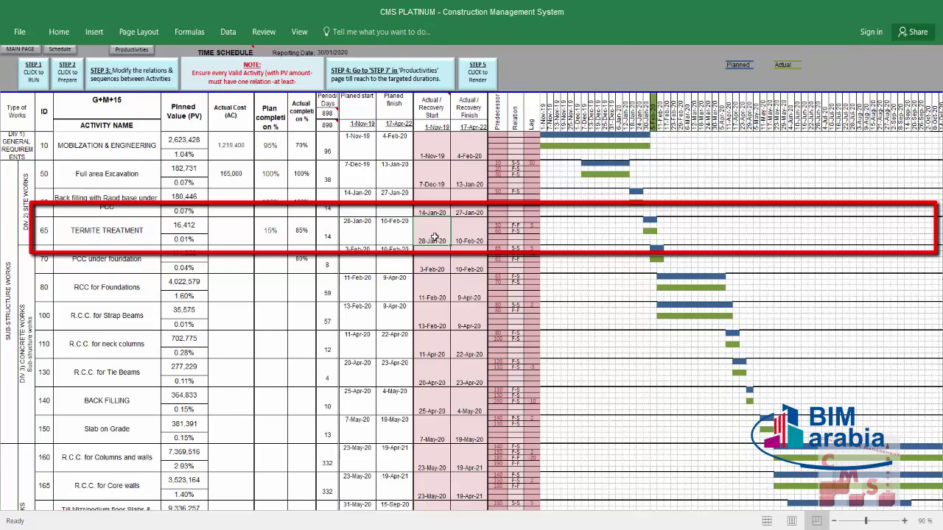
{"action": "type", "text": "31/1/20"}
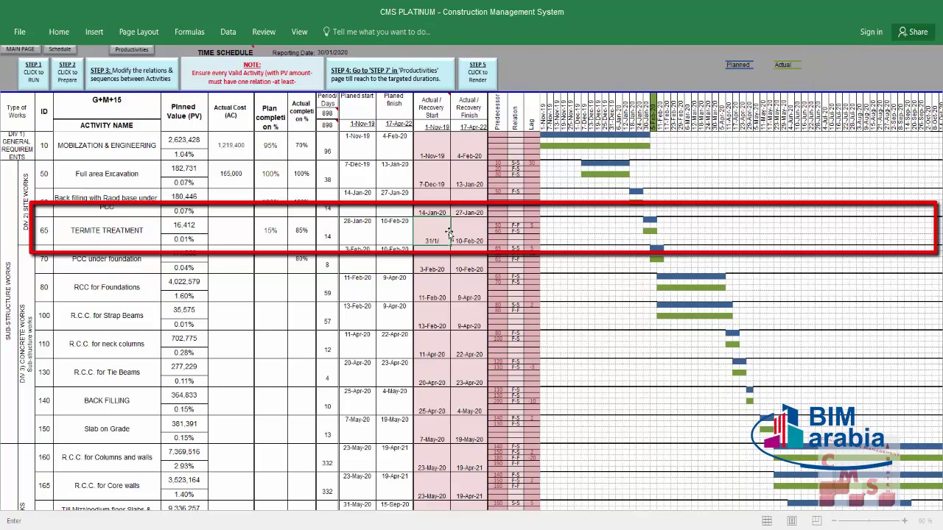
{"action": "key", "text": "Return"}
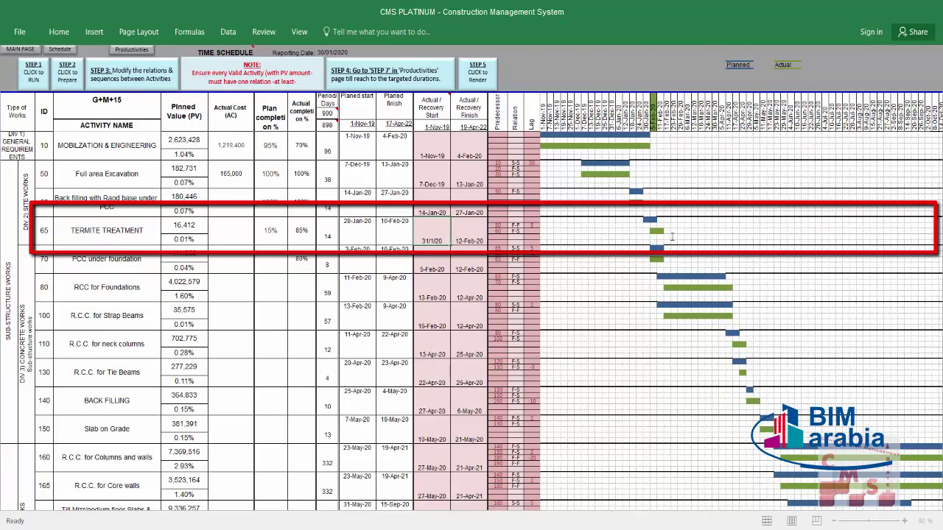
{"action": "key", "text": "Return"}
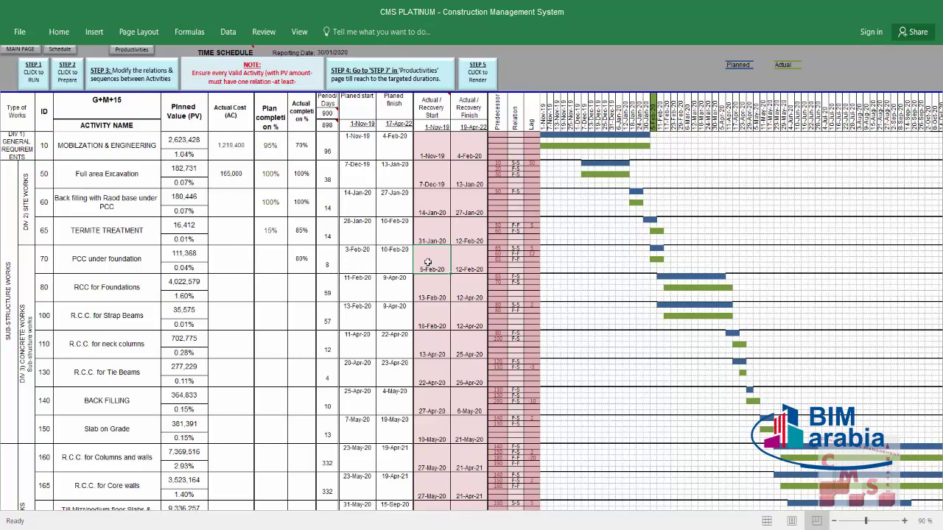
{"action": "mouse_move", "coordinate": [332, 113]}
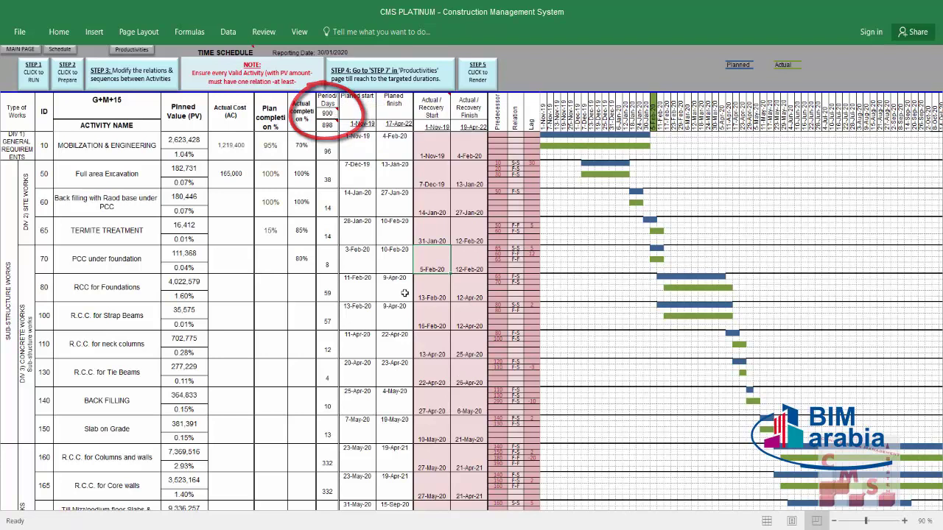
{"action": "left_click", "coordinate": [363, 233]}
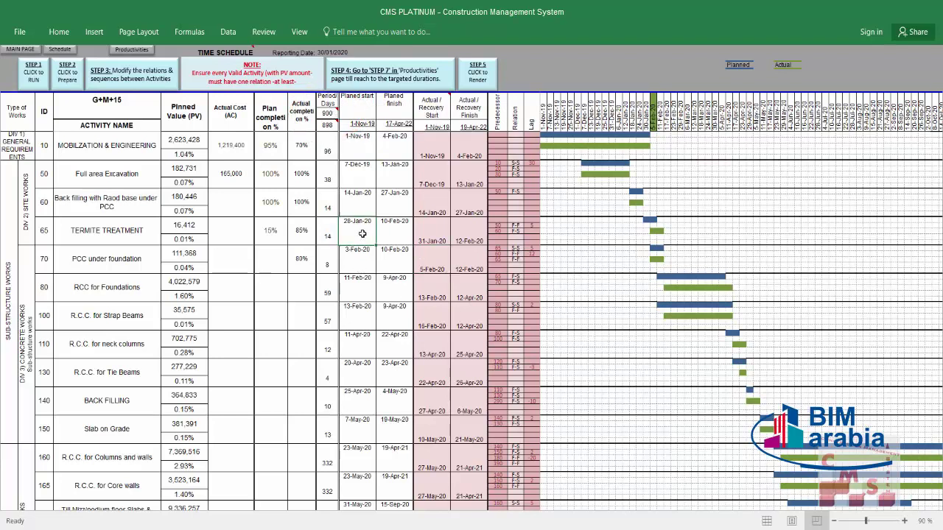
{"action": "left_click", "coordinate": [422, 237]}
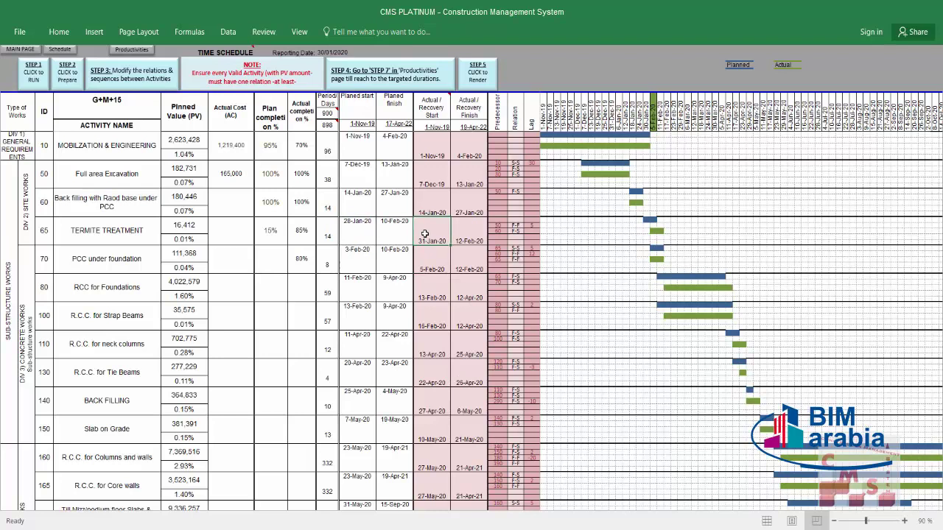
{"action": "left_click", "coordinate": [357, 262]}
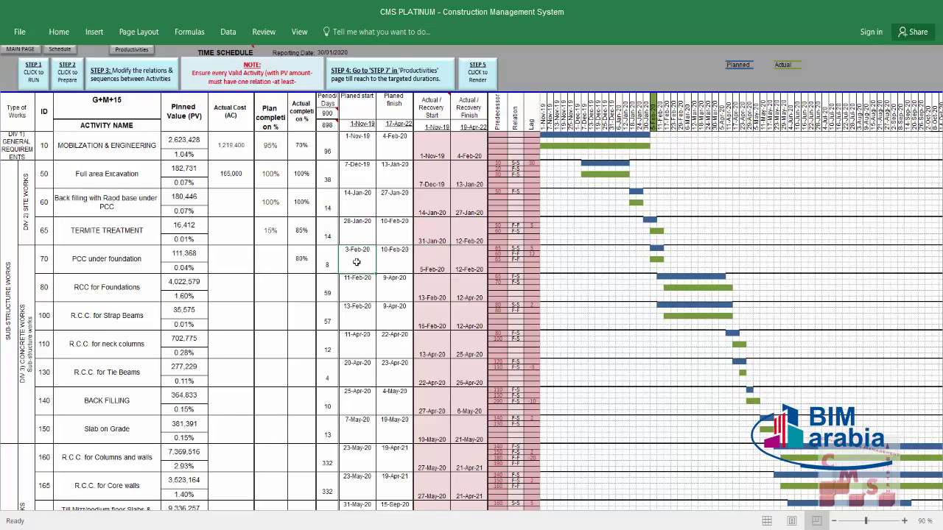
{"action": "left_click", "coordinate": [424, 261]}
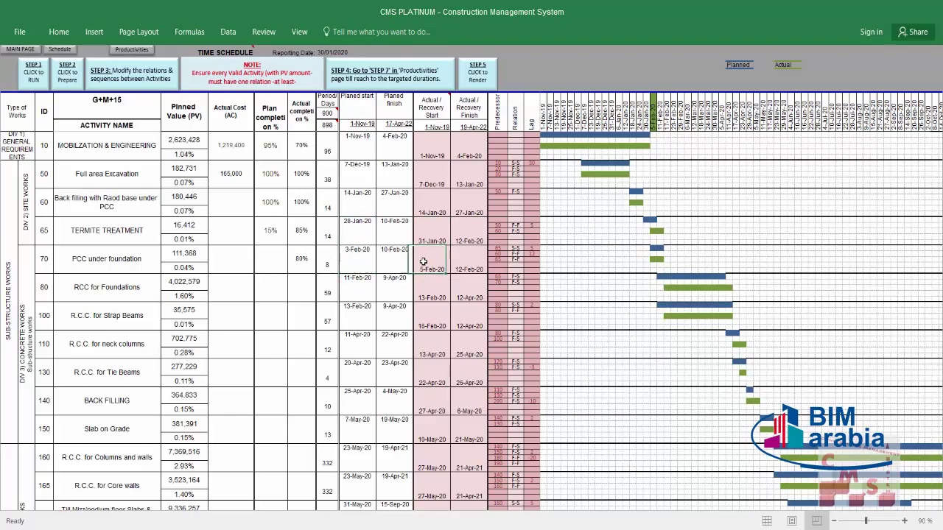
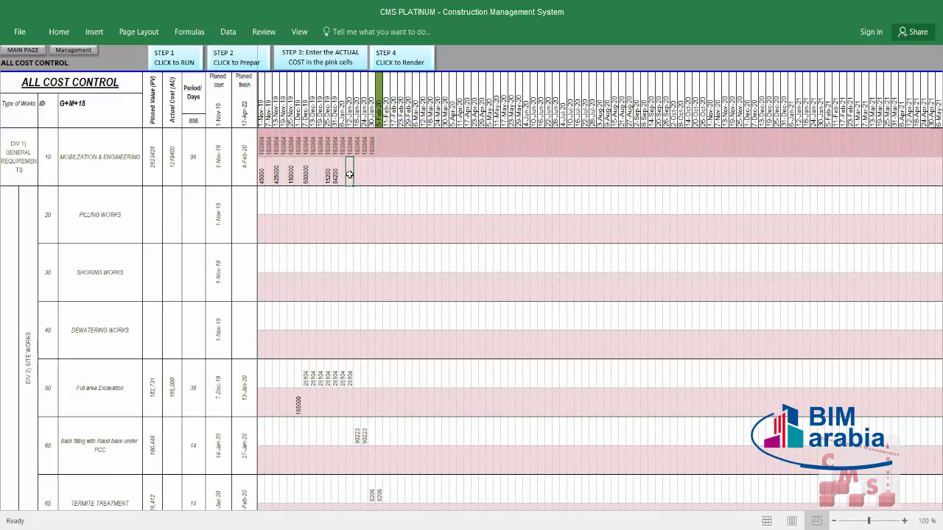
Step: Enter 425000 as the latest Mobilization & Engineering actual cost in row 10
{"action": "left_click_drag", "start_coordinate": [343, 174], "coordinate": [351, 178]}
{"action": "left_click", "coordinate": [348, 179]}
{"action": "left_click", "coordinate": [363, 178]}
{"action": "type", "text": "425000"}
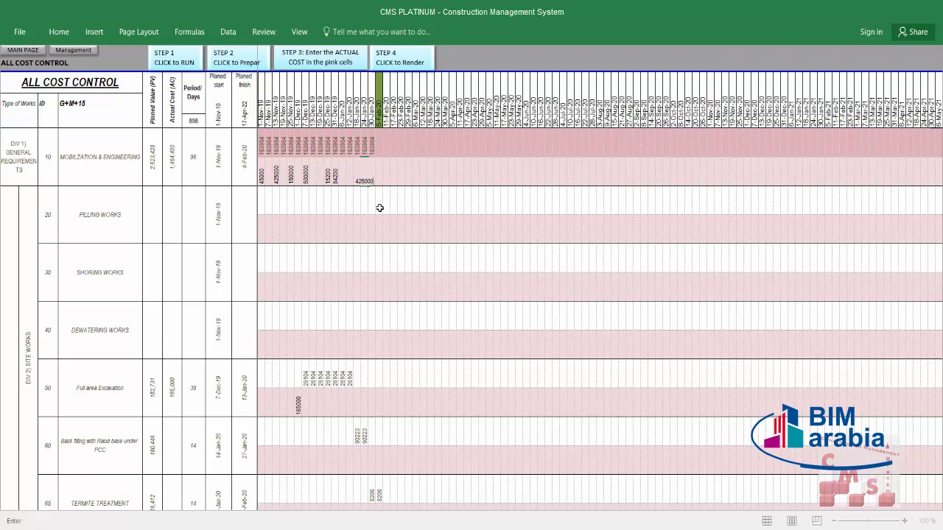
{"action": "key", "text": "Return"}
Step: Enter actual costs of 185324 for backfilling and 12560 for termite treatment
{"action": "scroll", "coordinate": [322, 420], "scroll_direction": "down", "scroll_amount": 1}
{"action": "left_click", "coordinate": [356, 374]}
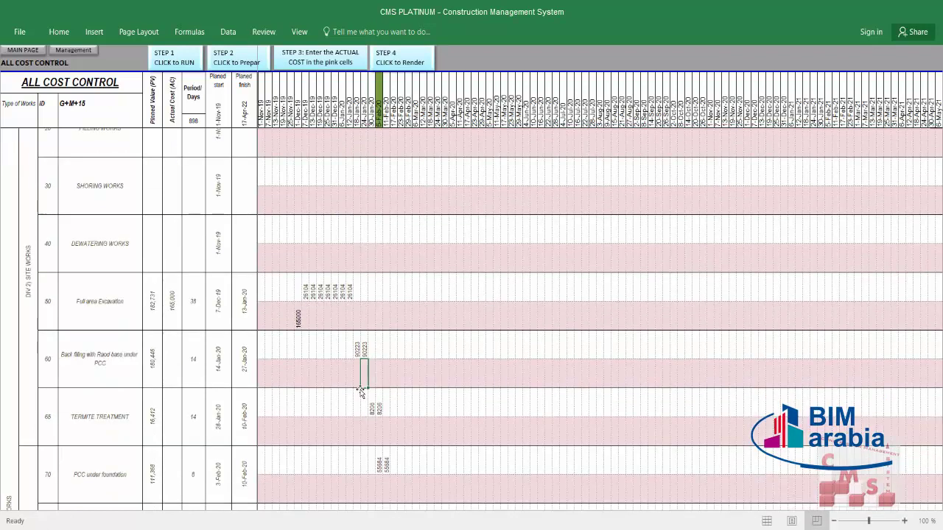
{"action": "type", "text": "185324"}
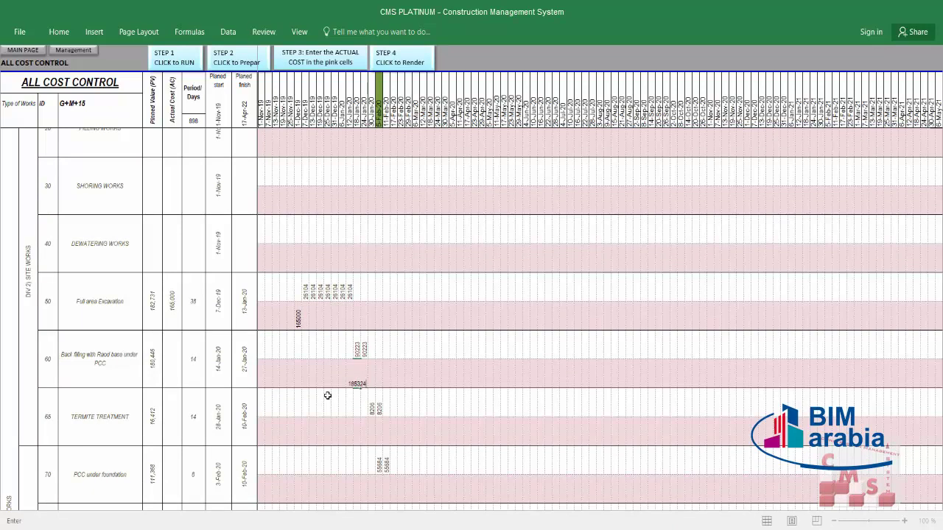
{"action": "left_click", "coordinate": [377, 434]}
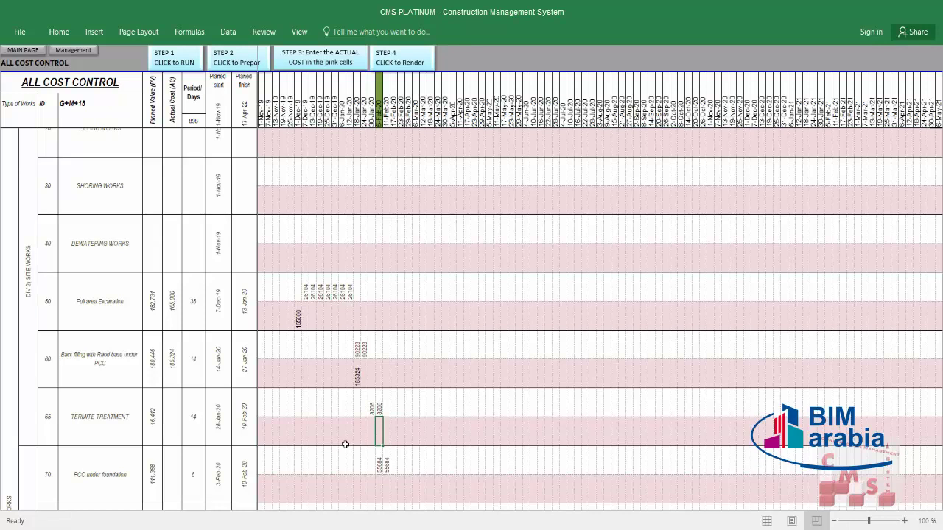
{"action": "type", "text": "12"}
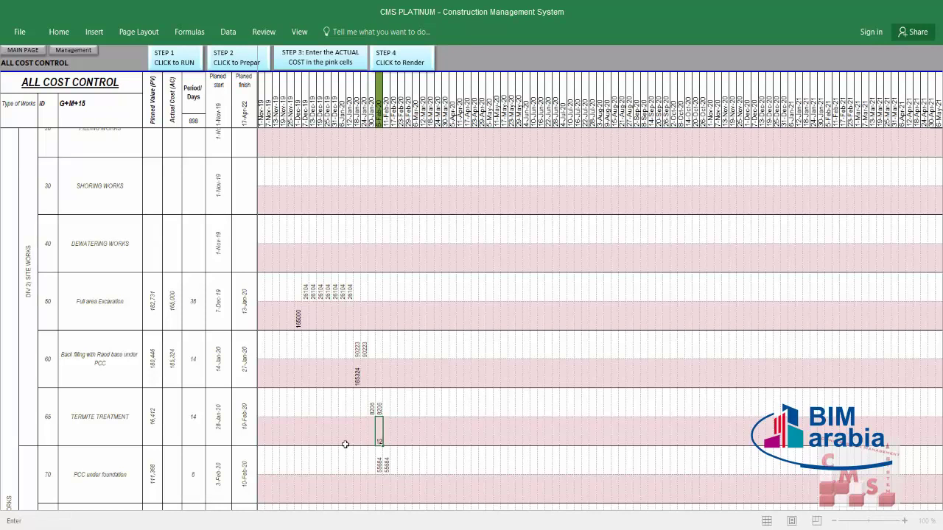
{"action": "type", "text": "560"}
{"action": "key", "text": "Return"}
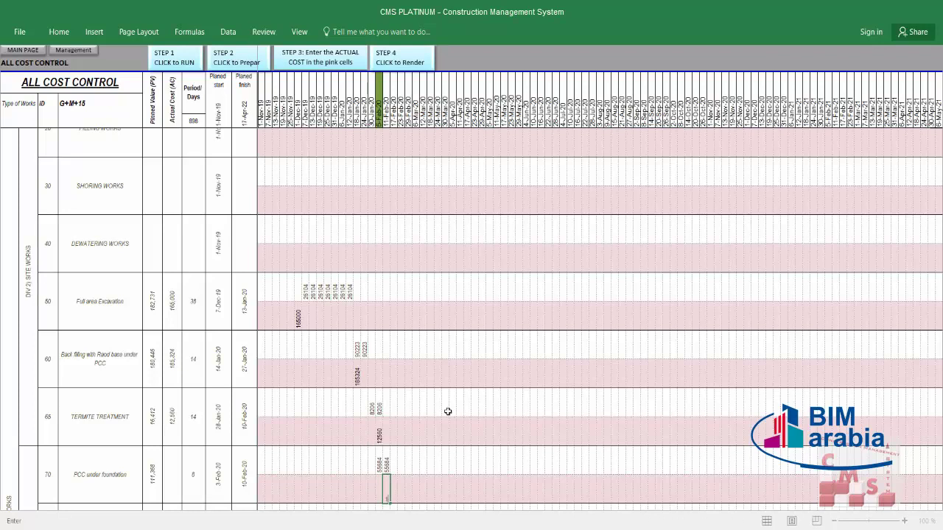
Step: Enter the PCC actual cost and 223000 for sub-structure blocks in row 240
{"action": "type", "text": "10200"}
{"action": "scroll", "coordinate": [397, 419], "scroll_direction": "down", "scroll_amount": 15}
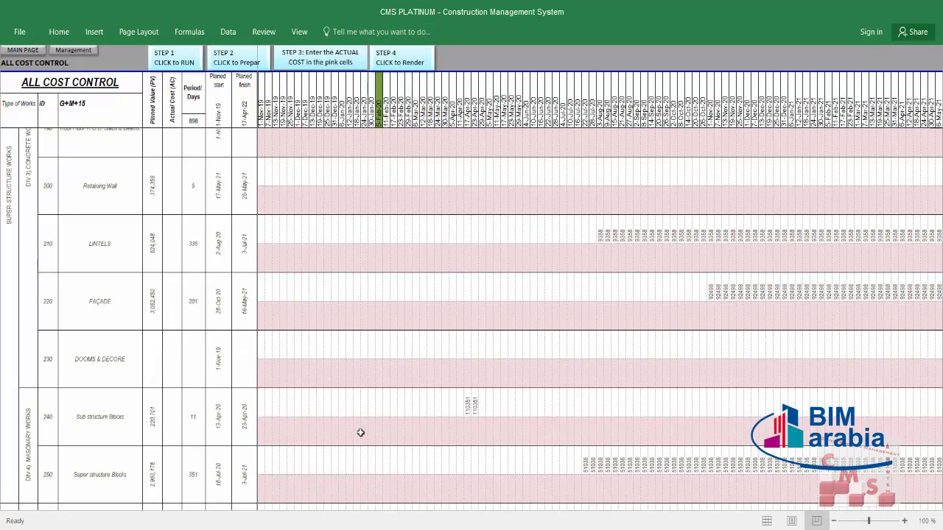
{"action": "left_click", "coordinate": [357, 435]}
{"action": "type", "text": "2200"}
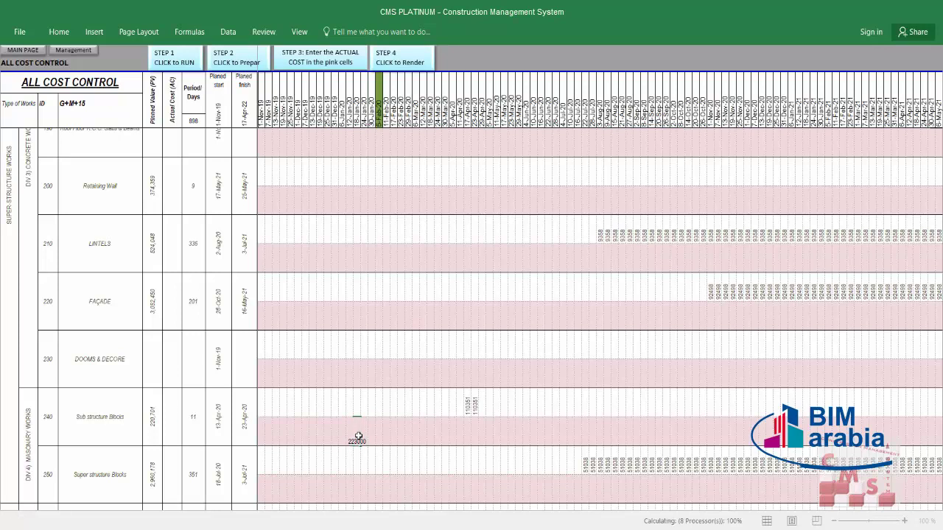
{"action": "left_click", "coordinate": [357, 451]}
{"action": "scroll", "coordinate": [381, 460], "scroll_direction": "up", "scroll_amount": 10}
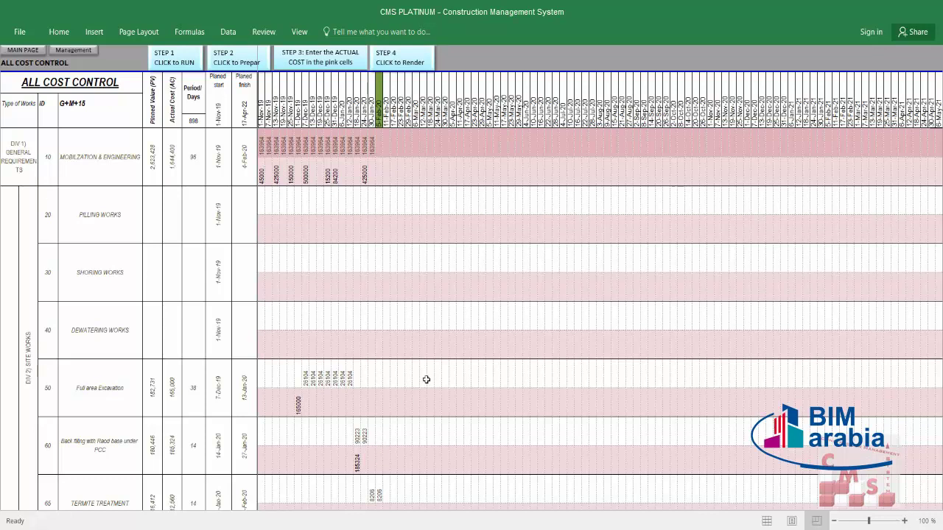
Step: Open STEP 5.5 Status Report from the main page and complete Step 1
{"action": "left_click", "coordinate": [37, 53]}
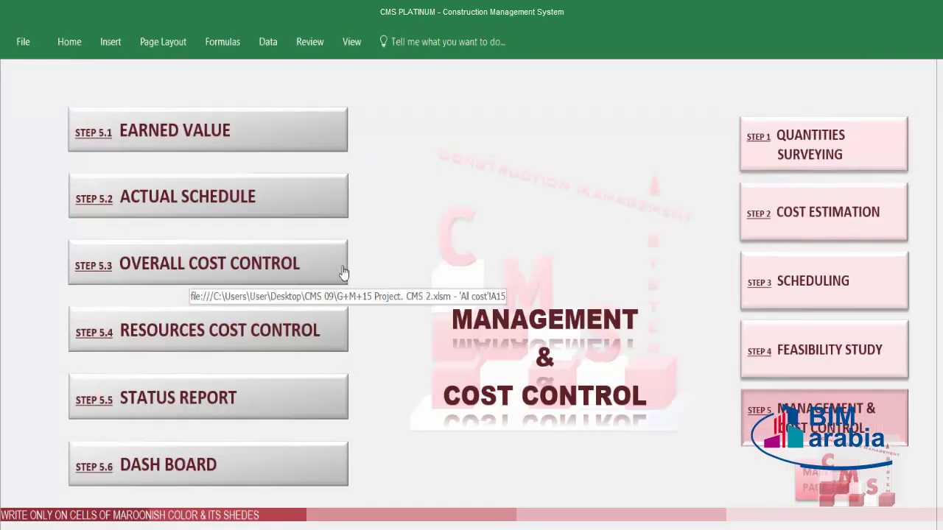
{"action": "left_click", "coordinate": [302, 403]}
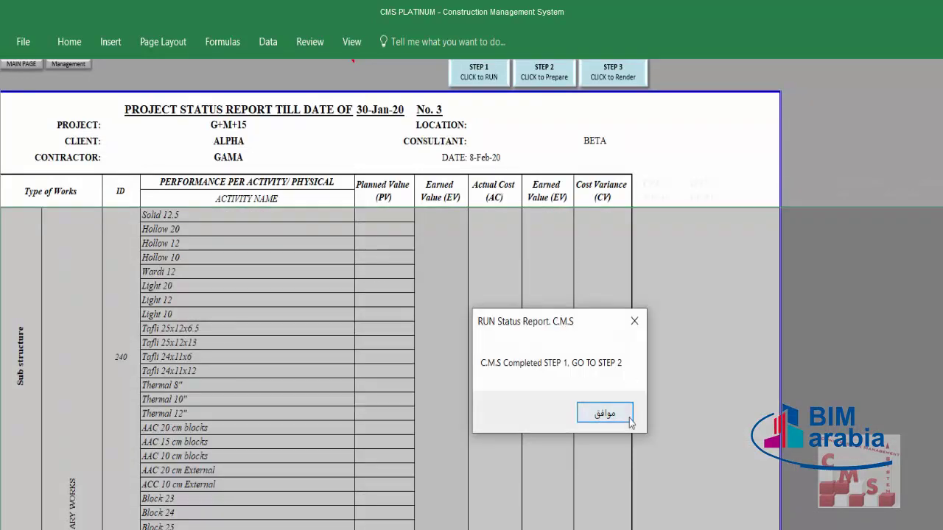
{"action": "left_click", "coordinate": [619, 417]}
Step: Run Step 2 to prepare the status report, confirming its messages
{"action": "left_click", "coordinate": [563, 77]}
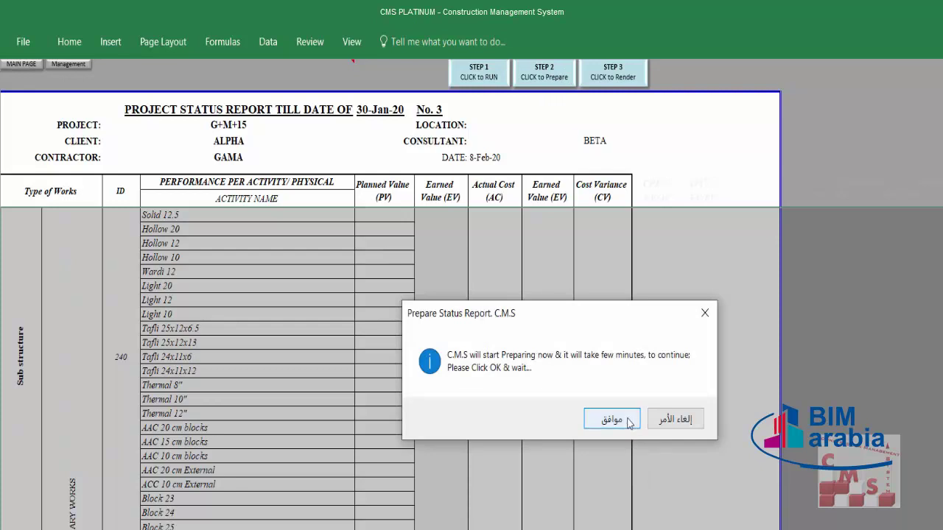
{"action": "left_click", "coordinate": [628, 421]}
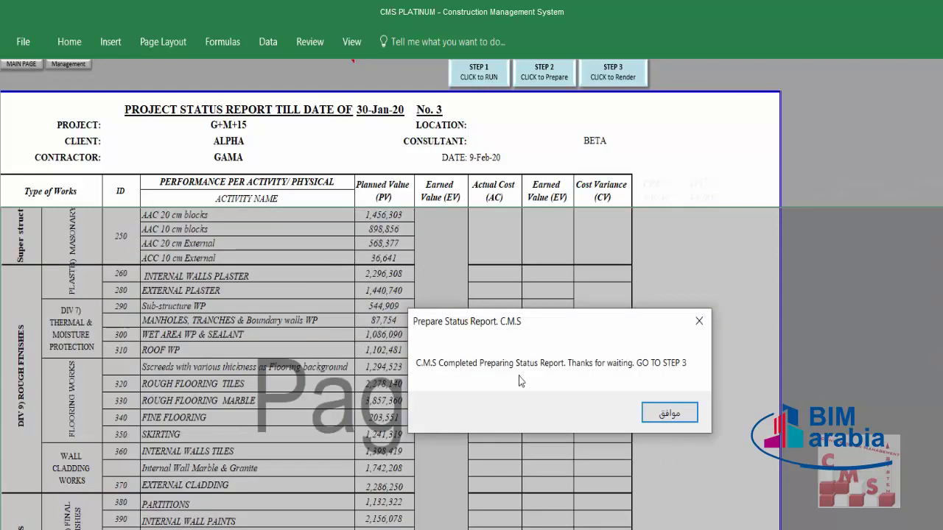
{"action": "left_click", "coordinate": [670, 411]}
Step: Run Step 3 to render Project Status Report No. 3 and confirm it is ready
{"action": "left_click", "coordinate": [611, 80]}
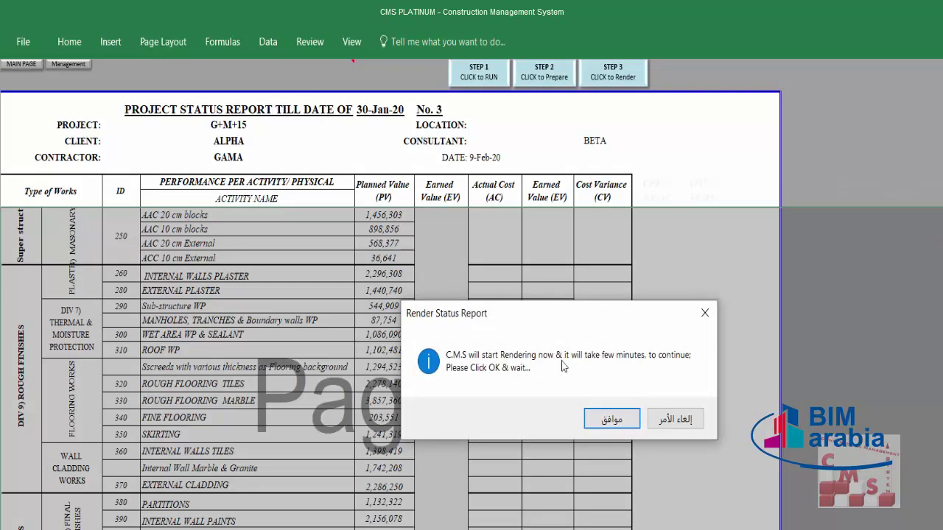
{"action": "left_click", "coordinate": [612, 419]}
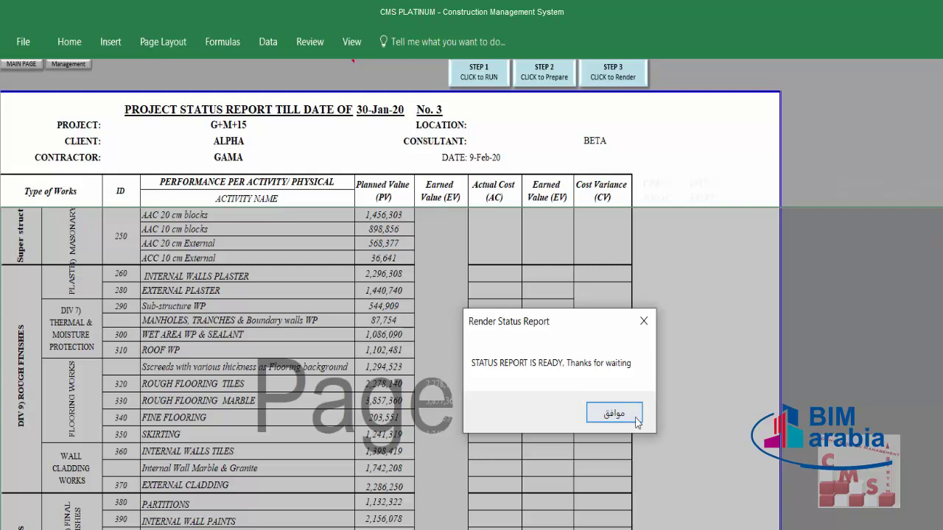
{"action": "left_click", "coordinate": [637, 417]}
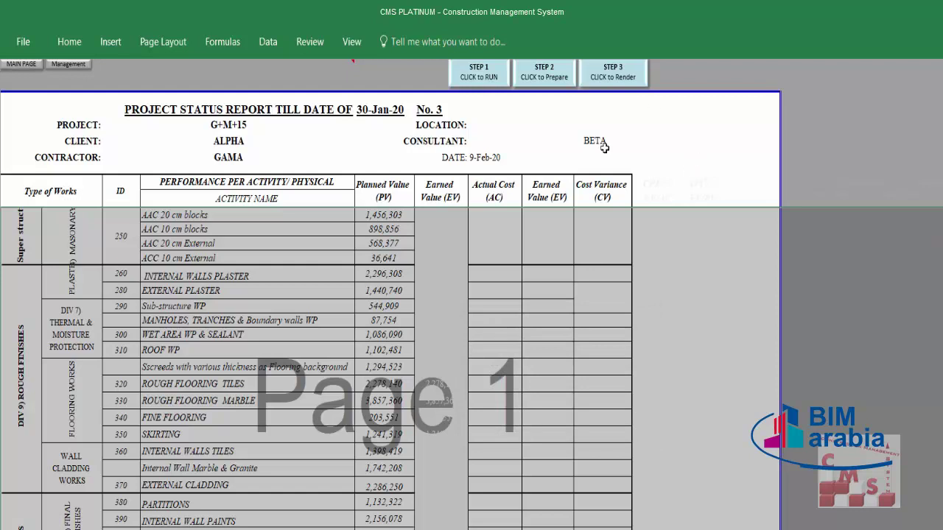
{"action": "left_click", "coordinate": [718, 159]}
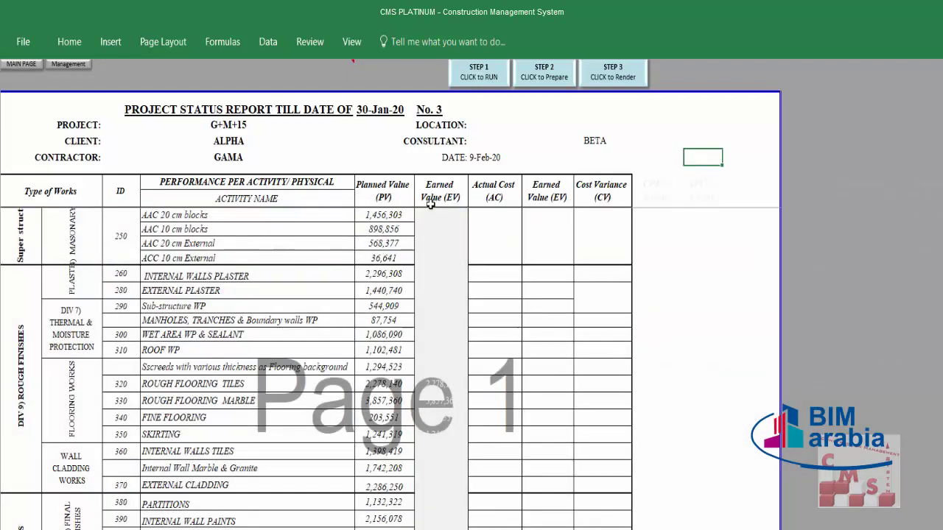
Step: Review the activity names, Planned Value, Actual Cost, Earned Value and Cost Variance columns
{"action": "scroll", "coordinate": [388, 212], "scroll_direction": "up", "scroll_amount": 1}
{"action": "scroll", "coordinate": [388, 212], "scroll_direction": "up", "scroll_amount": 1}
{"action": "scroll", "coordinate": [383, 221], "scroll_direction": "up", "scroll_amount": 5}
{"action": "scroll", "coordinate": [382, 228], "scroll_direction": "up", "scroll_amount": 1}
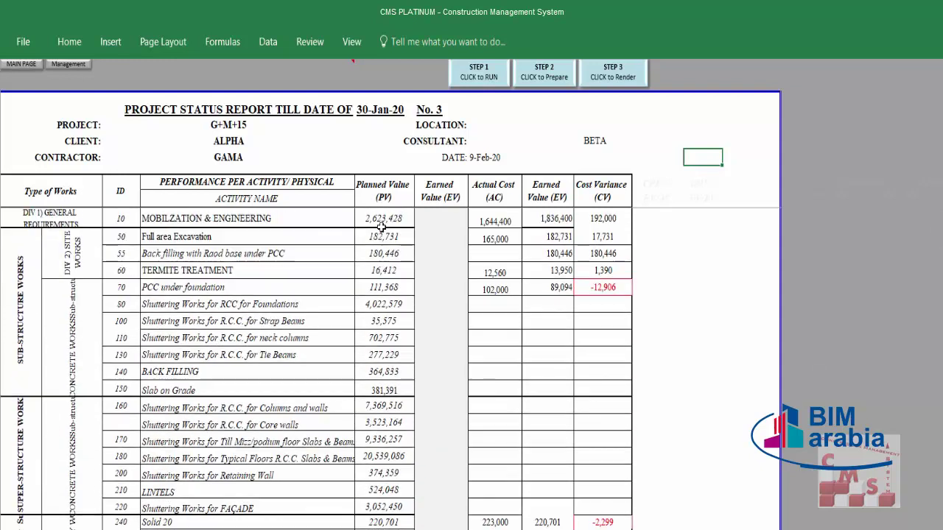
{"action": "left_click", "coordinate": [295, 190]}
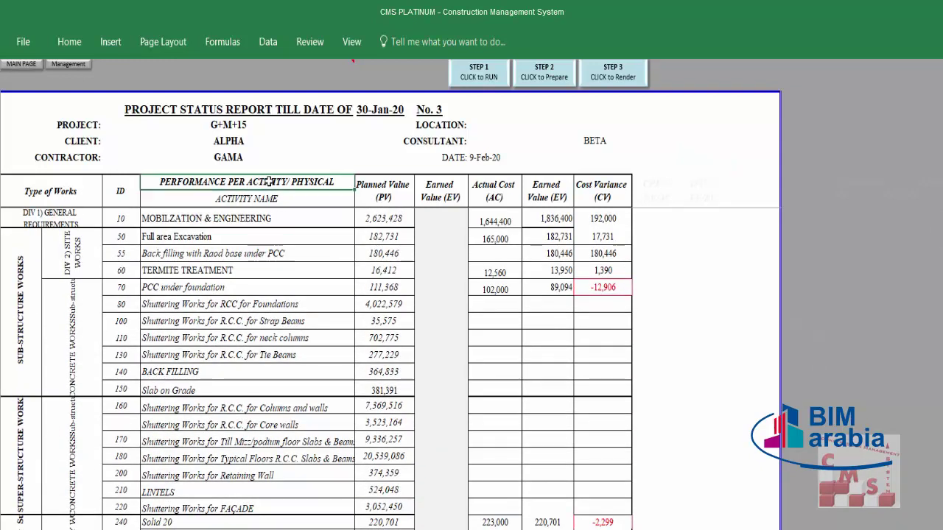
{"action": "left_click_drag", "start_coordinate": [269, 234], "coordinate": [264, 402]}
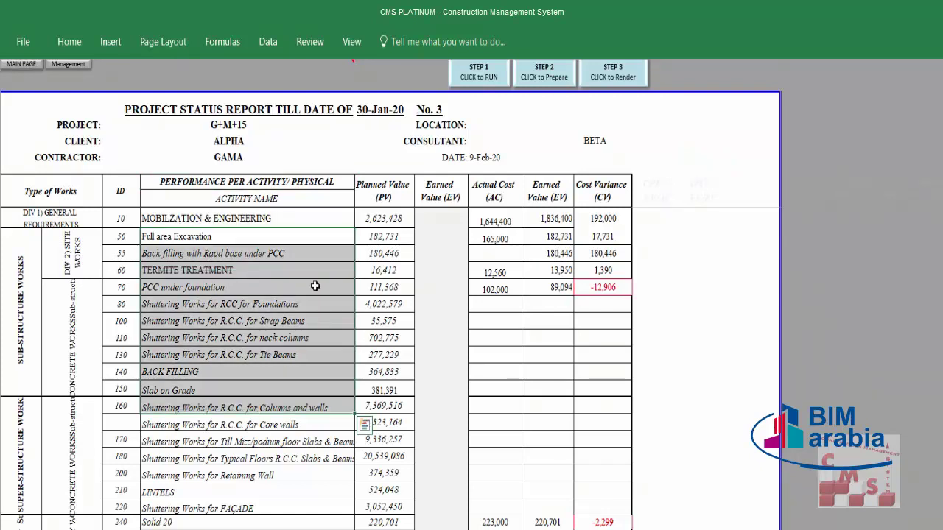
{"action": "left_click_drag", "start_coordinate": [372, 246], "coordinate": [384, 338]}
{"action": "left_click_drag", "start_coordinate": [501, 224], "coordinate": [494, 272]}
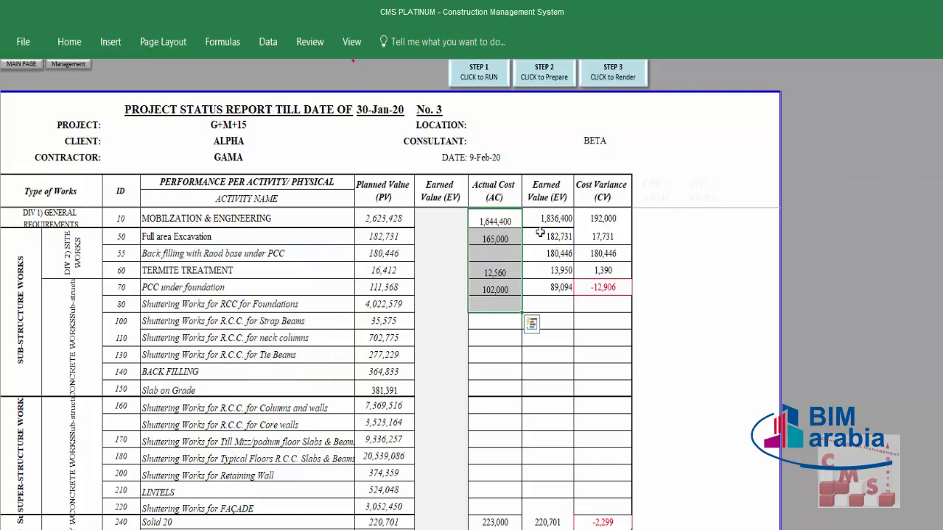
{"action": "left_click_drag", "start_coordinate": [545, 220], "coordinate": [549, 293]}
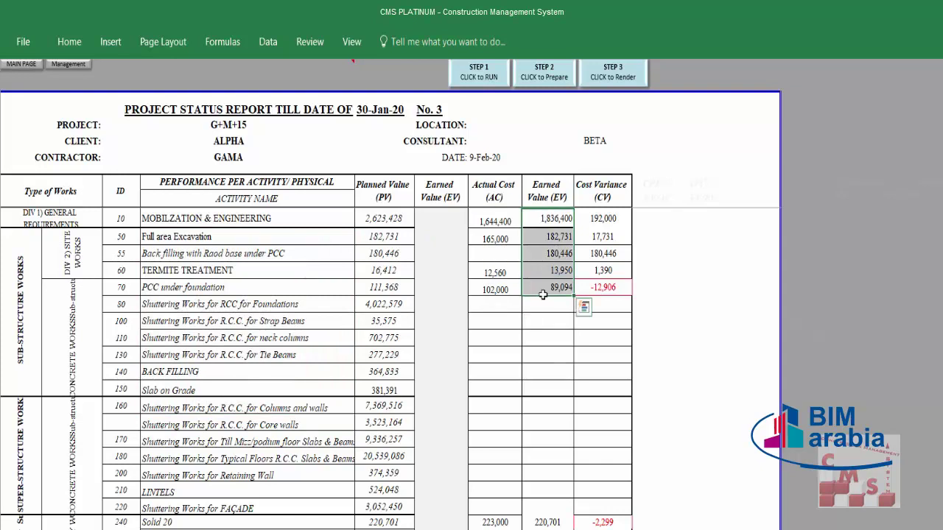
{"action": "left_click_drag", "start_coordinate": [615, 221], "coordinate": [608, 304]}
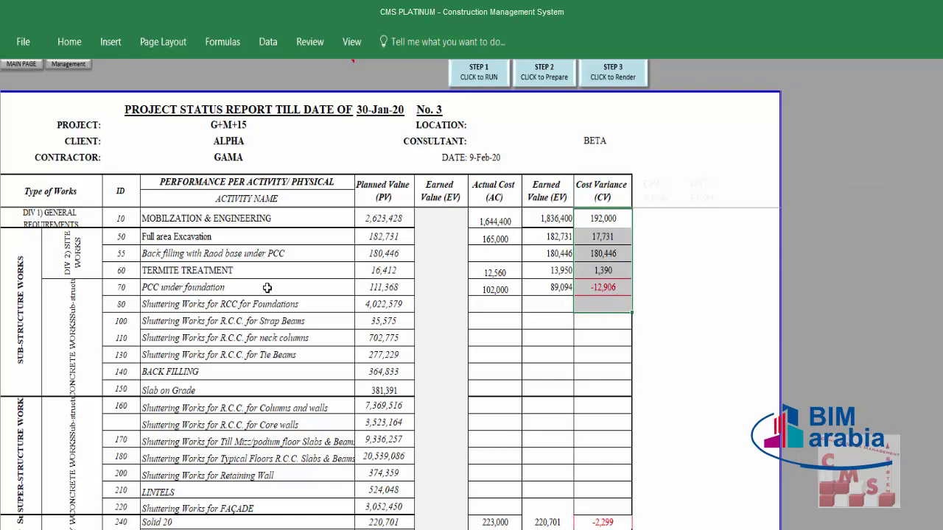
{"action": "left_click", "coordinate": [594, 306]}
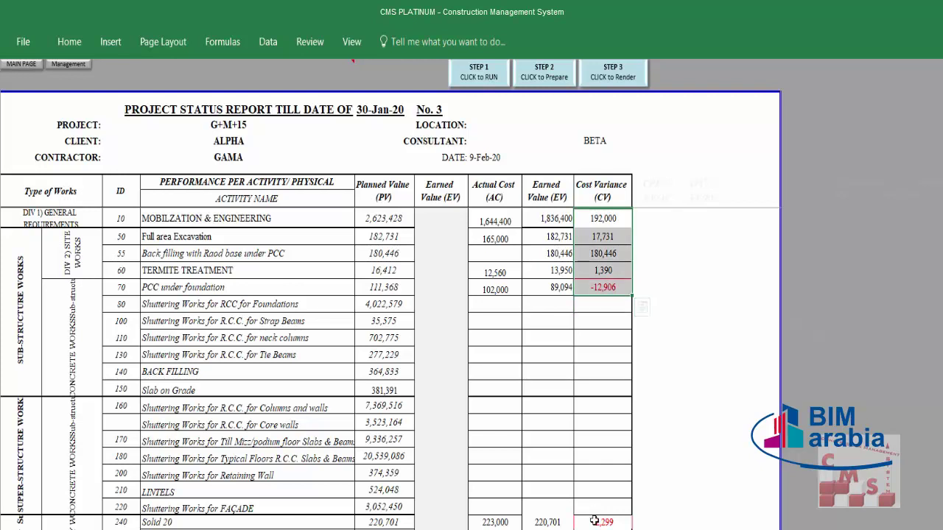
Step: Jump to the TOTAL AMOUNT row: AC 2,507,005, EV 6,677,422, CV 4,170,417
{"action": "key", "text": "ctrl+Down"}
{"action": "scroll", "coordinate": [556, 380], "scroll_direction": "down", "scroll_amount": 15}
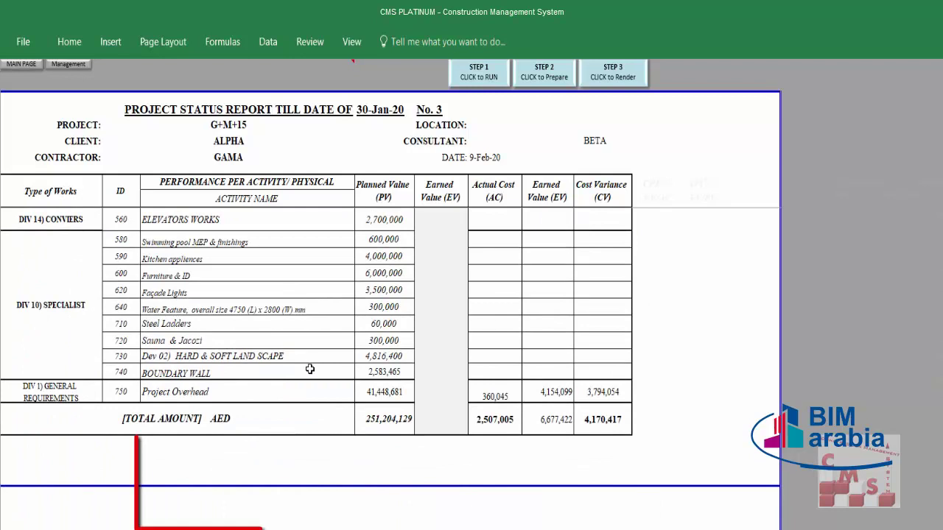
{"action": "scroll", "coordinate": [314, 363], "scroll_direction": "down", "scroll_amount": 2}
{"action": "left_click", "coordinate": [301, 460]}
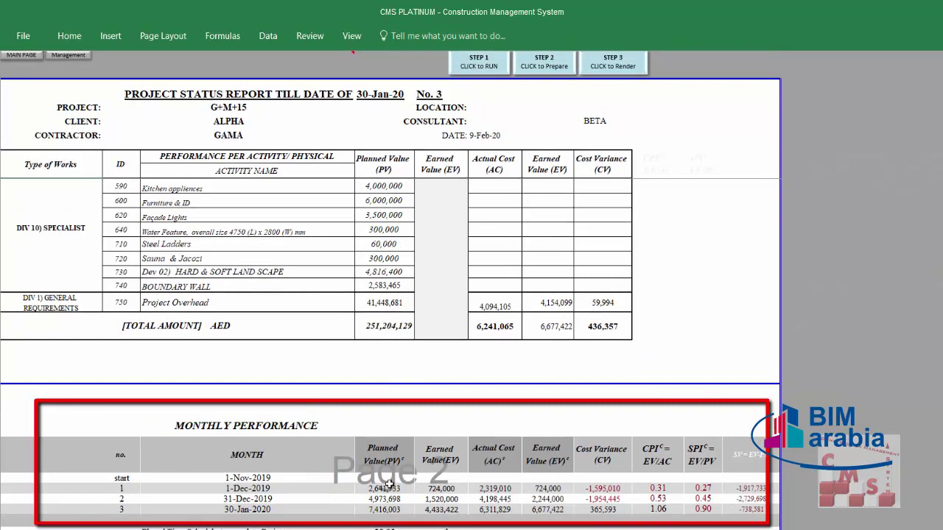
{"action": "left_click_drag", "start_coordinate": [382, 486], "coordinate": [380, 515]}
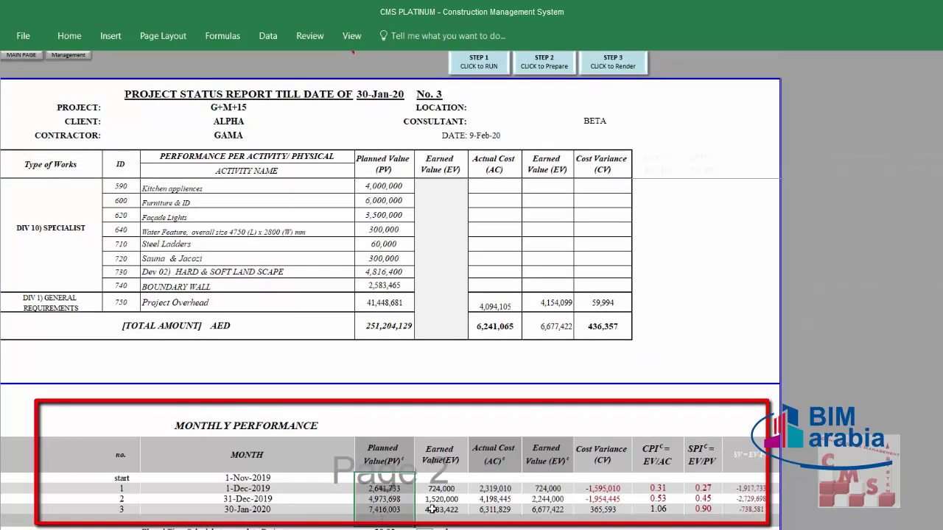
{"action": "left_click_drag", "start_coordinate": [442, 488], "coordinate": [442, 508]}
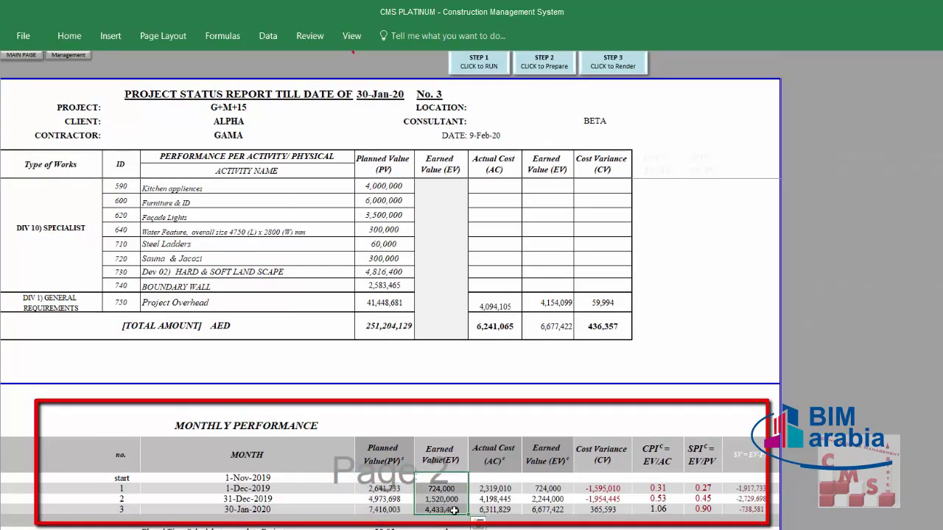
{"action": "left_click_drag", "start_coordinate": [493, 488], "coordinate": [493, 516]}
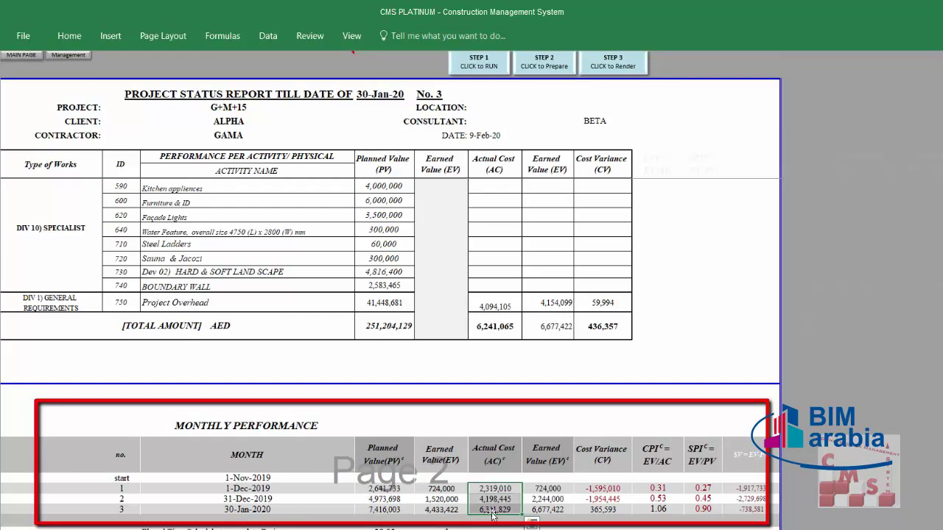
{"action": "left_click_drag", "start_coordinate": [547, 488], "coordinate": [546, 509]}
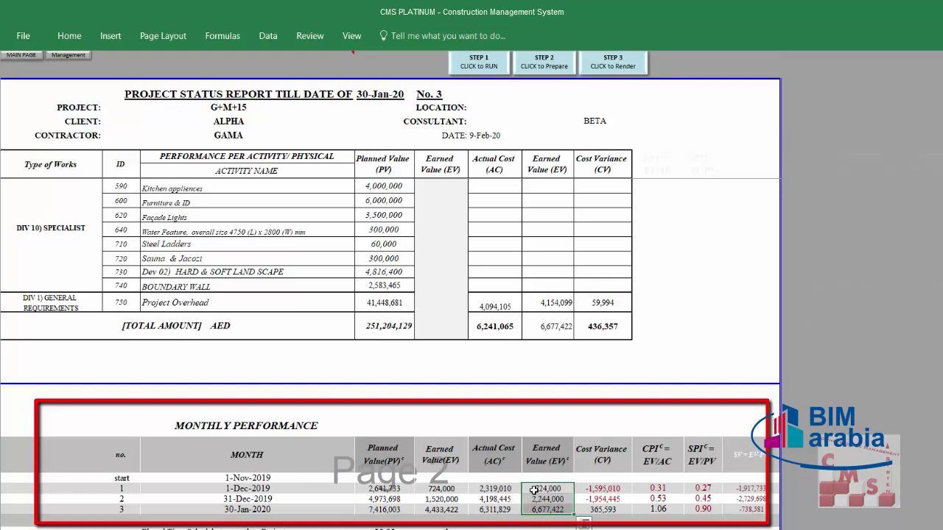
{"action": "left_click_drag", "start_coordinate": [625, 489], "coordinate": [620, 510]}
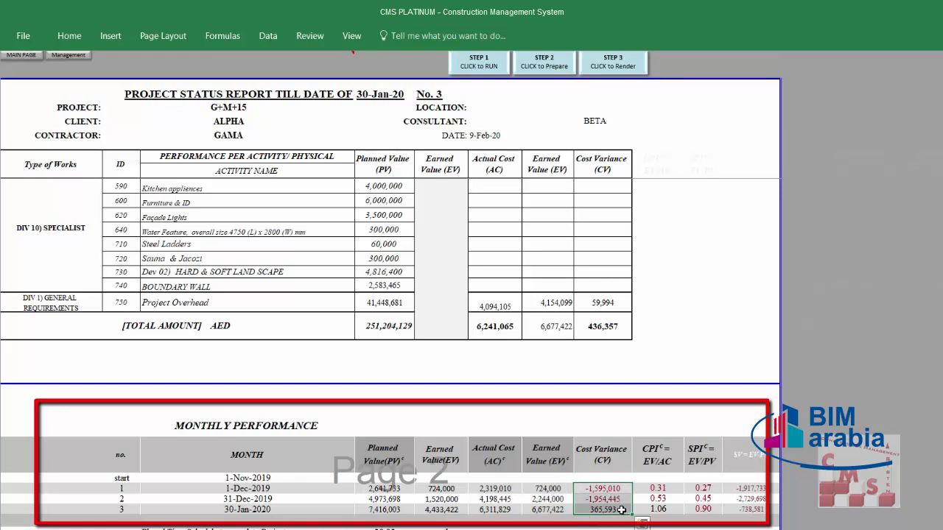
{"action": "left_click", "coordinate": [621, 510]}
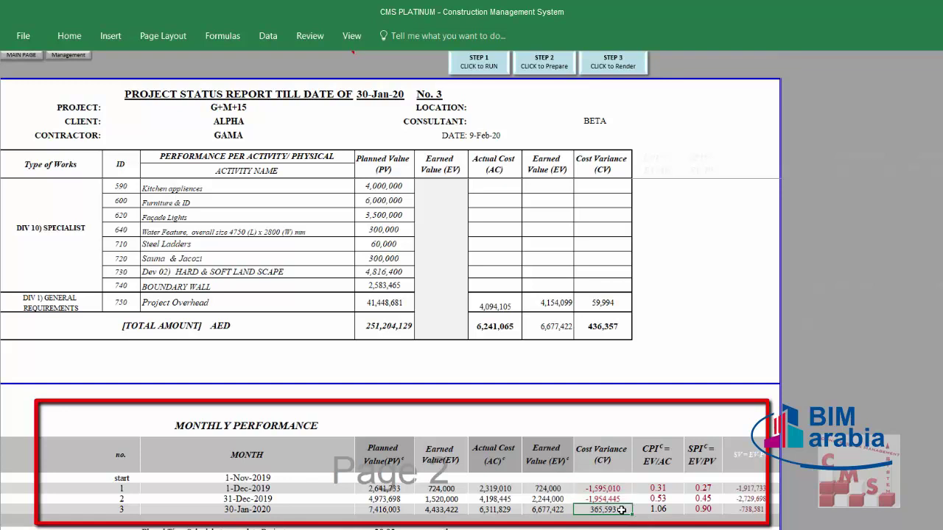
{"action": "left_click", "coordinate": [652, 455]}
{"action": "left_click", "coordinate": [652, 511]}
{"action": "left_click", "coordinate": [658, 489]}
{"action": "left_click", "coordinate": [703, 460]}
{"action": "left_click", "coordinate": [705, 509]}
{"action": "left_click", "coordinate": [707, 499]}
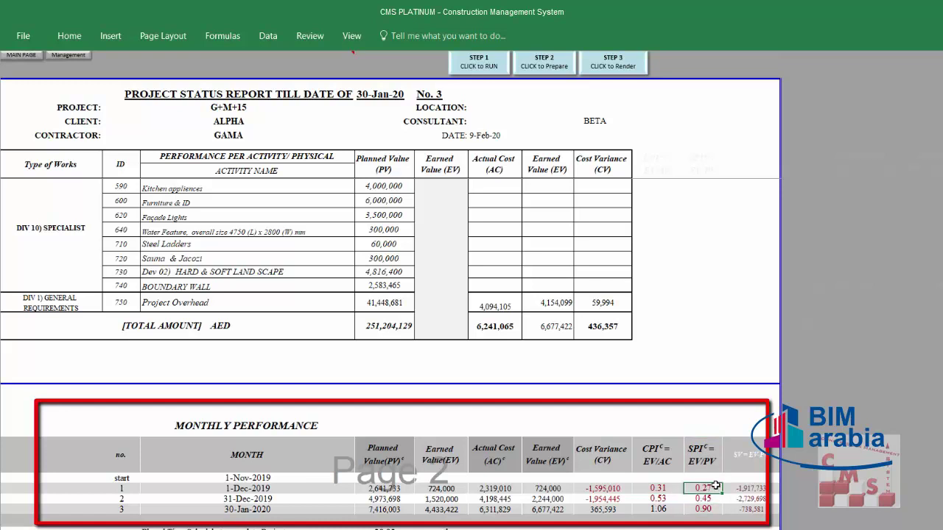
{"action": "left_click_drag", "start_coordinate": [744, 458], "coordinate": [744, 510]}
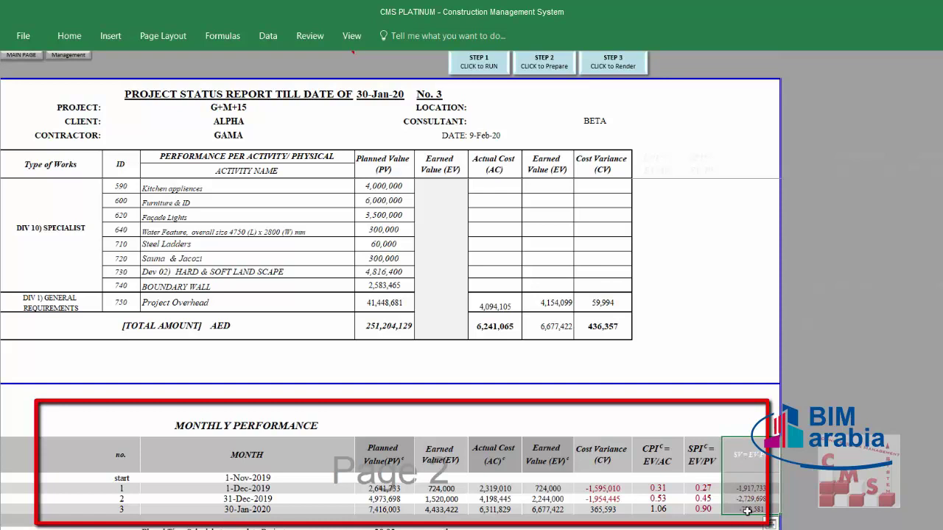
{"action": "left_click", "coordinate": [740, 509]}
{"action": "left_click", "coordinate": [748, 497]}
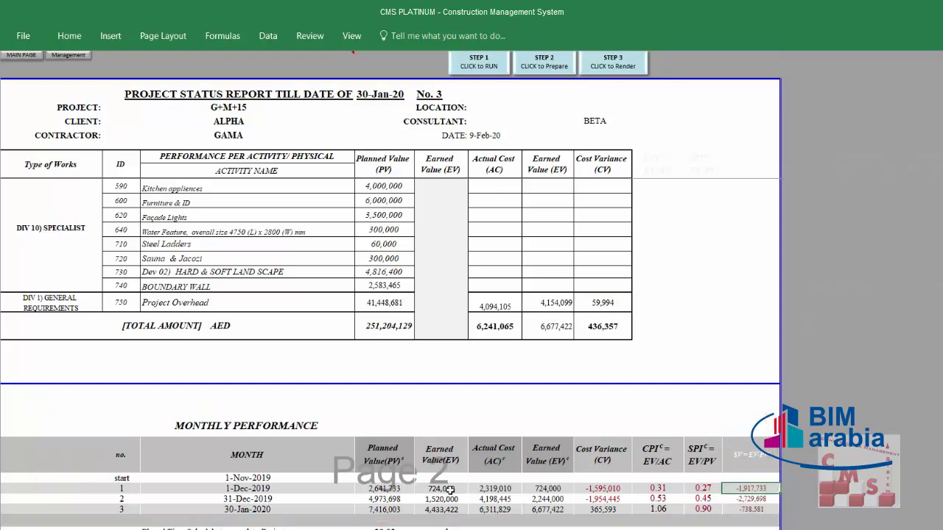
{"action": "scroll", "coordinate": [381, 490], "scroll_direction": "down", "scroll_amount": 2}
{"action": "left_click", "coordinate": [383, 475]}
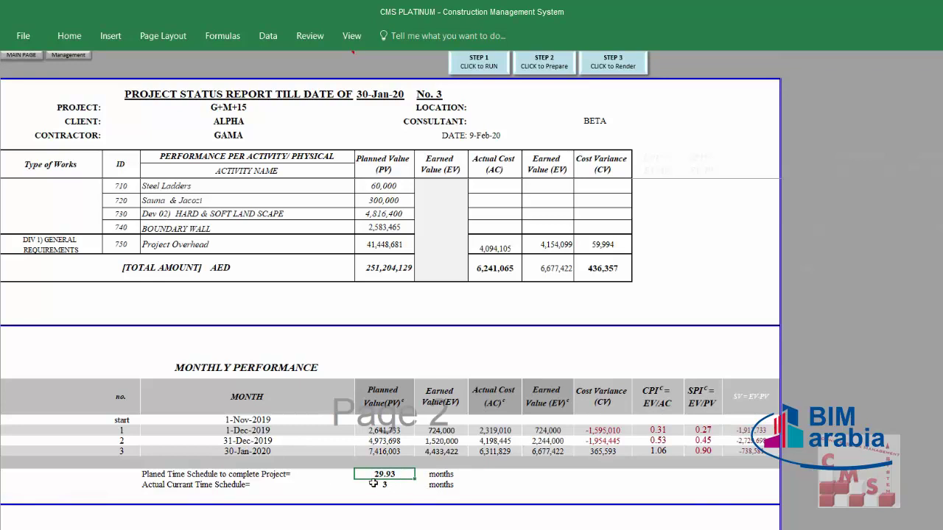
Step: Scroll past the 3-month schedule to the Monthly Earned Value and Project Performance charts
{"action": "left_click", "coordinate": [387, 484]}
{"action": "scroll", "coordinate": [403, 484], "scroll_direction": "down", "scroll_amount": 4}
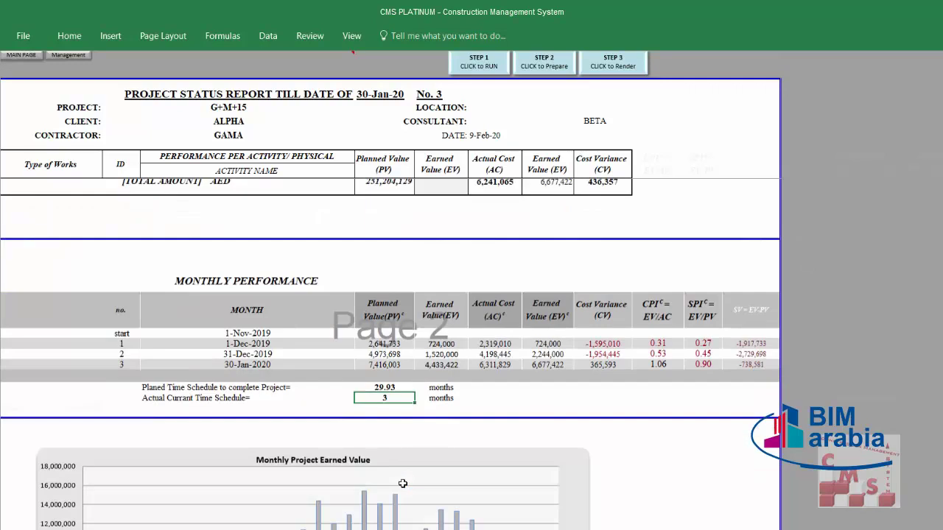
{"action": "scroll", "coordinate": [404, 487], "scroll_direction": "down", "scroll_amount": 5}
{"action": "scroll", "coordinate": [402, 487], "scroll_direction": "down", "scroll_amount": 1}
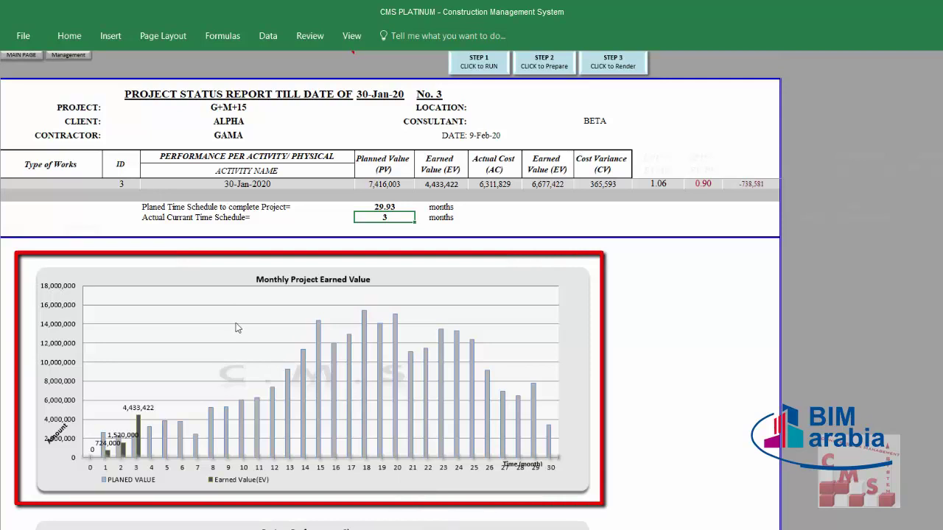
{"action": "scroll", "coordinate": [237, 326], "scroll_direction": "down", "scroll_amount": 1}
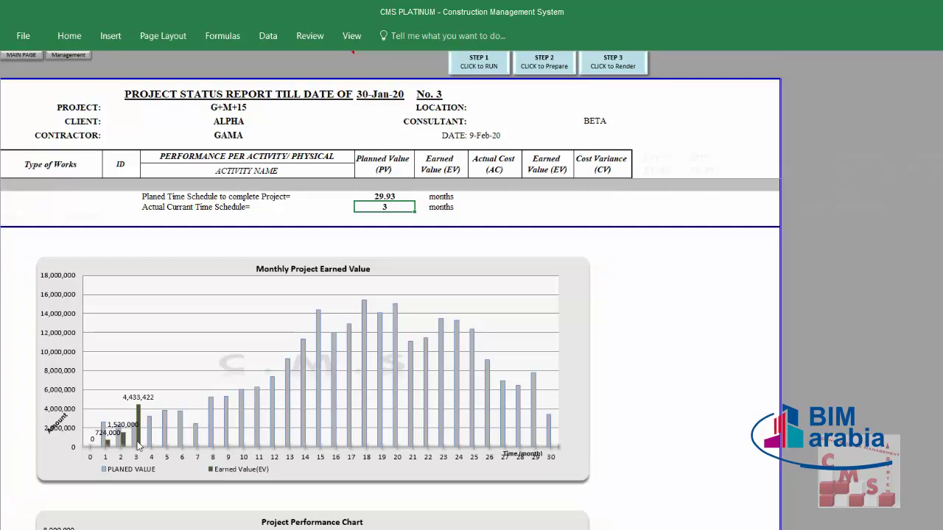
{"action": "scroll", "coordinate": [135, 448], "scroll_direction": "down", "scroll_amount": 1}
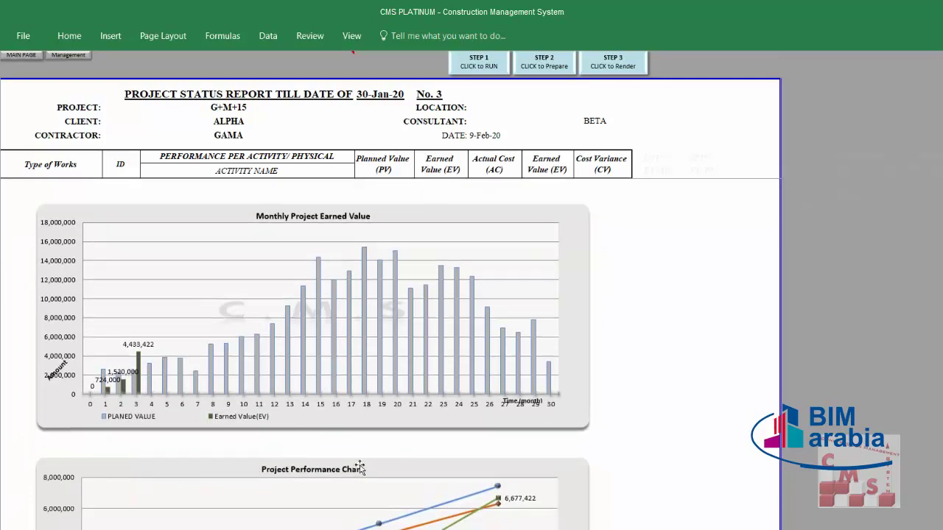
{"action": "scroll", "coordinate": [595, 483], "scroll_direction": "down", "scroll_amount": 3}
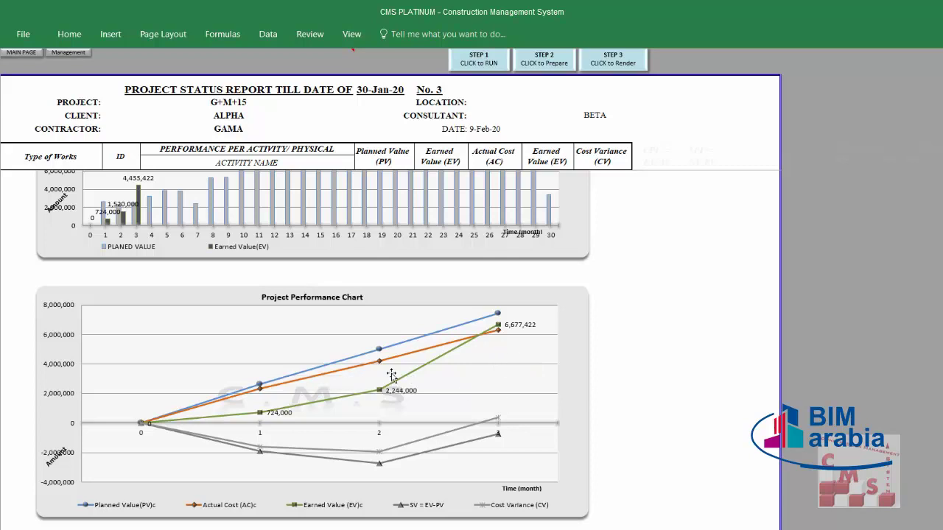
Step: Recalculate from Report till Date 30-Jan-2020; check 30-month duration, 19-Apr-2022 and 21-Apr-2022 finishes
{"action": "scroll", "coordinate": [391, 376], "scroll_direction": "down", "scroll_amount": 7}
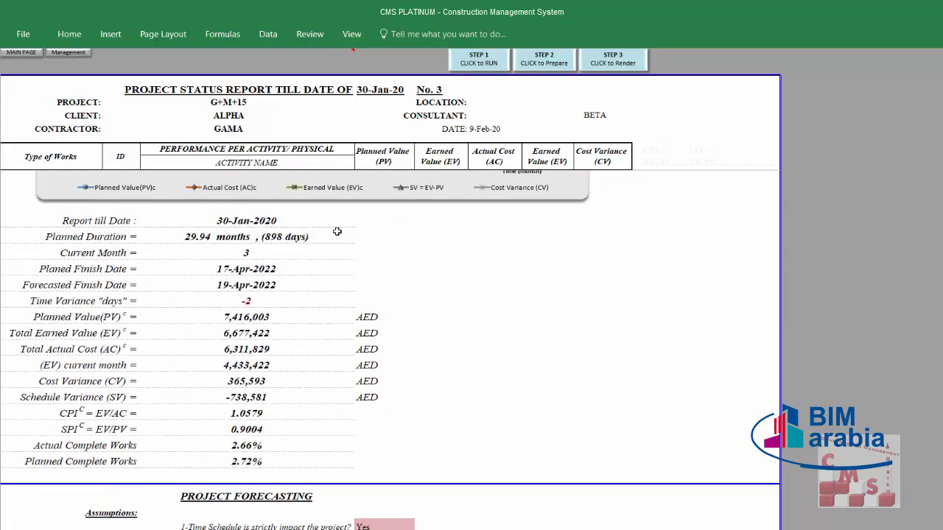
{"action": "left_click", "coordinate": [199, 219]}
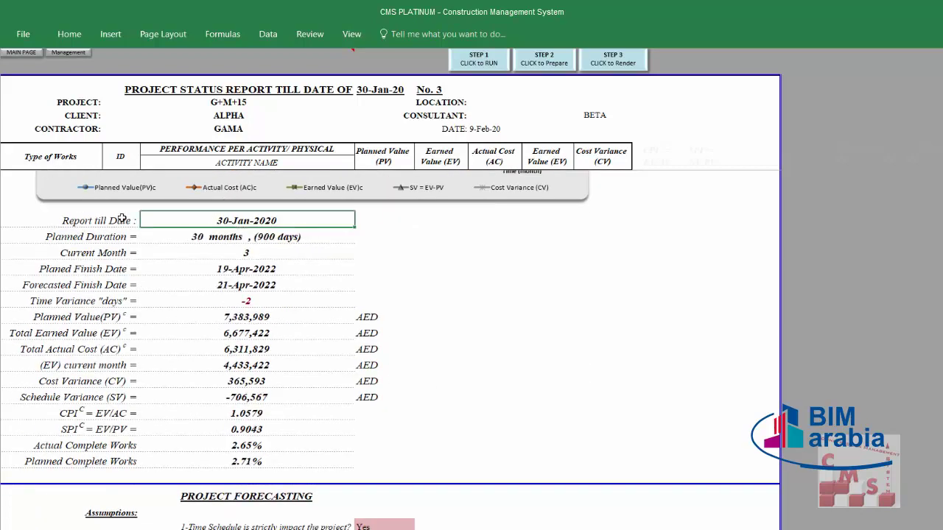
{"action": "left_click", "coordinate": [132, 237]}
{"action": "left_click", "coordinate": [306, 237]}
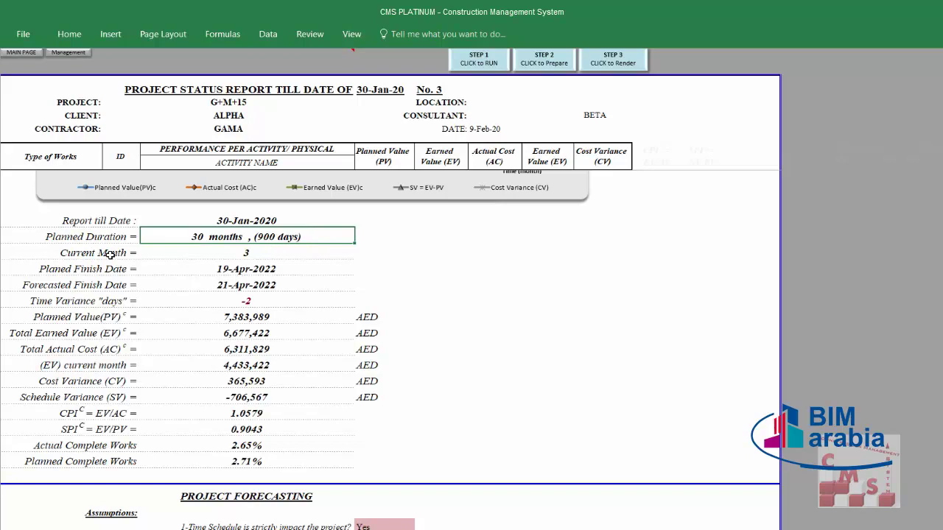
{"action": "left_click", "coordinate": [205, 256]}
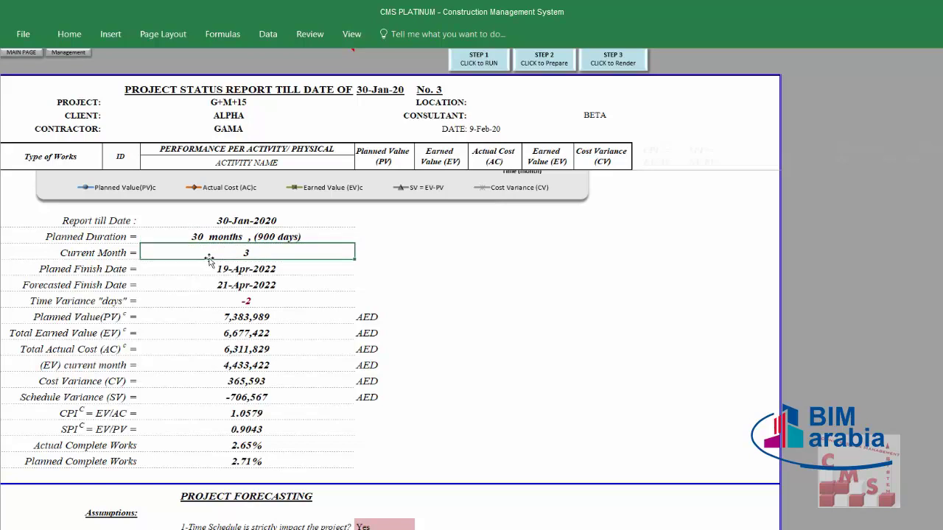
{"action": "left_click", "coordinate": [85, 272]}
{"action": "left_click", "coordinate": [287, 270]}
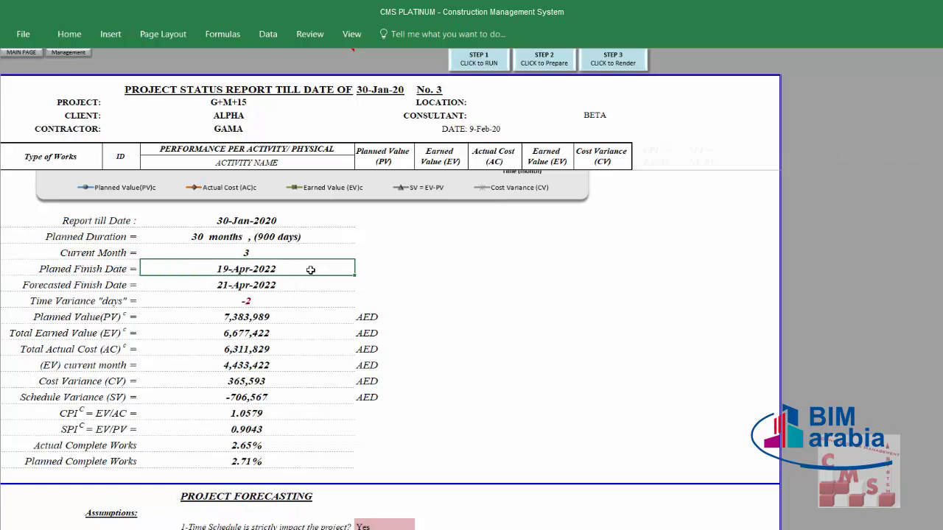
{"action": "left_click", "coordinate": [245, 289]}
{"action": "left_click", "coordinate": [251, 300]}
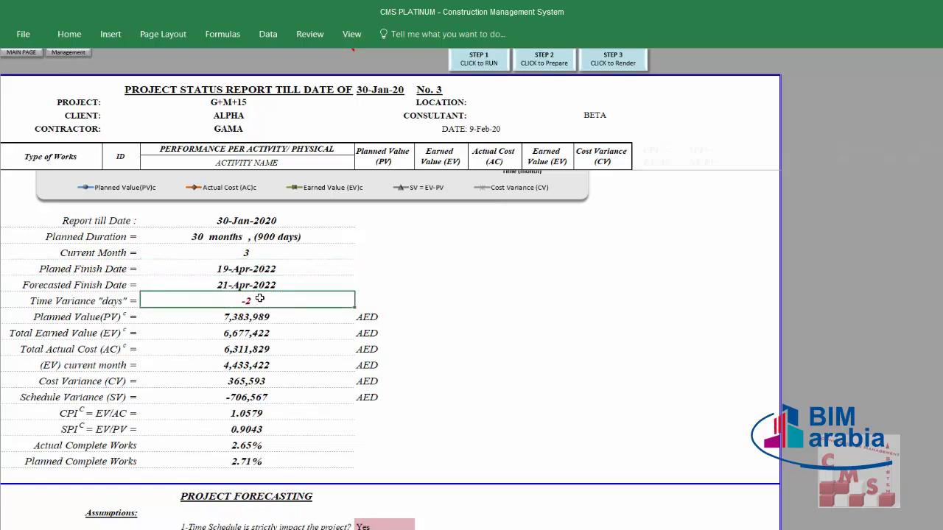
{"action": "left_click", "coordinate": [84, 287]}
{"action": "left_click", "coordinate": [285, 285]}
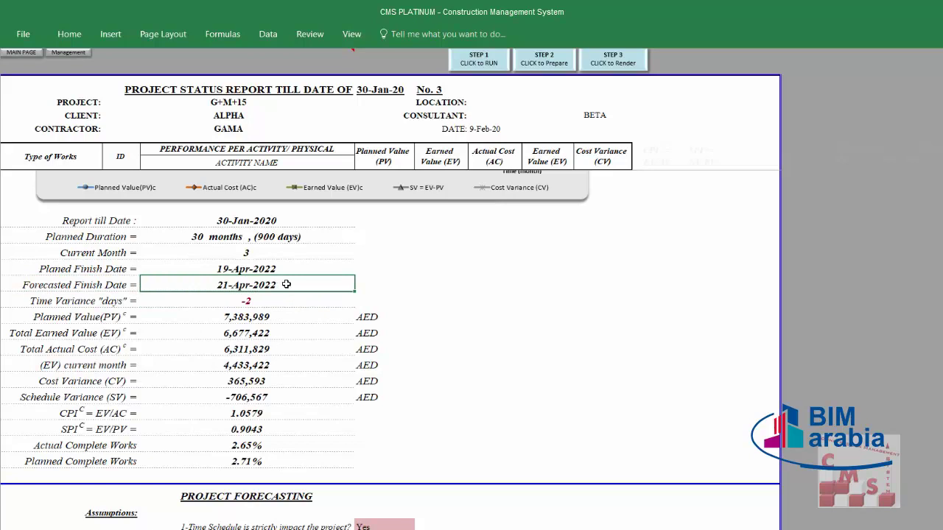
Step: Check PV 7,383,989, EV 6,677,422, AC 6,311,829 and current-month EV 4,433,422
{"action": "key", "text": "Down"}
{"action": "key", "text": "Down"}
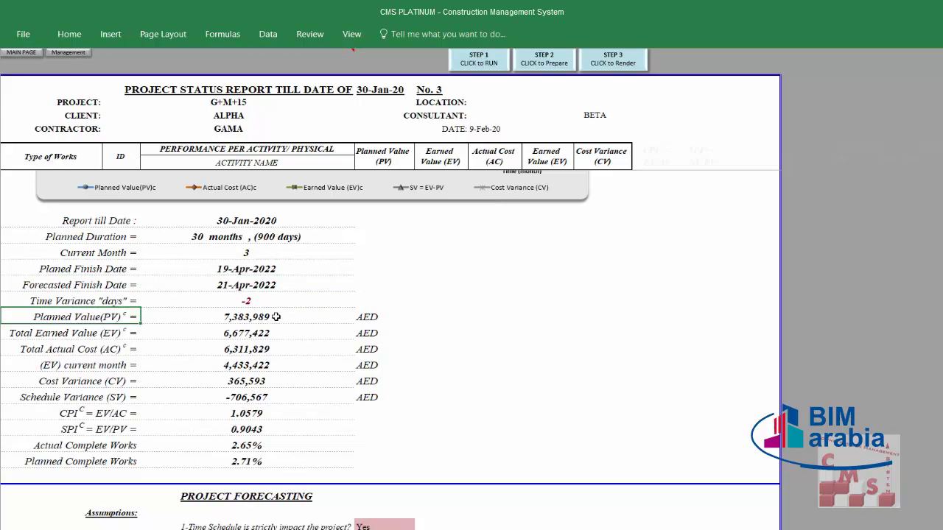
{"action": "key", "text": "Right"}
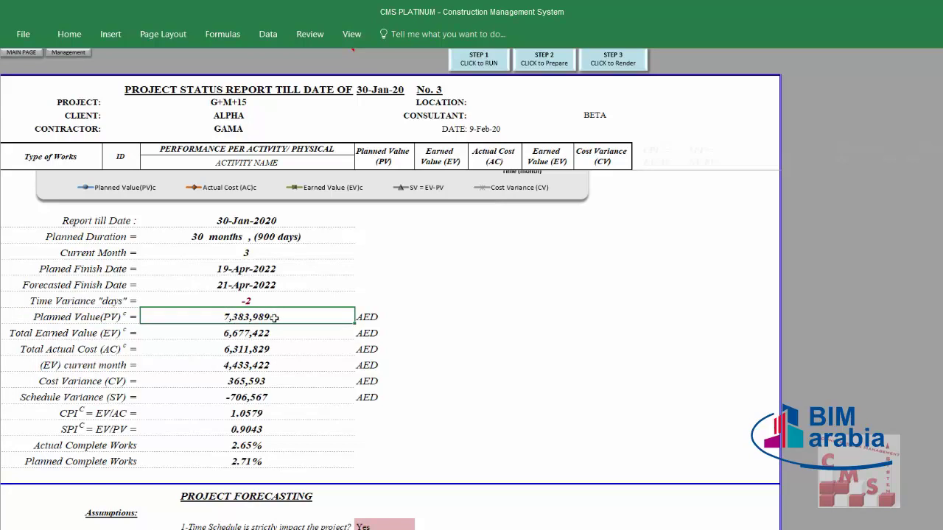
{"action": "left_click", "coordinate": [98, 336]}
{"action": "left_click", "coordinate": [221, 336]}
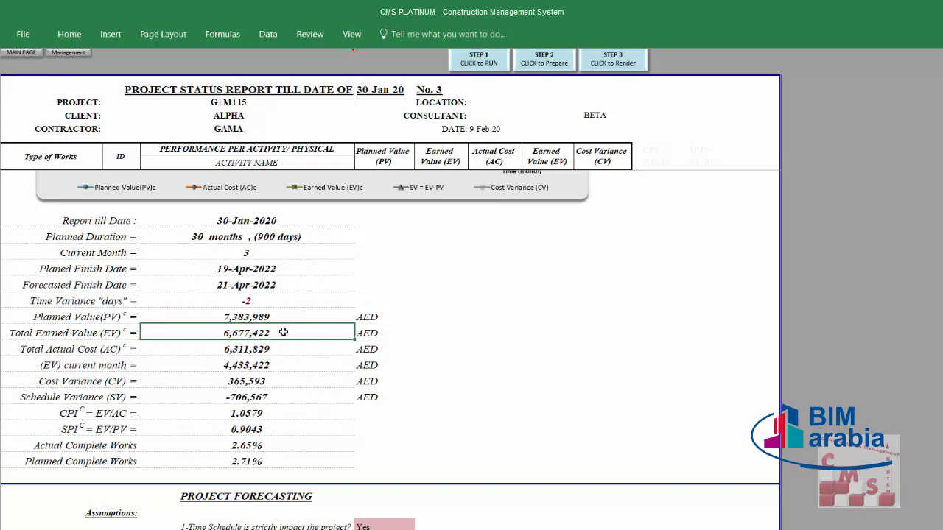
{"action": "left_click", "coordinate": [88, 351]}
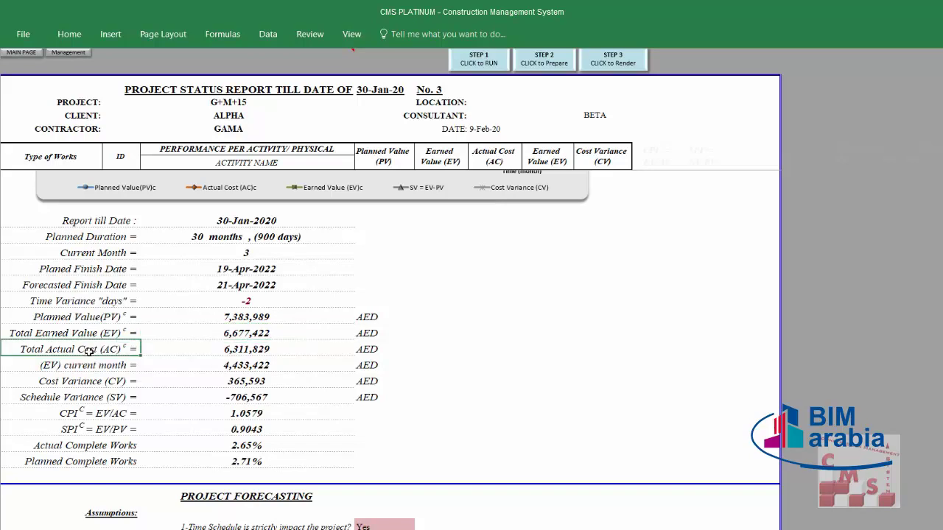
{"action": "left_click", "coordinate": [286, 350]}
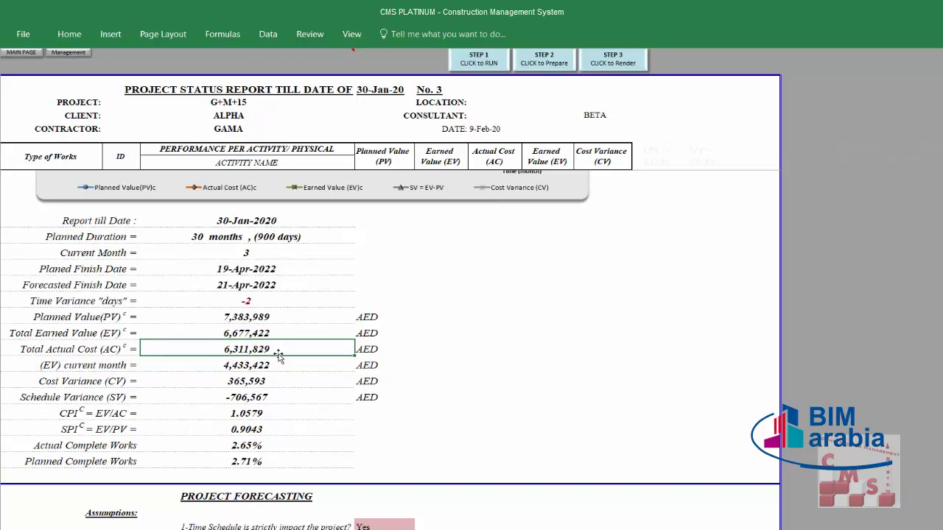
{"action": "left_click", "coordinate": [277, 362]}
{"action": "left_click", "coordinate": [126, 366]}
{"action": "left_click", "coordinate": [194, 365]}
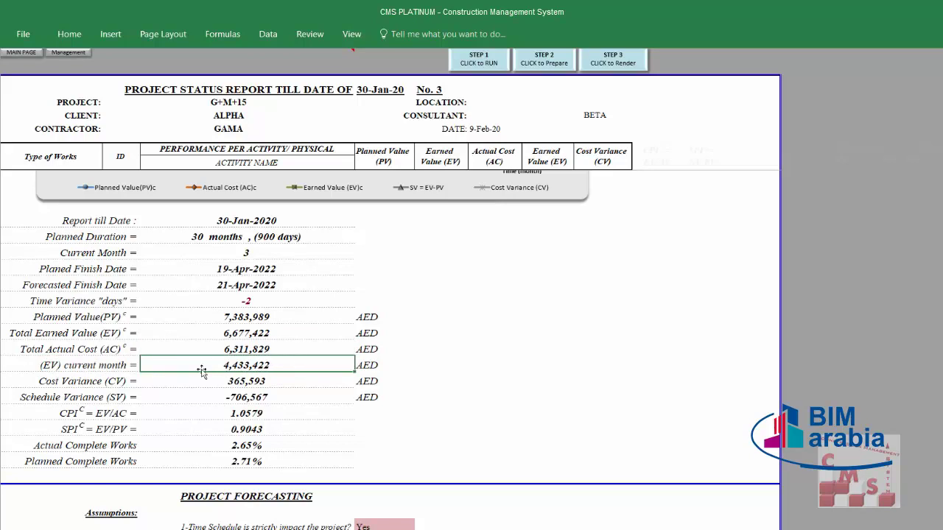
Step: Check the cost variance 365,593 and schedule variance -706,567
{"action": "left_click", "coordinate": [116, 380]}
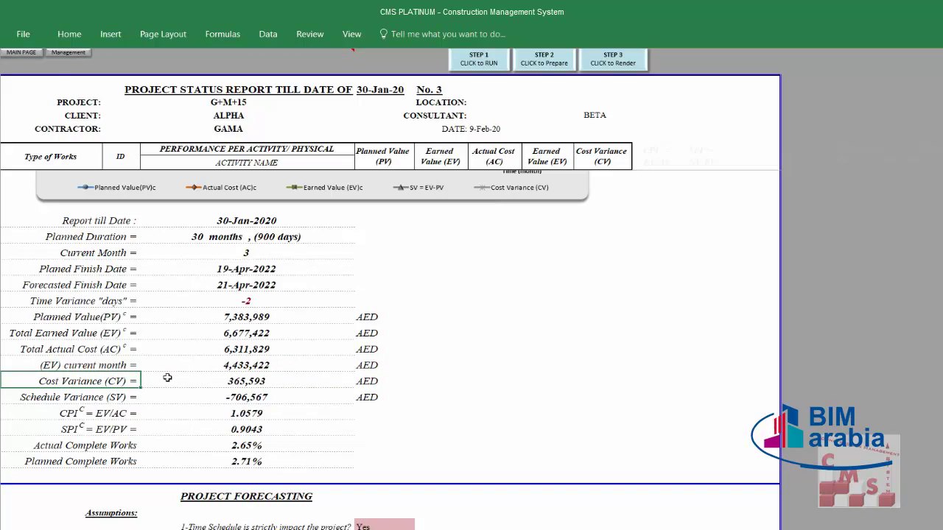
{"action": "left_click", "coordinate": [207, 381]}
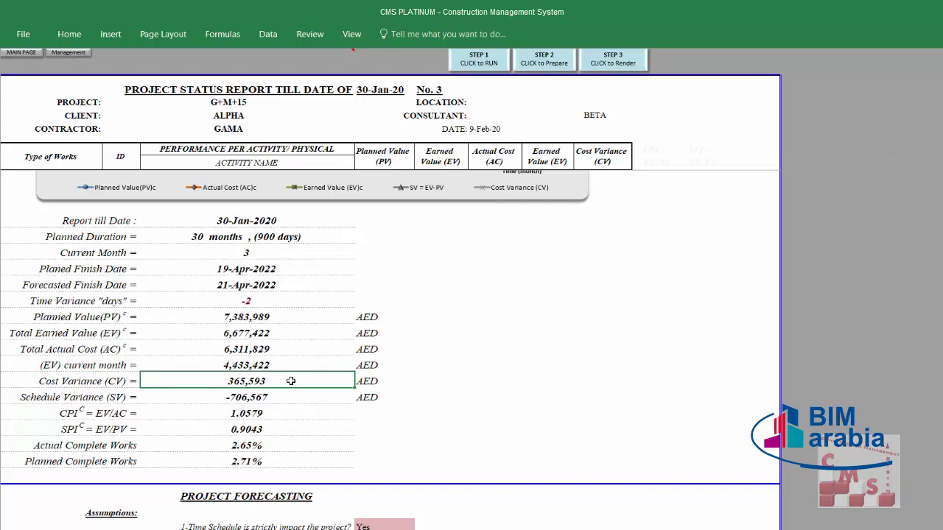
{"action": "left_click", "coordinate": [85, 397]}
{"action": "left_click", "coordinate": [204, 397]}
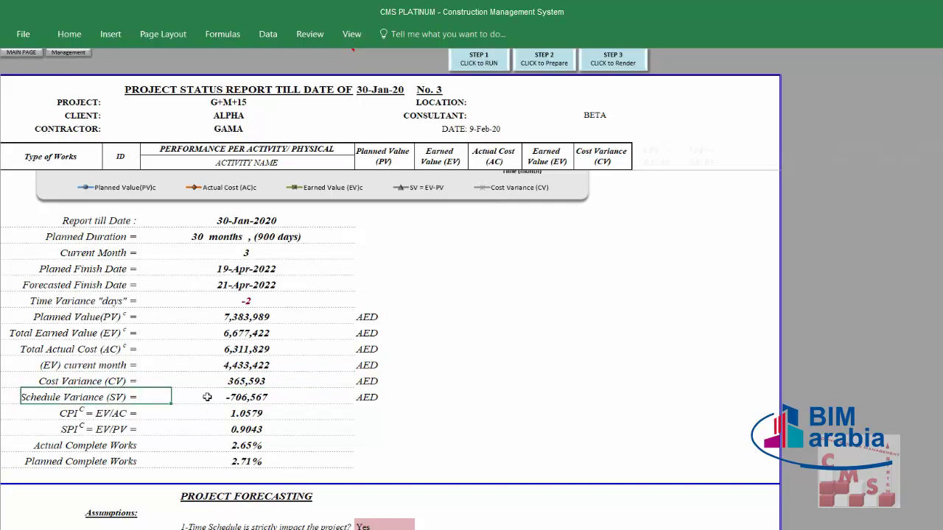
Step: Check CPI 1.0579, SPI 0.9043, and 2.65% actual versus 2.71% planned completion
{"action": "left_click", "coordinate": [106, 415]}
{"action": "left_click", "coordinate": [244, 413]}
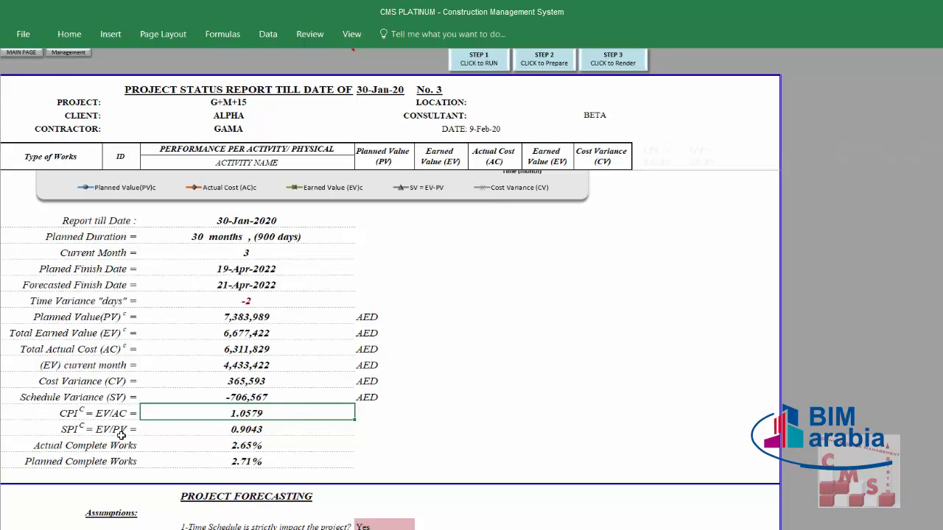
{"action": "left_click", "coordinate": [97, 432]}
{"action": "left_click", "coordinate": [287, 428]}
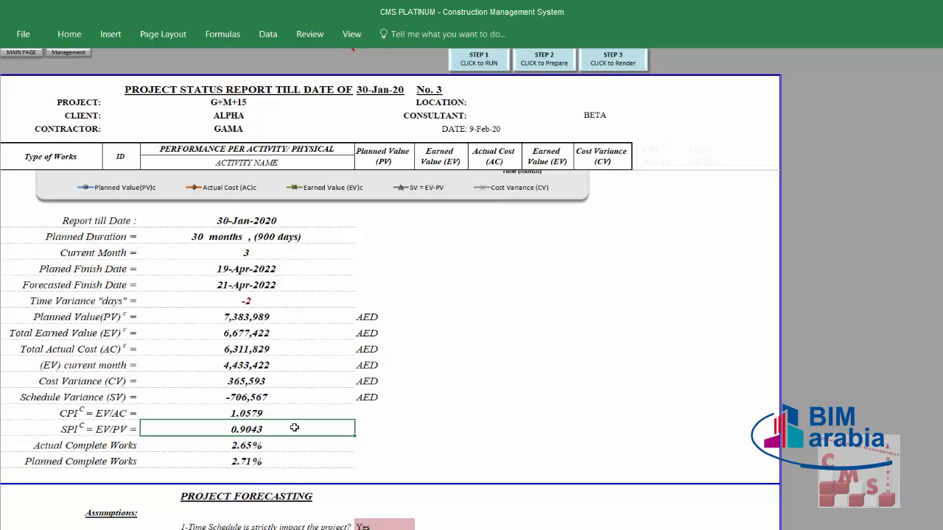
{"action": "left_click", "coordinate": [284, 447]}
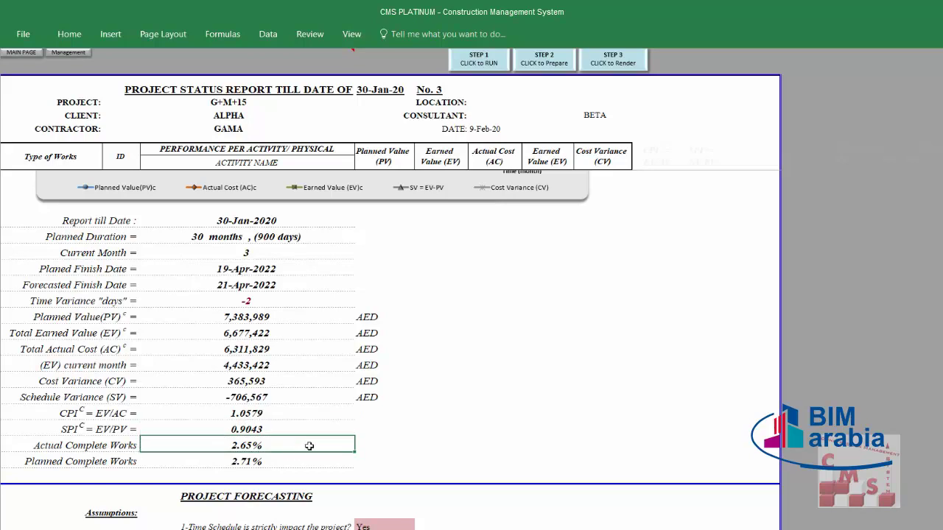
{"action": "left_click", "coordinate": [81, 463]}
{"action": "left_click", "coordinate": [295, 462]}
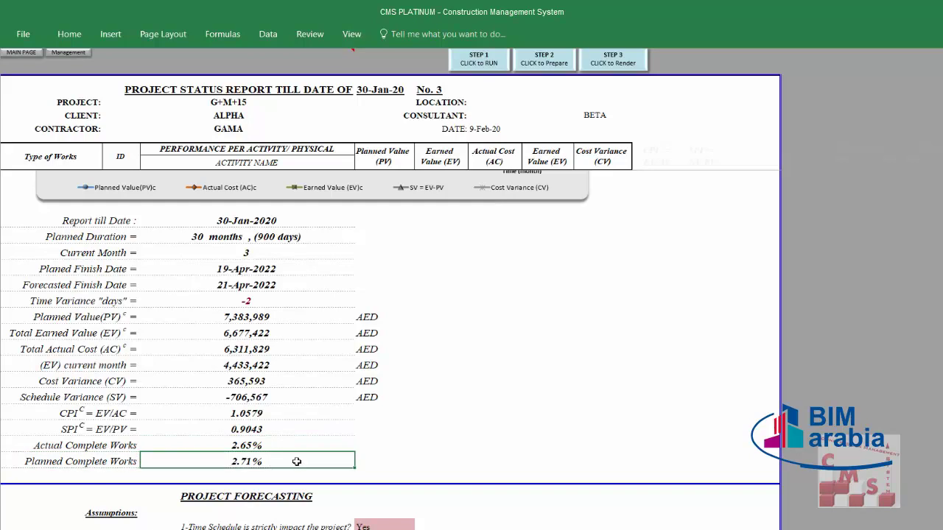
Step: Scroll down from the summary indices to the Project Forecasting Case 1–3 EAC/ETC estimates
{"action": "scroll", "coordinate": [298, 464], "scroll_direction": "up", "scroll_amount": 3}
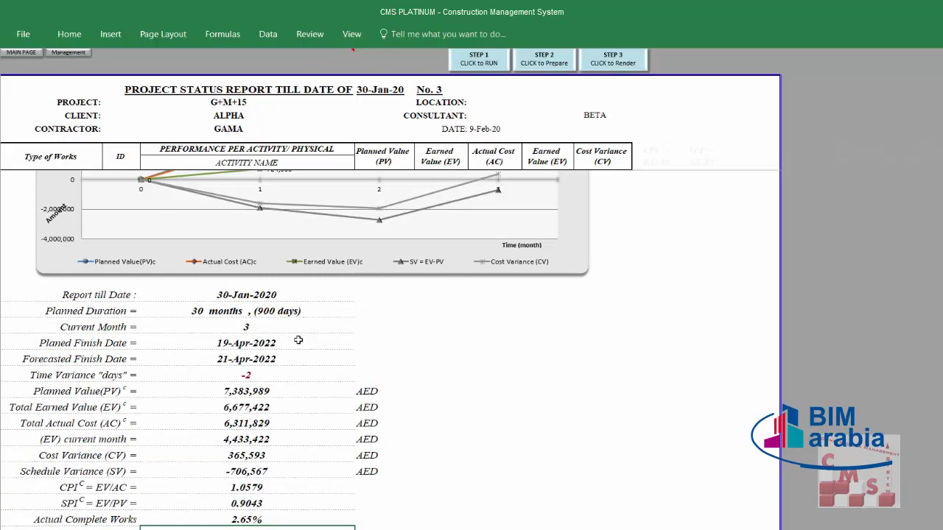
{"action": "scroll", "coordinate": [347, 471], "scroll_direction": "down", "scroll_amount": 3}
{"action": "scroll", "coordinate": [249, 320], "scroll_direction": "up", "scroll_amount": 2}
{"action": "scroll", "coordinate": [314, 338], "scroll_direction": "down", "scroll_amount": 5}
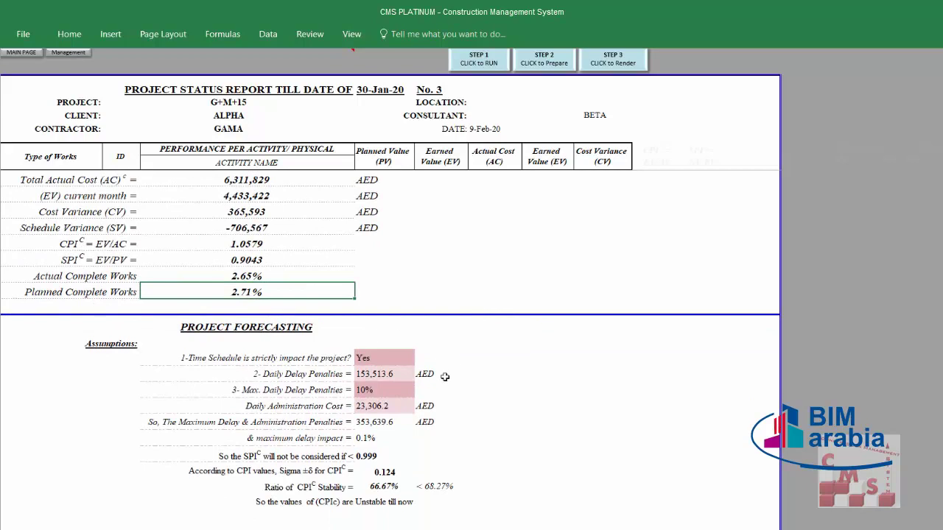
{"action": "scroll", "coordinate": [444, 378], "scroll_direction": "down", "scroll_amount": 1}
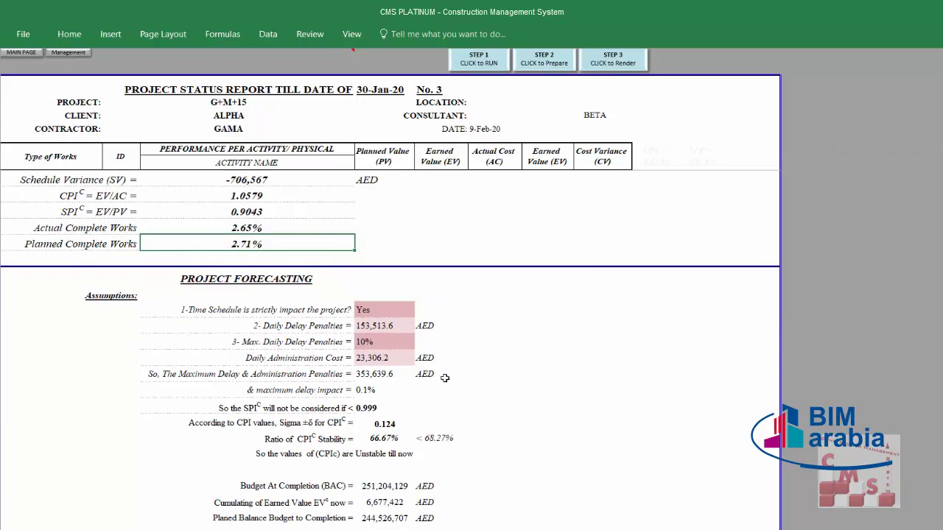
{"action": "scroll", "coordinate": [444, 378], "scroll_direction": "down", "scroll_amount": 1}
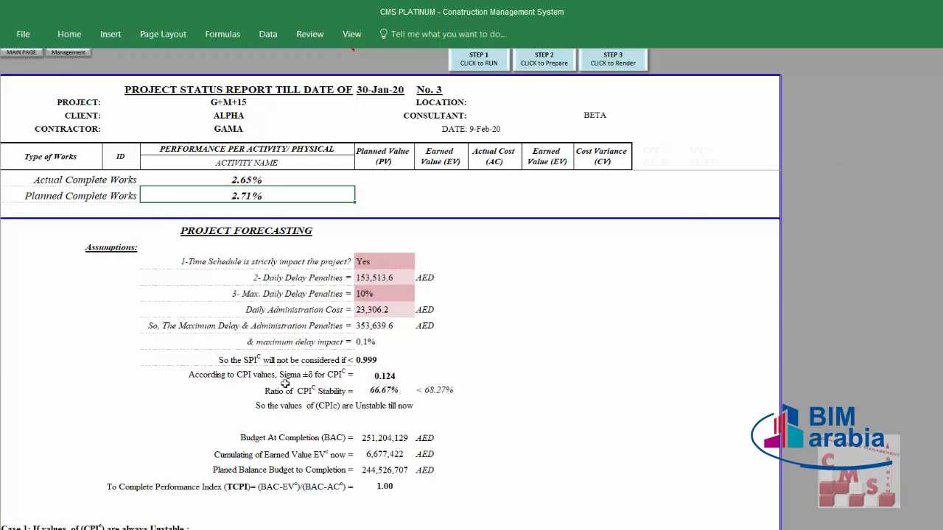
{"action": "scroll", "coordinate": [435, 390], "scroll_direction": "down", "scroll_amount": 1}
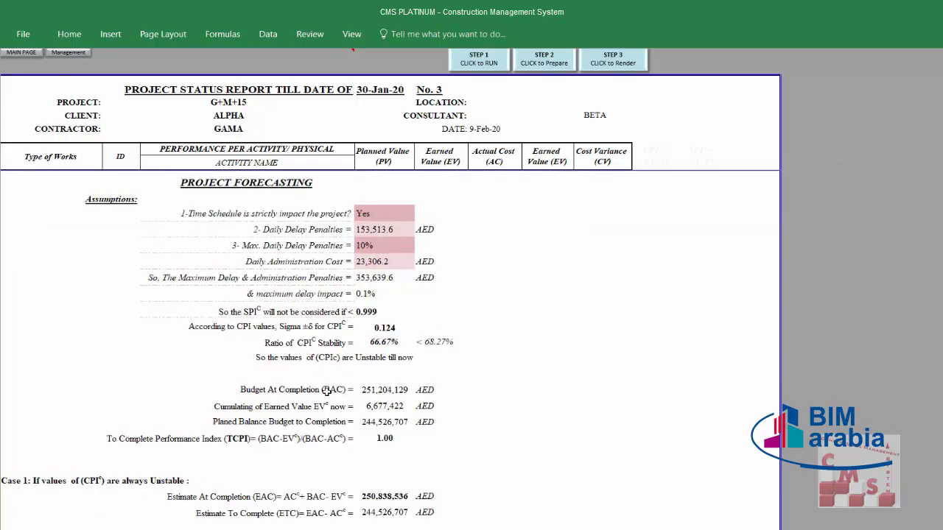
{"action": "scroll", "coordinate": [224, 405], "scroll_direction": "down", "scroll_amount": 3}
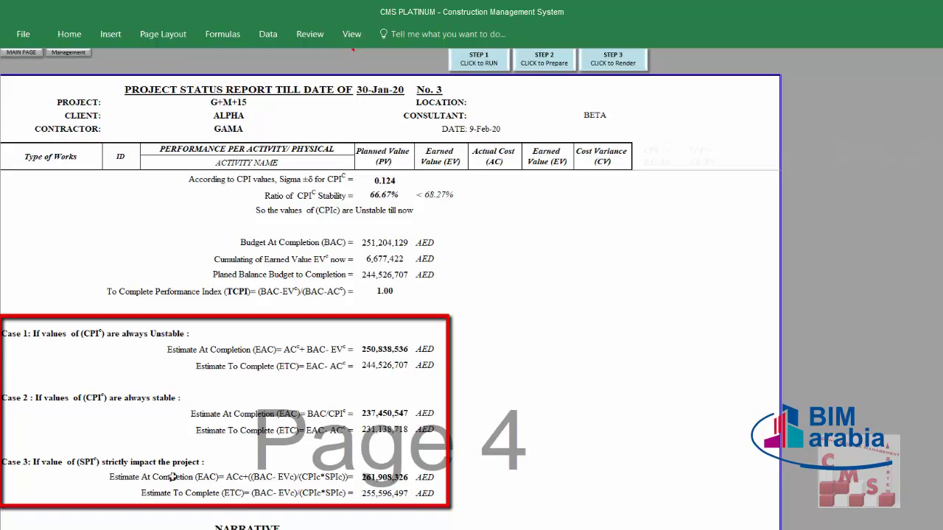
Step: Compare Case EACs 250,838,536, 237,450,547 and 261,908,326 against the 251,204,129 BAC
{"action": "left_click", "coordinate": [385, 349]}
{"action": "left_click", "coordinate": [385, 365]}
{"action": "left_click", "coordinate": [384, 413]}
{"action": "left_click", "coordinate": [370, 477]}
{"action": "left_click", "coordinate": [379, 349]}
{"action": "left_click", "coordinate": [374, 413]}
{"action": "left_click", "coordinate": [372, 475]}
{"action": "left_click", "coordinate": [386, 242]}
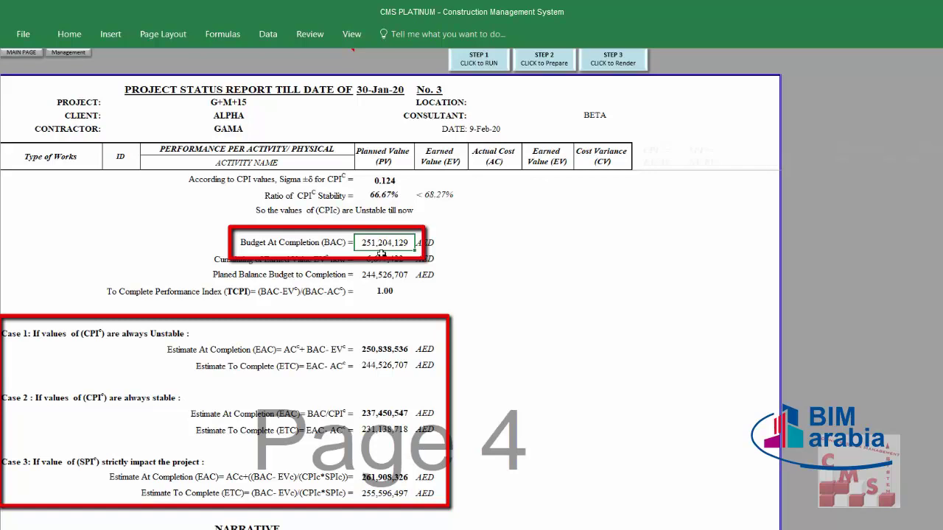
{"action": "left_click", "coordinate": [373, 349]}
{"action": "key", "text": "Down"}
{"action": "key", "text": "Down"}
{"action": "key", "text": "Down"}
{"action": "key", "text": "Down"}
{"action": "key", "text": "Down"}
{"action": "key", "text": "Down"}
{"action": "key", "text": "Down"}
{"action": "key", "text": "Down"}
{"action": "left_click", "coordinate": [419, 347]}
{"action": "left_click", "coordinate": [390, 349]}
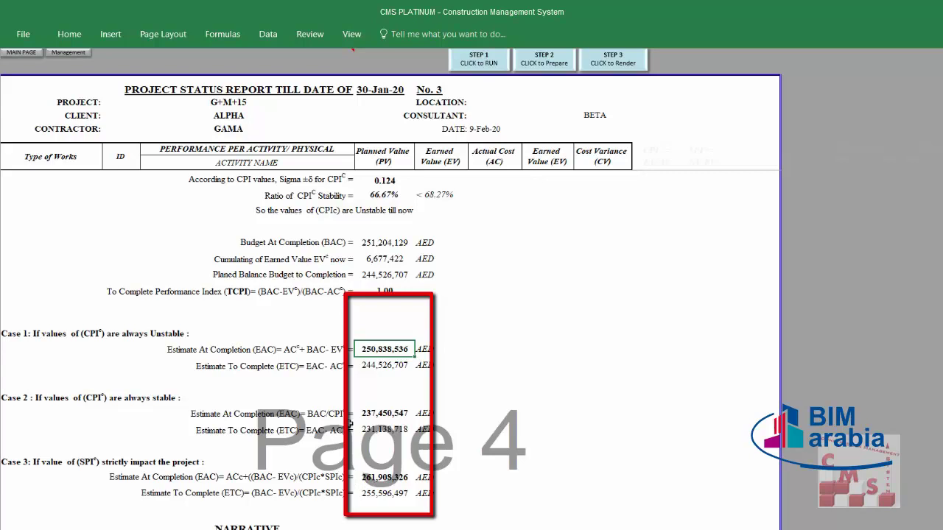
Step: Scroll down to the NARRATIVE and the EAC/VAC totals block
{"action": "scroll", "coordinate": [374, 406], "scroll_direction": "down", "scroll_amount": 1}
{"action": "scroll", "coordinate": [378, 401], "scroll_direction": "down", "scroll_amount": 1}
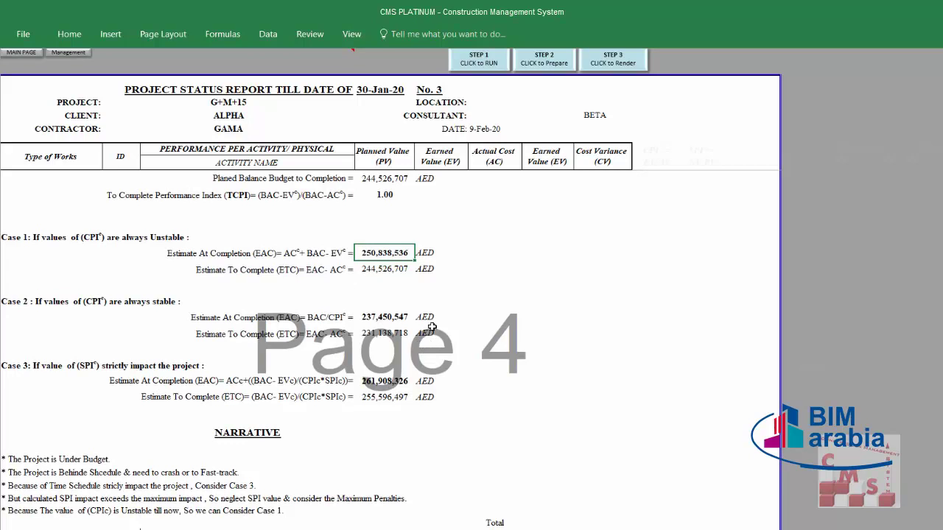
{"action": "scroll", "coordinate": [432, 339], "scroll_direction": "down", "scroll_amount": 1}
{"action": "scroll", "coordinate": [432, 326], "scroll_direction": "down", "scroll_amount": 1}
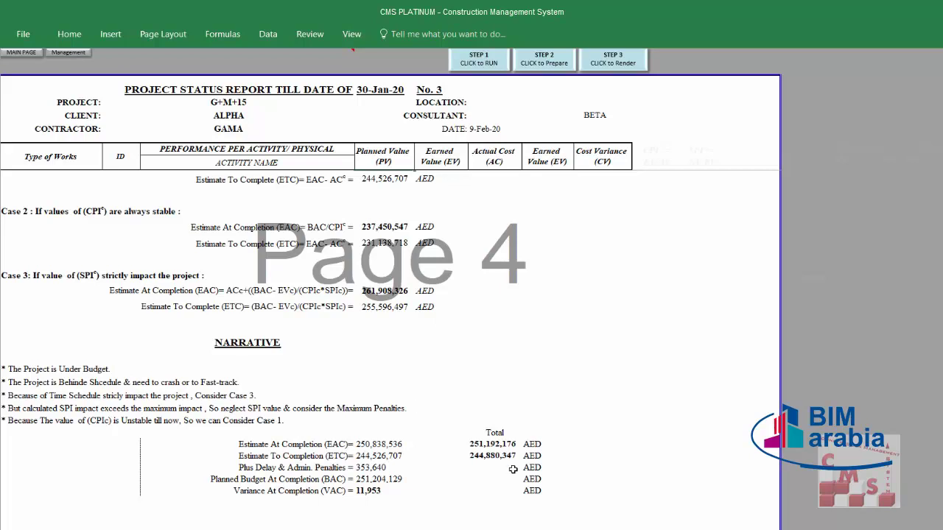
Step: Scroll back to the forecasting assumptions: 153,513.6 AED daily penalty, 10% cap, 23,306.2 AED admin cost
{"action": "scroll", "coordinate": [23, 347], "scroll_direction": "down", "scroll_amount": 1}
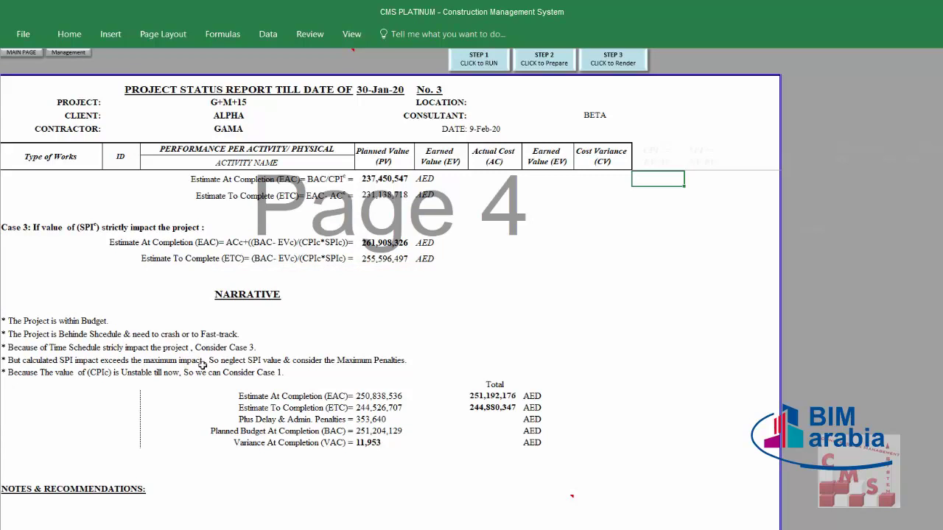
{"action": "scroll", "coordinate": [213, 332], "scroll_direction": "up", "scroll_amount": 10}
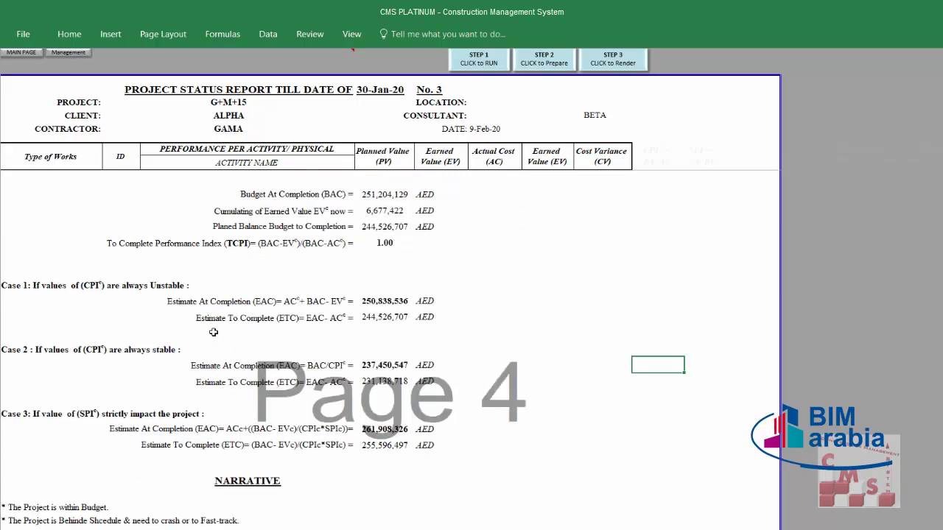
{"action": "scroll", "coordinate": [213, 331], "scroll_direction": "up", "scroll_amount": 1}
{"action": "scroll", "coordinate": [295, 335], "scroll_direction": "down", "scroll_amount": 1}
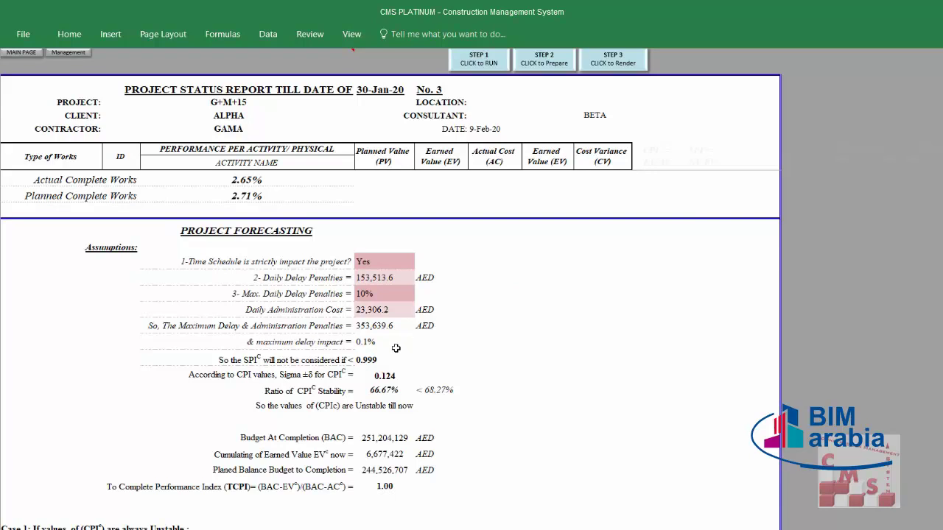
Step: Match Case 1 EAC 250,838,536 and 353,640 penalties against the 251,192,176 total EAC
{"action": "scroll", "coordinate": [382, 360], "scroll_direction": "down", "scroll_amount": 4}
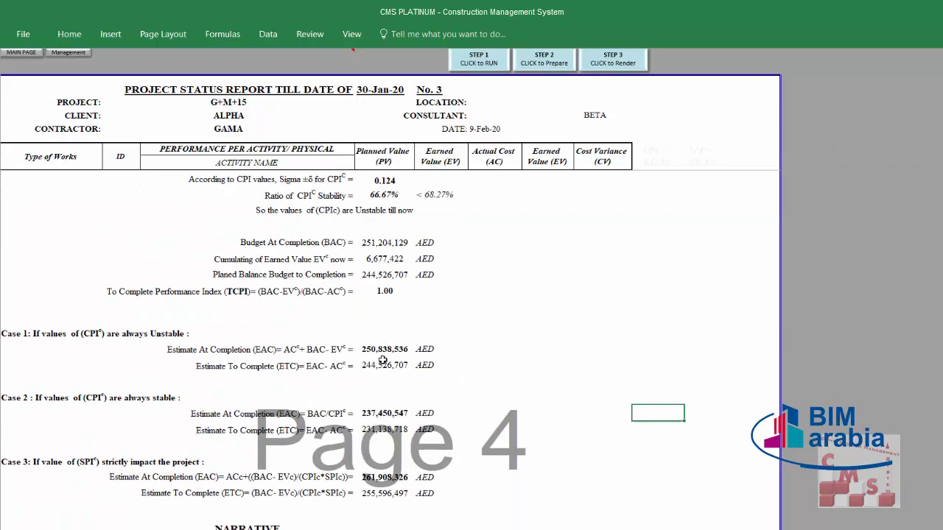
{"action": "scroll", "coordinate": [383, 360], "scroll_direction": "down", "scroll_amount": 4}
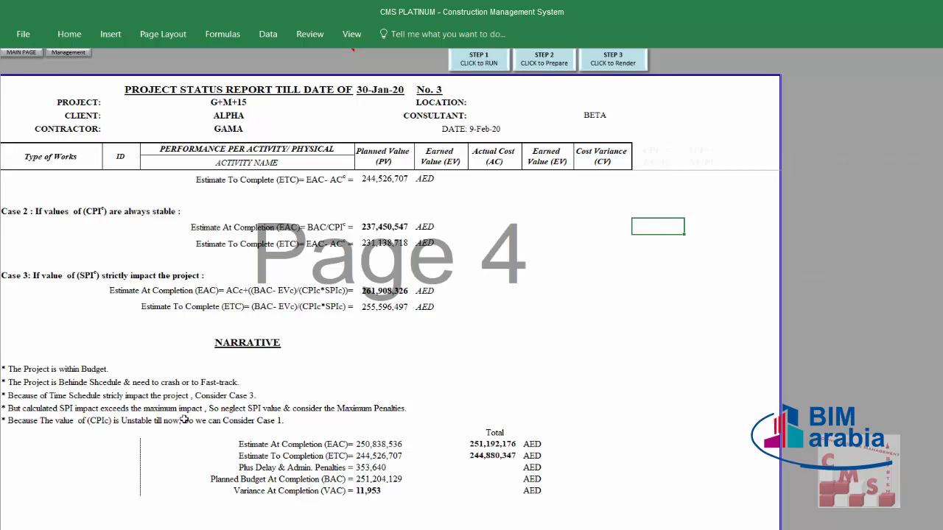
{"action": "scroll", "coordinate": [253, 422], "scroll_direction": "up", "scroll_amount": 1}
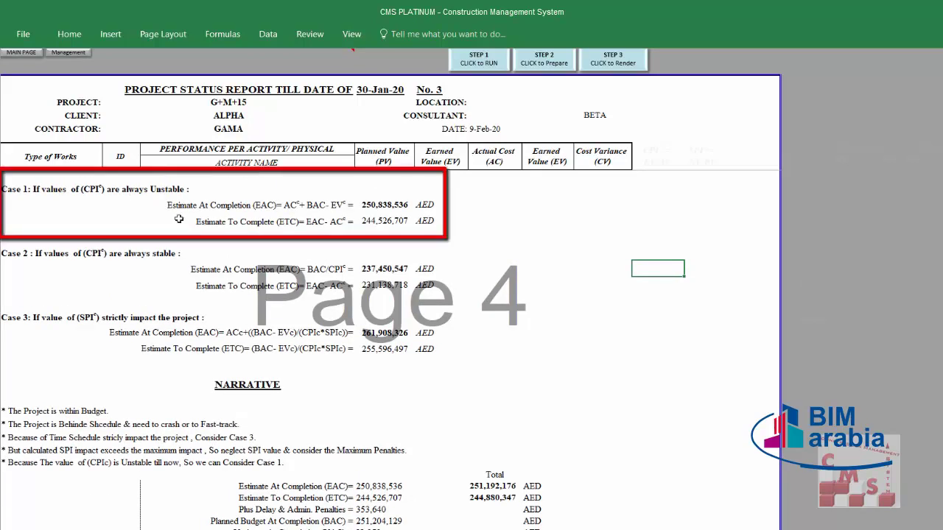
{"action": "left_click", "coordinate": [372, 205]}
{"action": "left_click", "coordinate": [370, 487]}
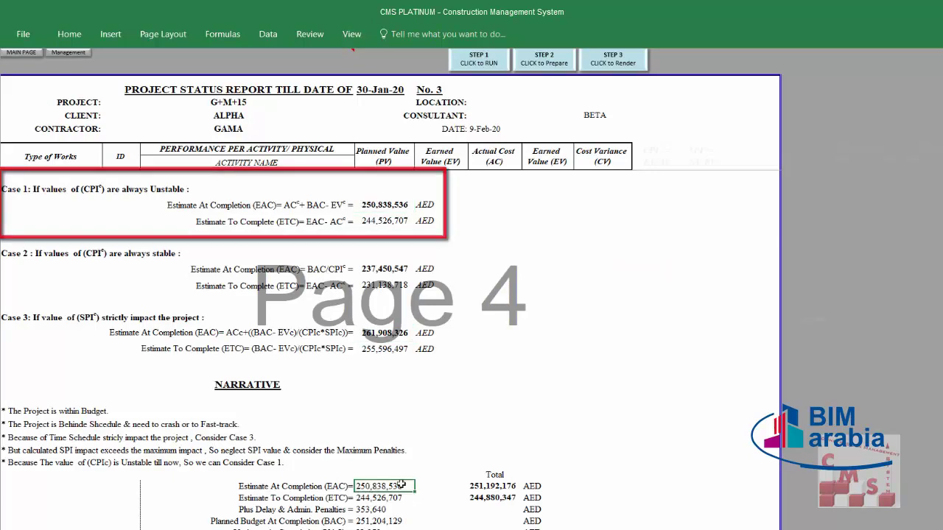
{"action": "left_click", "coordinate": [363, 510]}
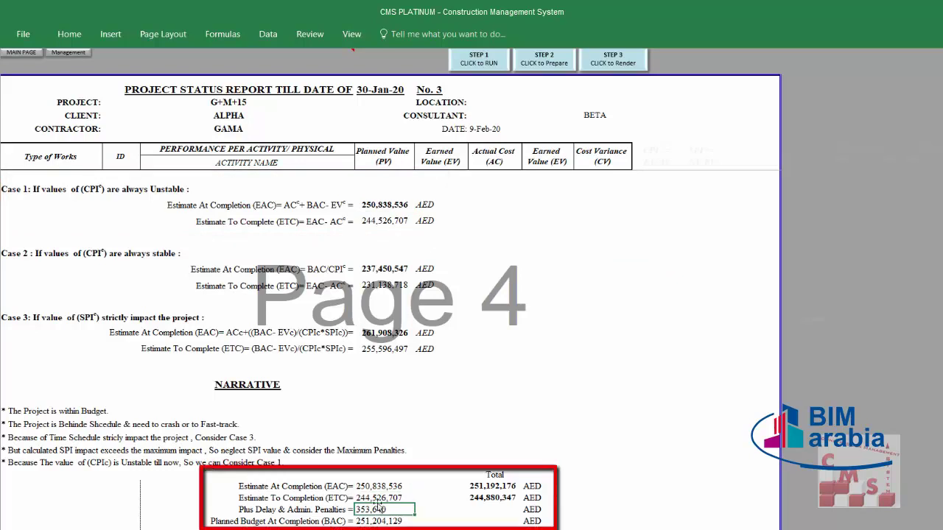
{"action": "left_click", "coordinate": [469, 489]}
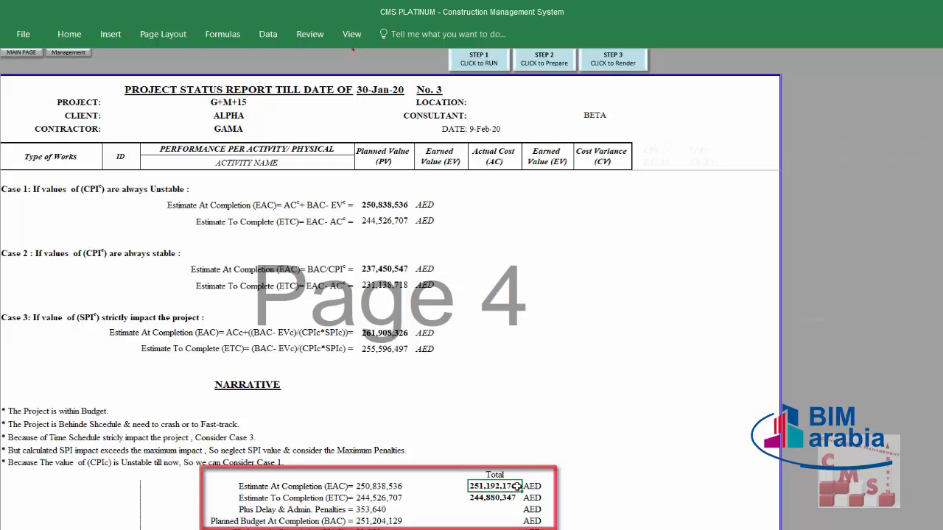
{"action": "scroll", "coordinate": [500, 480], "scroll_direction": "down", "scroll_amount": 2}
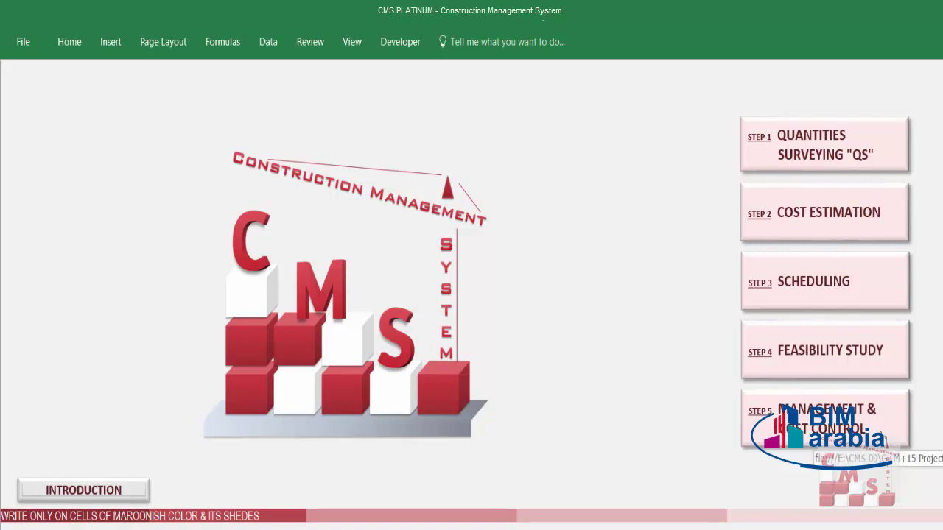
Step: Go to STEP 5 Management & Cost Control and open STEP 5.1 Earned Value
{"action": "left_click", "coordinate": [881, 433]}
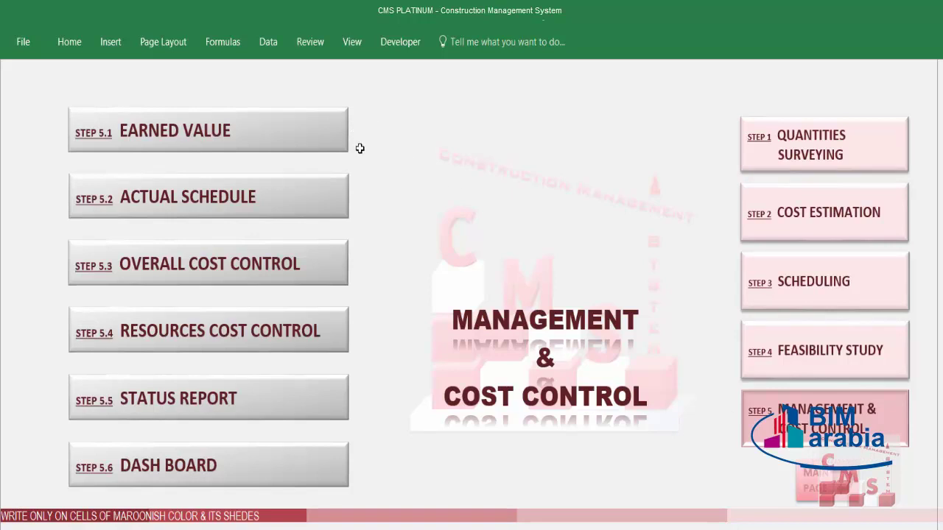
{"action": "left_click", "coordinate": [278, 131]}
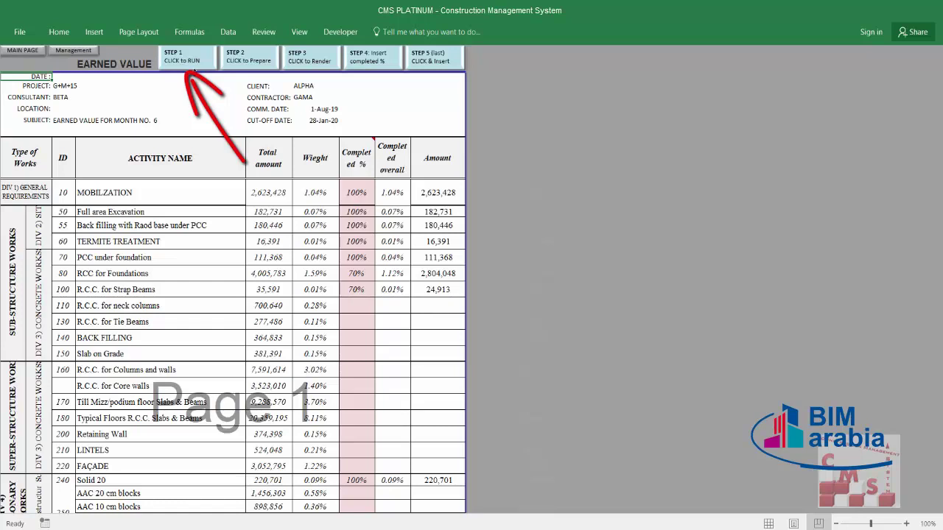
Step: Run the earned value calculation and prepare the Earned Value sheet
{"action": "left_click", "coordinate": [196, 60]}
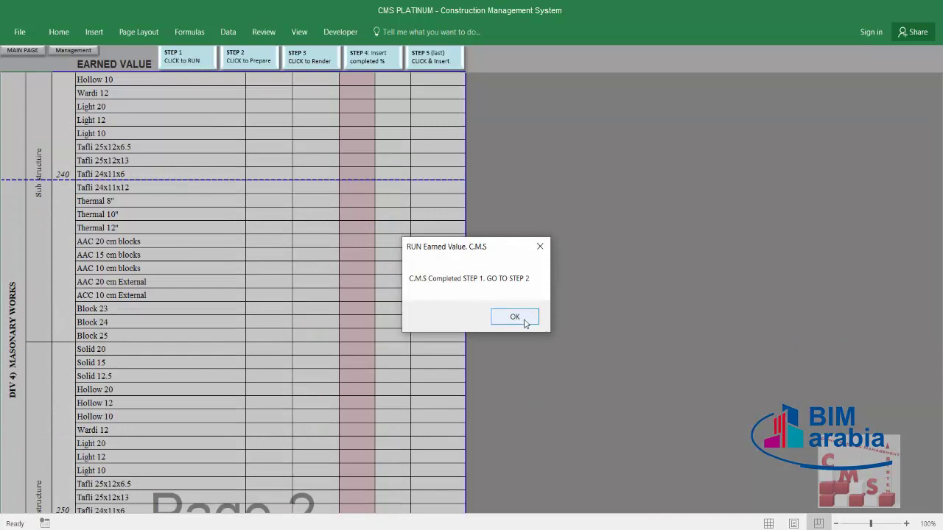
{"action": "left_click", "coordinate": [525, 318]}
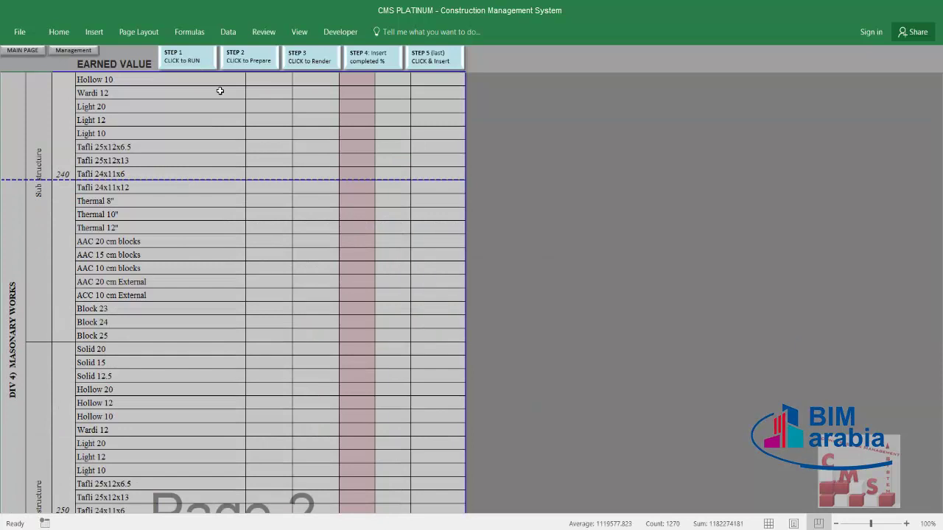
{"action": "left_click", "coordinate": [520, 322]}
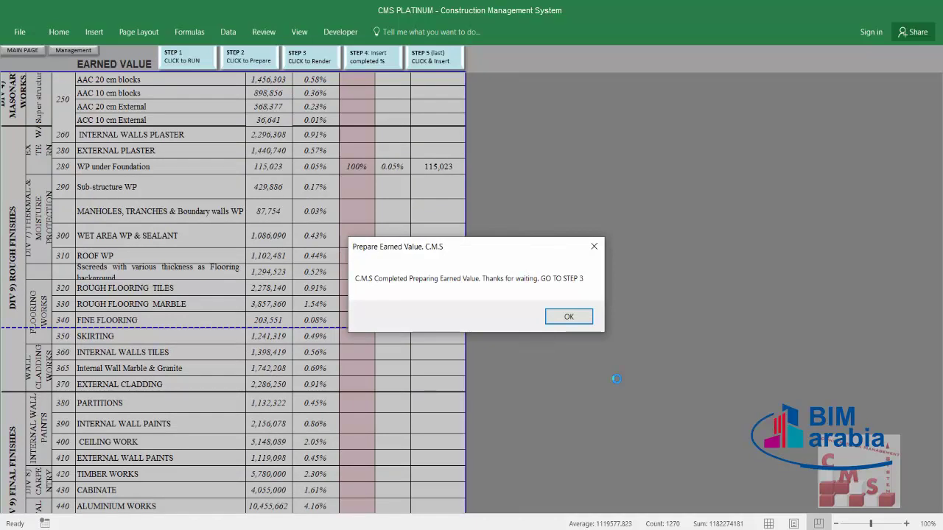
{"action": "left_click", "coordinate": [560, 318]}
Step: Render the Earned Value sheet and select the Completed % entries, with MOBILIZATION at 70%
{"action": "left_click", "coordinate": [318, 59]}
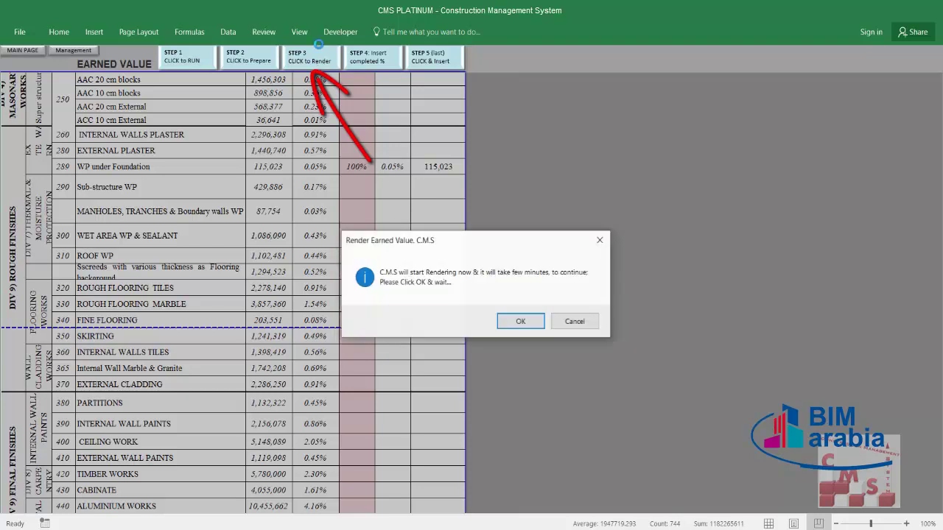
{"action": "left_click", "coordinate": [518, 322]}
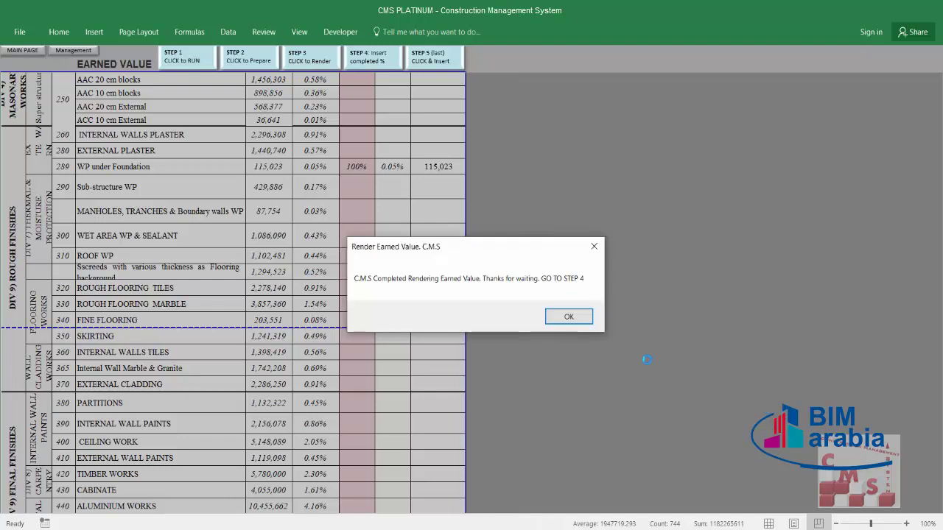
{"action": "left_click", "coordinate": [581, 317]}
{"action": "left_click", "coordinate": [366, 66]}
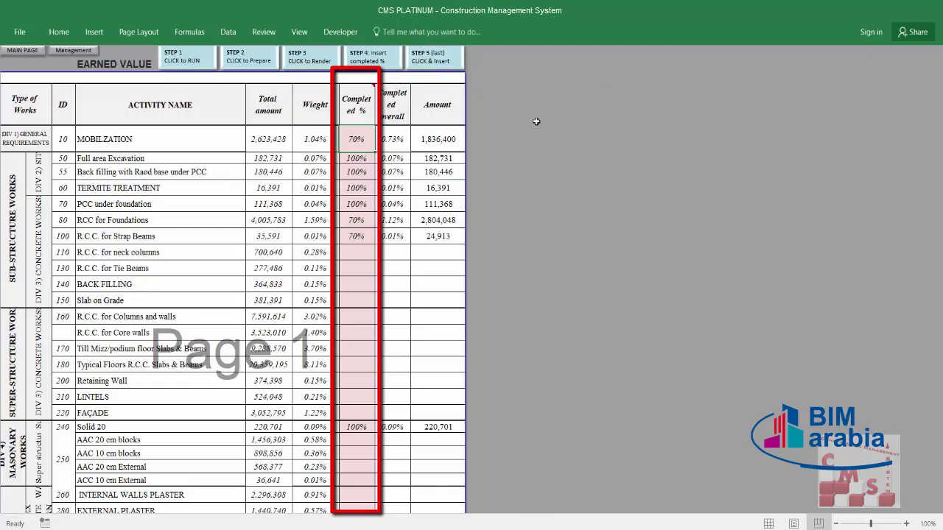
{"action": "left_click_drag", "start_coordinate": [358, 140], "coordinate": [357, 316]}
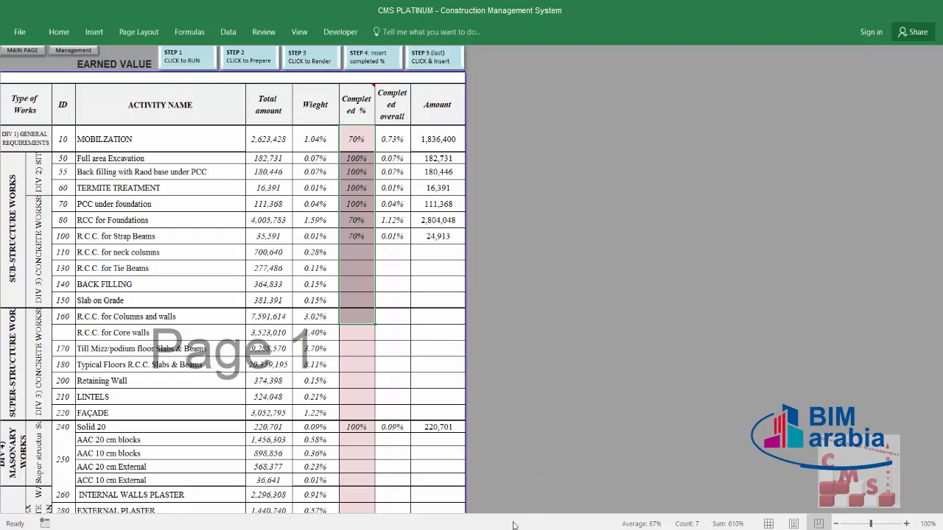
Step: Enter 100% completion for RCC for Foundations and R.C.C. for Strap Beams
{"action": "left_click", "coordinate": [356, 140]}
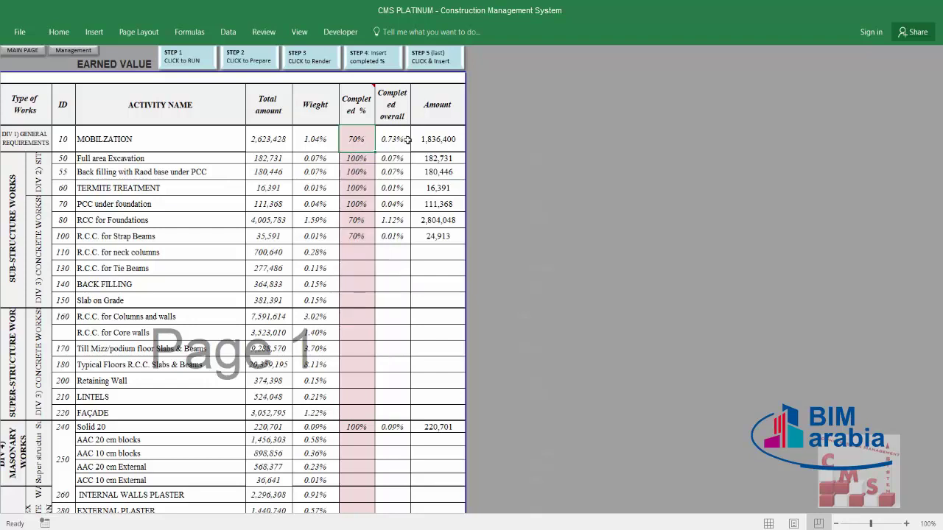
{"action": "type", "text": "100"}
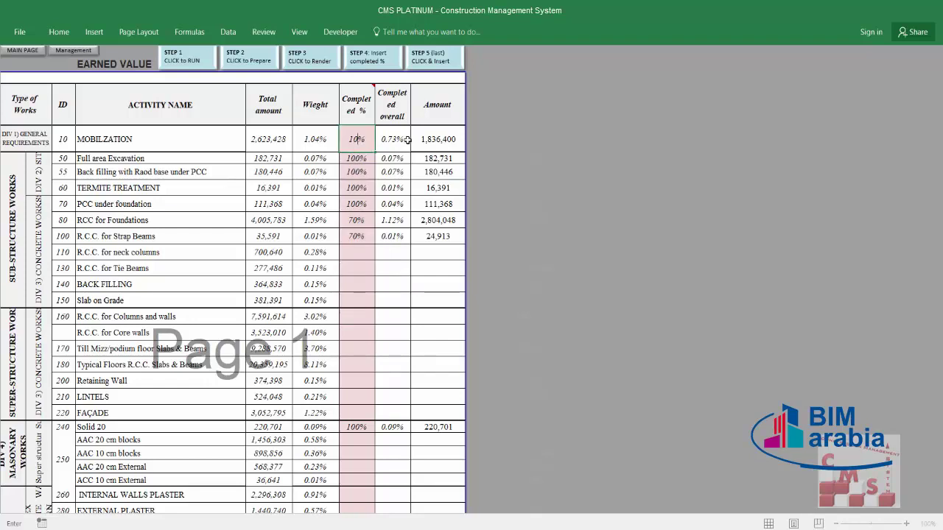
{"action": "key", "text": "Return"}
{"action": "key", "text": "Down"}
{"action": "key", "text": "Down"}
{"action": "key", "text": "Down"}
{"action": "key", "text": "Down"}
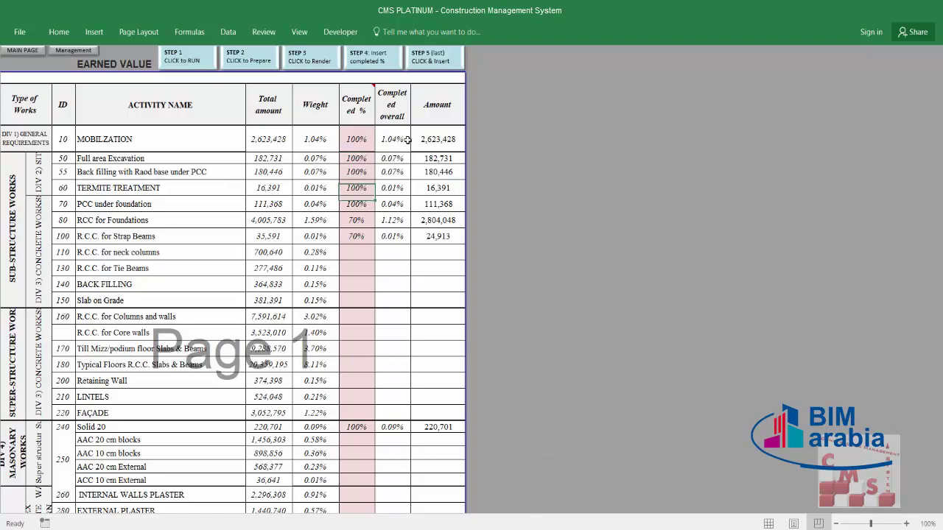
{"action": "type", "text": "100"}
{"action": "key", "text": "Return"}
{"action": "type", "text": "1"}
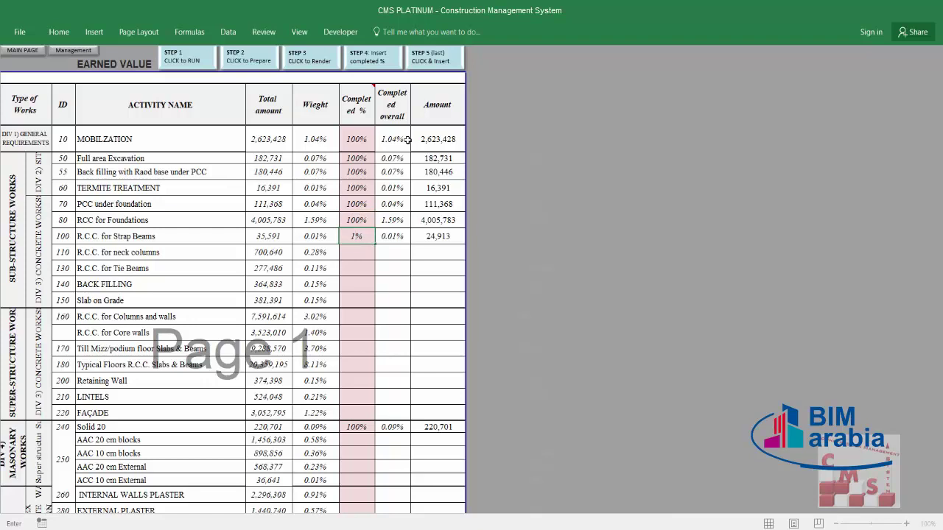
{"action": "type", "text": "00"}
{"action": "key", "text": "Return"}
Step: Set WP under Foundation to 100% and Water Supplies & Sanitary to 4% complete
{"action": "scroll", "coordinate": [407, 140], "scroll_direction": "down", "scroll_amount": 3}
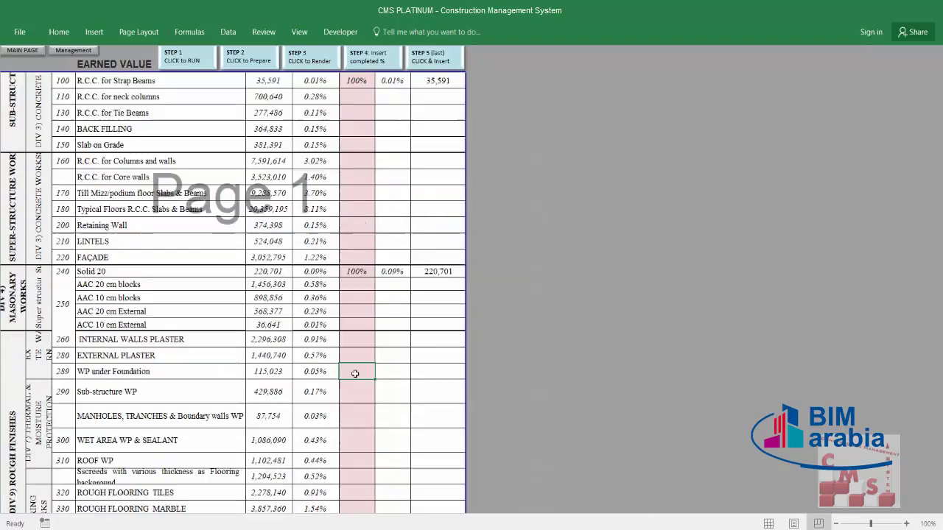
{"action": "left_click", "coordinate": [355, 372]}
{"action": "type", "text": "100"}
{"action": "key", "text": "Return"}
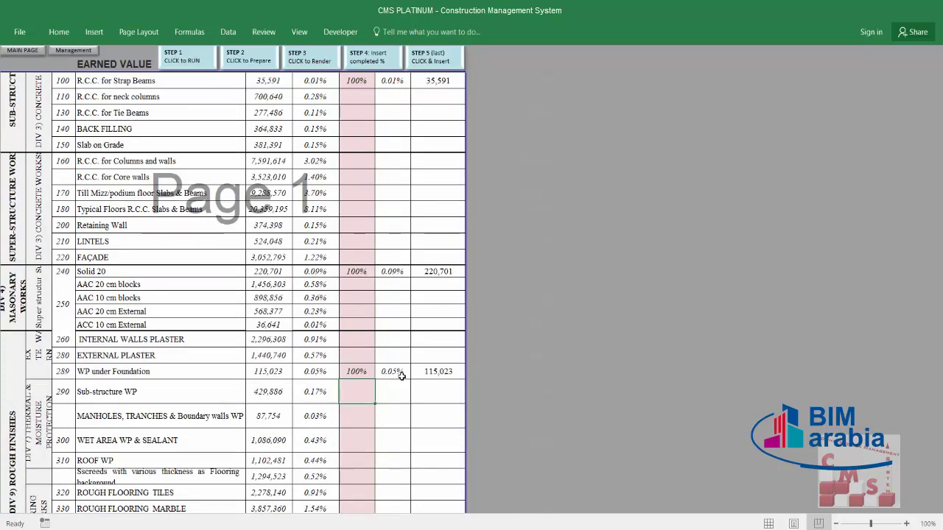
{"action": "scroll", "coordinate": [401, 375], "scroll_direction": "down", "scroll_amount": 7}
{"action": "left_click", "coordinate": [357, 419]}
{"action": "type", "text": "2"}
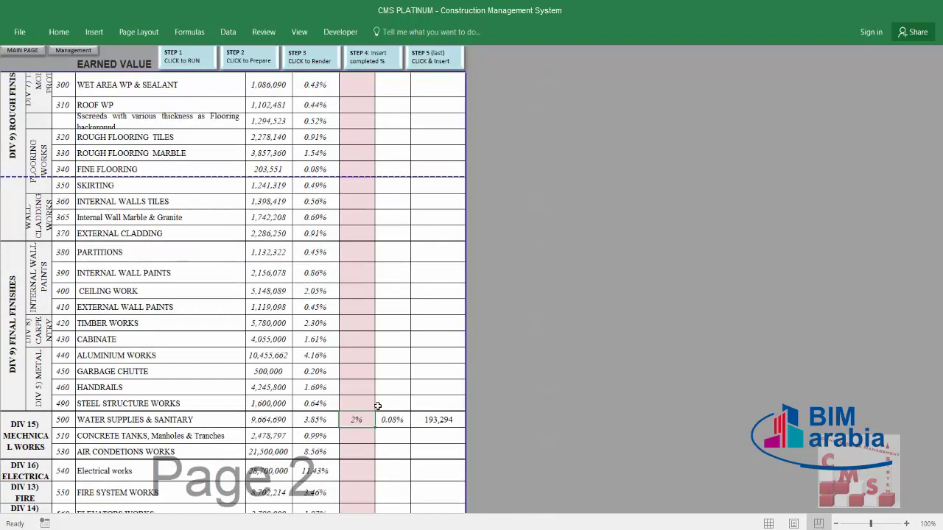
{"action": "type", "text": "4"}
{"action": "key", "text": "Return"}
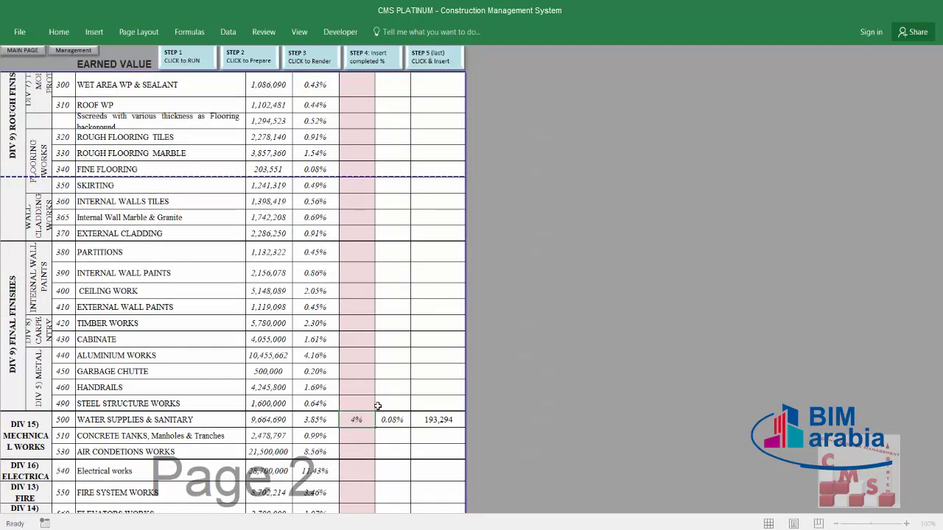
Step: Check that Project Over head & Preliminaries now shows 20% complete
{"action": "scroll", "coordinate": [383, 403], "scroll_direction": "down", "scroll_amount": 5}
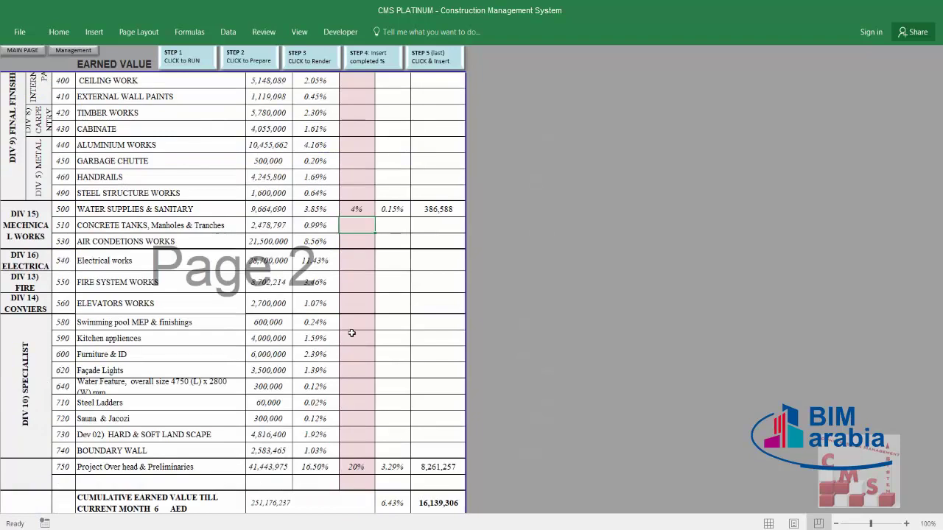
{"action": "left_click", "coordinate": [202, 422]}
{"action": "left_click", "coordinate": [357, 416]}
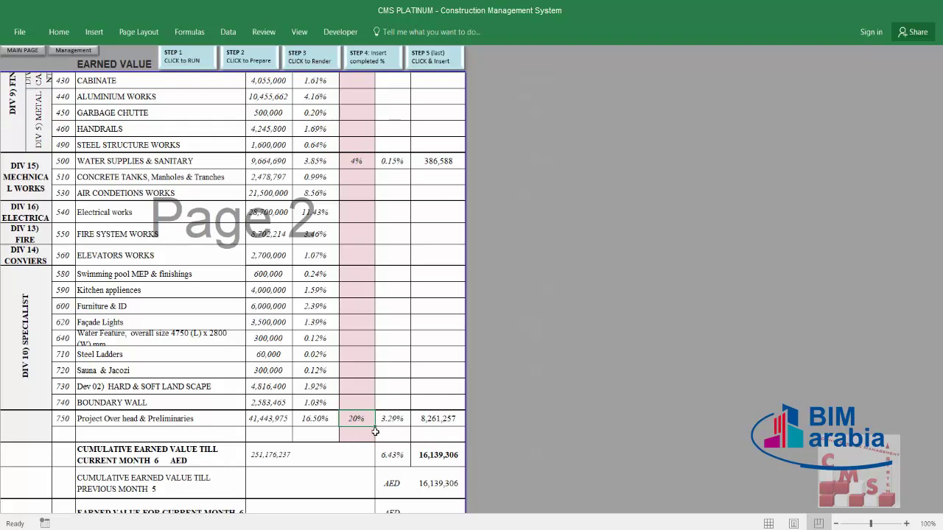
Step: Review the totals: 16,139,306 cumulative, 6.43% overall, 12,044,363 previous and 4,094,943 current month
{"action": "scroll", "coordinate": [324, 369], "scroll_direction": "down", "scroll_amount": 4}
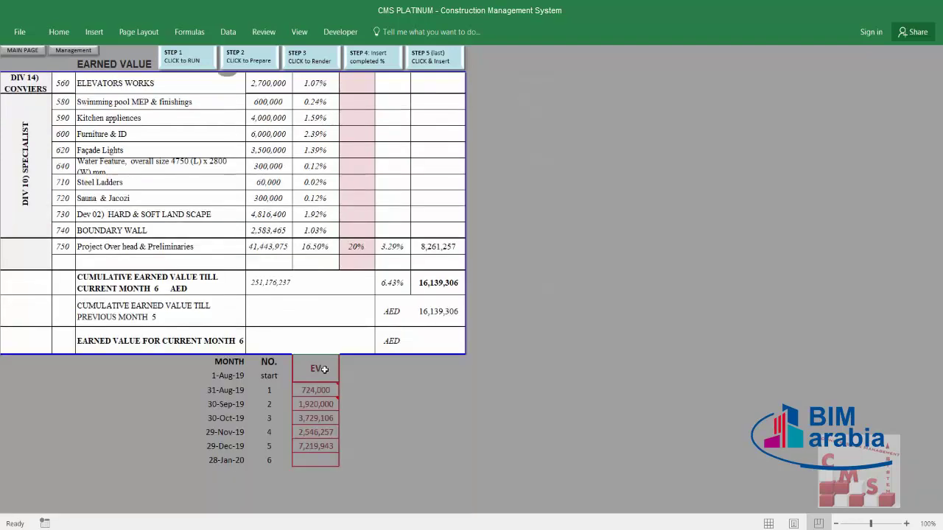
{"action": "scroll", "coordinate": [324, 369], "scroll_direction": "up", "scroll_amount": 4}
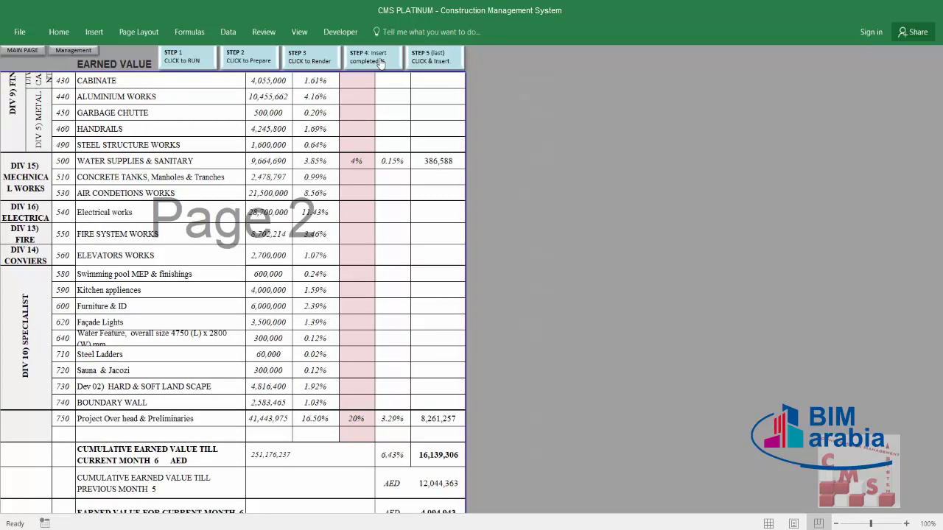
{"action": "scroll", "coordinate": [400, 305], "scroll_direction": "down", "scroll_amount": 1}
{"action": "scroll", "coordinate": [406, 303], "scroll_direction": "up", "scroll_amount": 1}
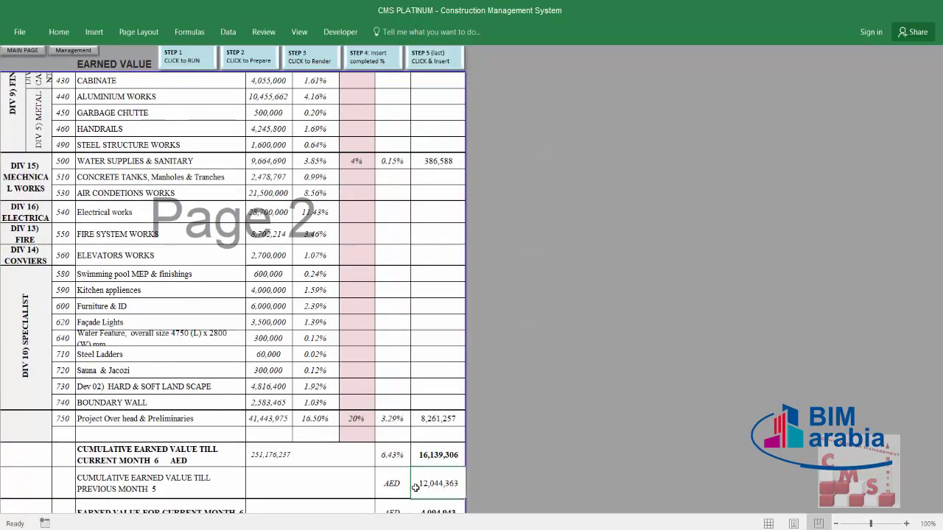
{"action": "scroll", "coordinate": [415, 487], "scroll_direction": "down", "scroll_amount": 1}
{"action": "left_click", "coordinate": [447, 439]}
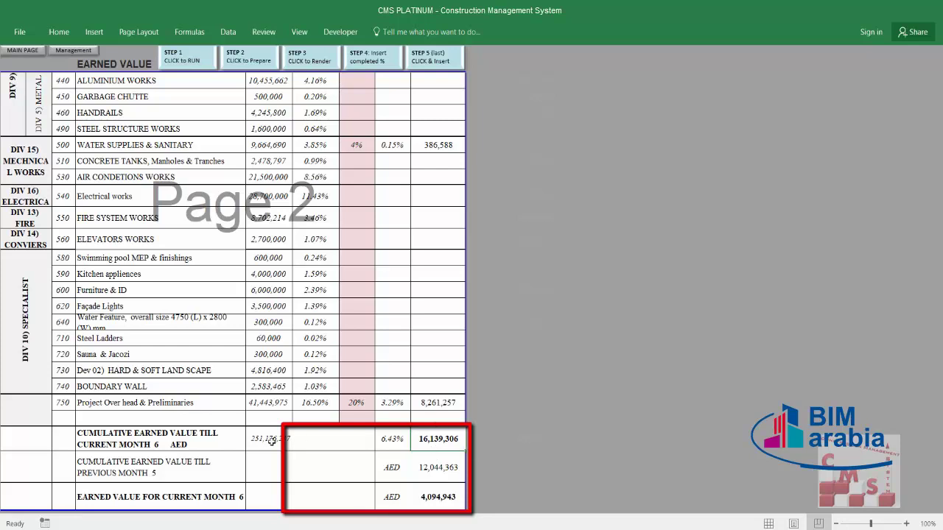
{"action": "left_click", "coordinate": [405, 446]}
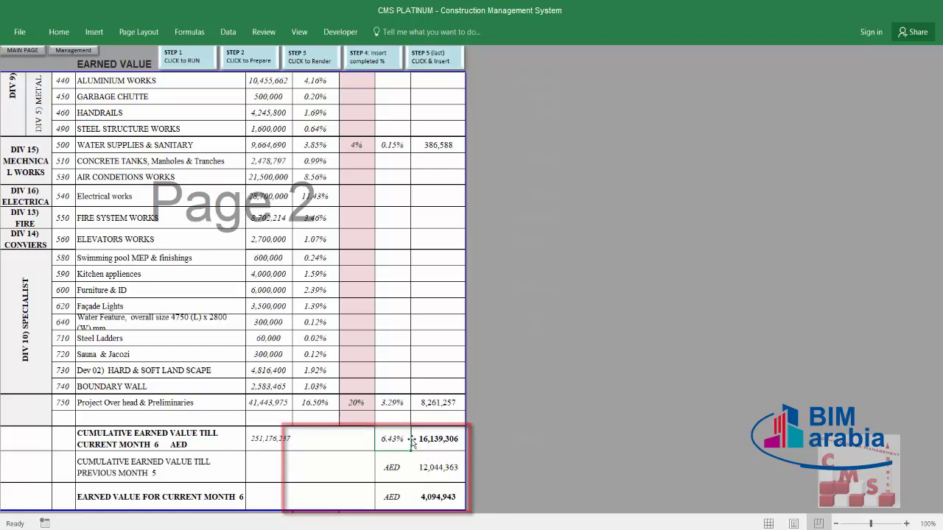
{"action": "left_click", "coordinate": [440, 471]}
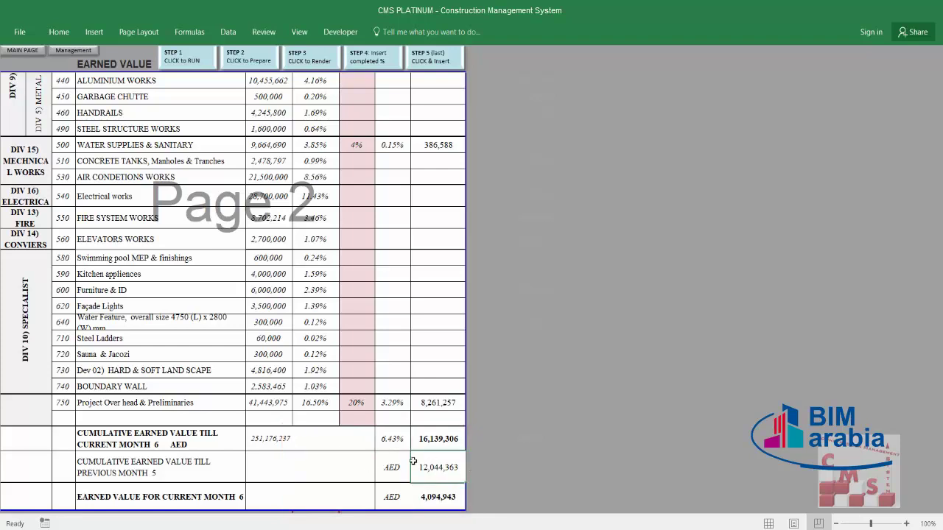
{"action": "left_click", "coordinate": [451, 495]}
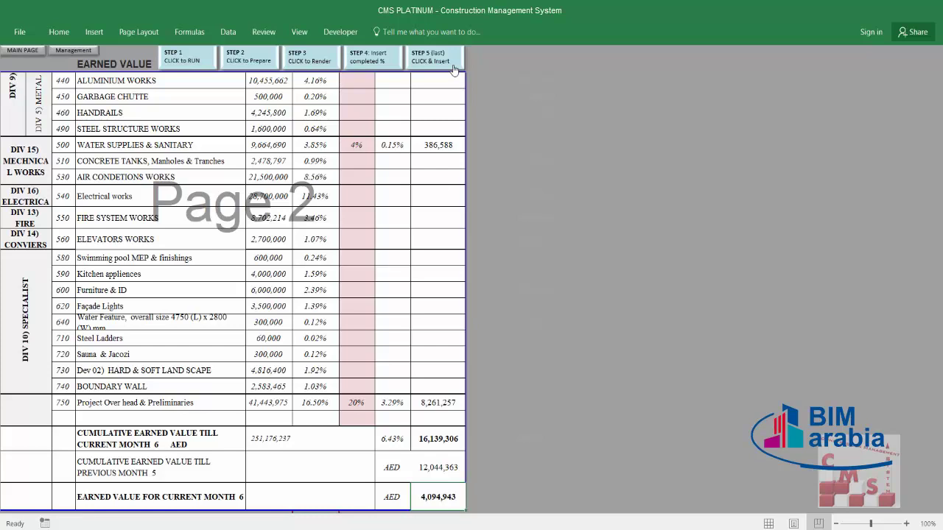
Step: Enter 4,094,943 as the month 6 (28-Jan-20) value in the monthly EV table
{"action": "scroll", "coordinate": [416, 280], "scroll_direction": "down", "scroll_amount": 2}
{"action": "scroll", "coordinate": [424, 365], "scroll_direction": "down", "scroll_amount": 1}
{"action": "mouse_move", "coordinate": [322, 406]}
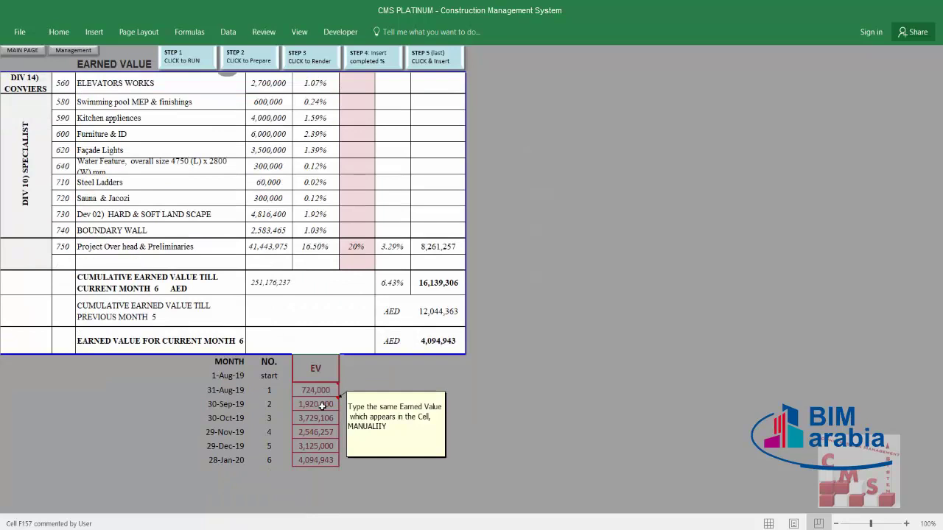
{"action": "left_click", "coordinate": [320, 464]}
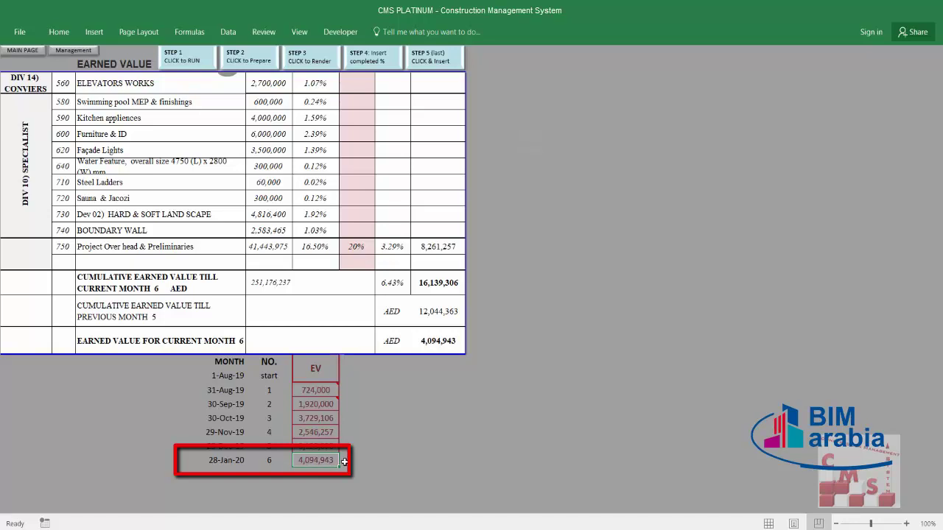
{"action": "type", "text": "4,0"}
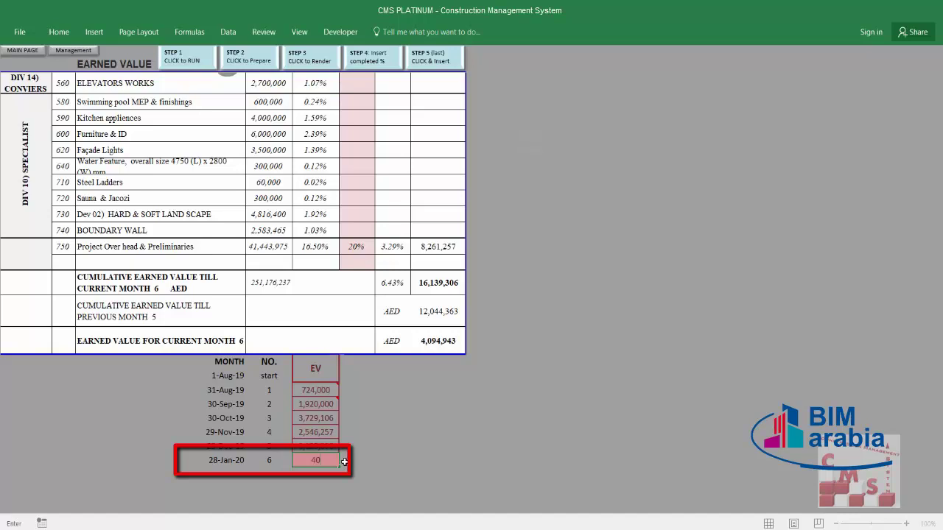
{"action": "type", "text": "94,"}
{"action": "type", "text": "94"}
{"action": "type", "text": "3"}
{"action": "key", "text": "Return"}
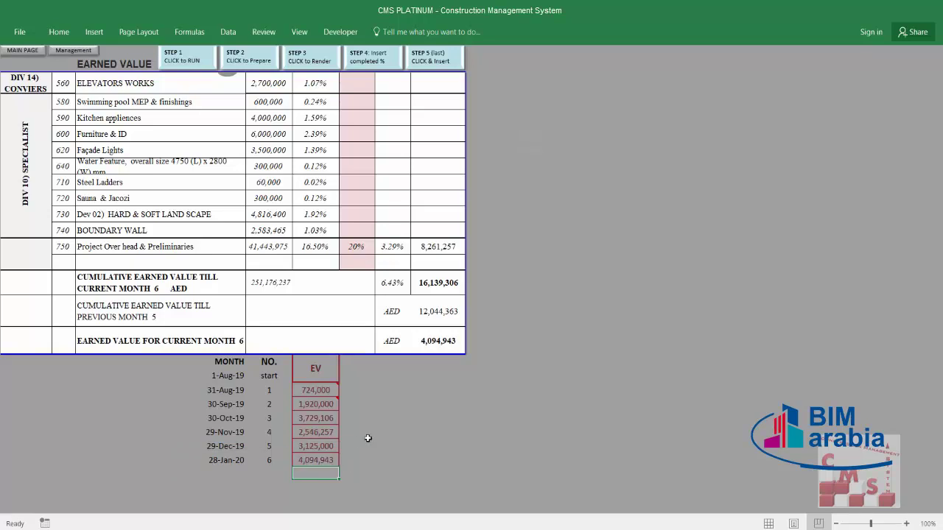
Step: Open the Actual Schedule sheet and select the actual start and finish dates
{"action": "left_click", "coordinate": [65, 50]}
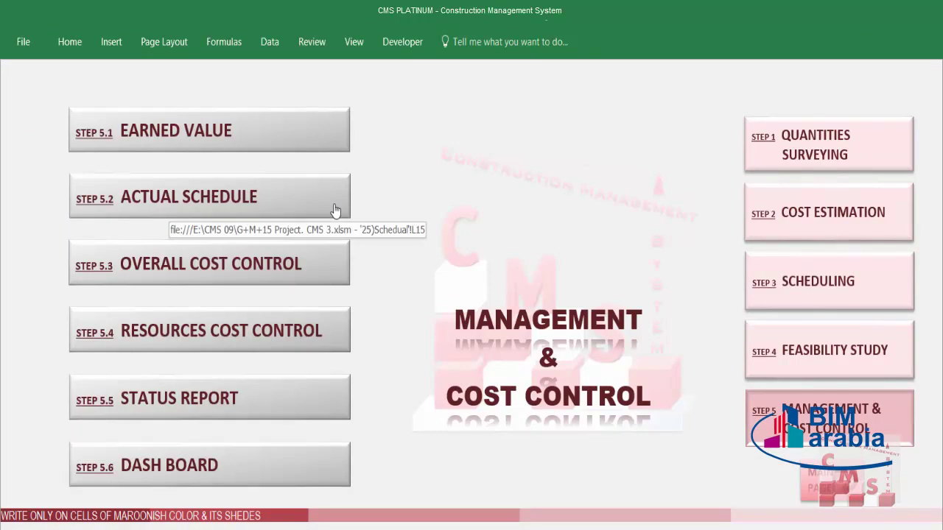
{"action": "left_click", "coordinate": [335, 212]}
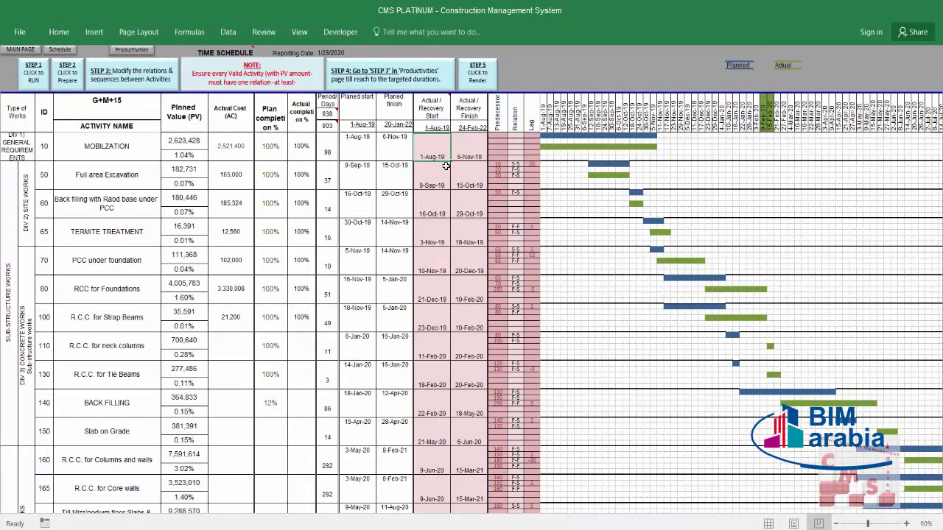
{"action": "left_click_drag", "start_coordinate": [442, 151], "coordinate": [465, 509]}
Step: Recalculate the actual dates and compare RCC for Foundations' 4-Jan-20 planned and 12-Jan-20 recovery finish
{"action": "scroll", "coordinate": [465, 298], "scroll_direction": "up", "scroll_amount": 1}
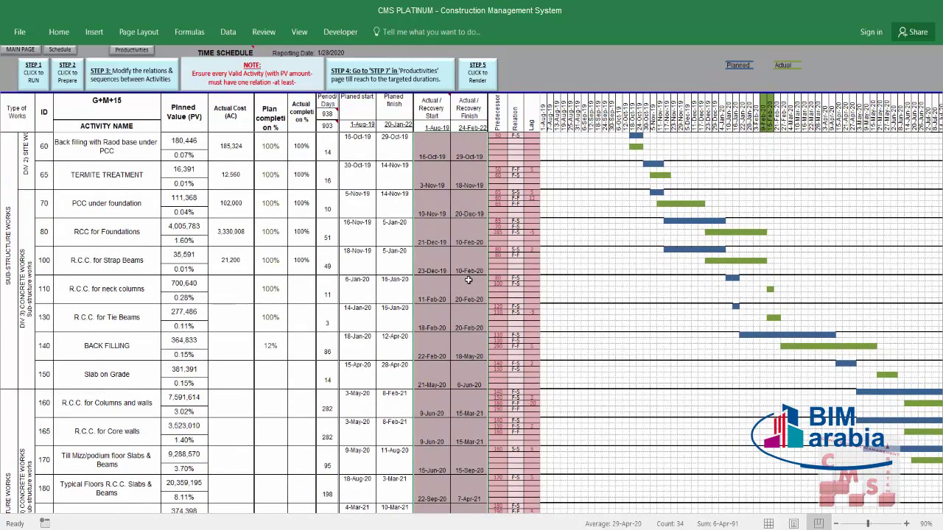
{"action": "left_click", "coordinate": [459, 211]}
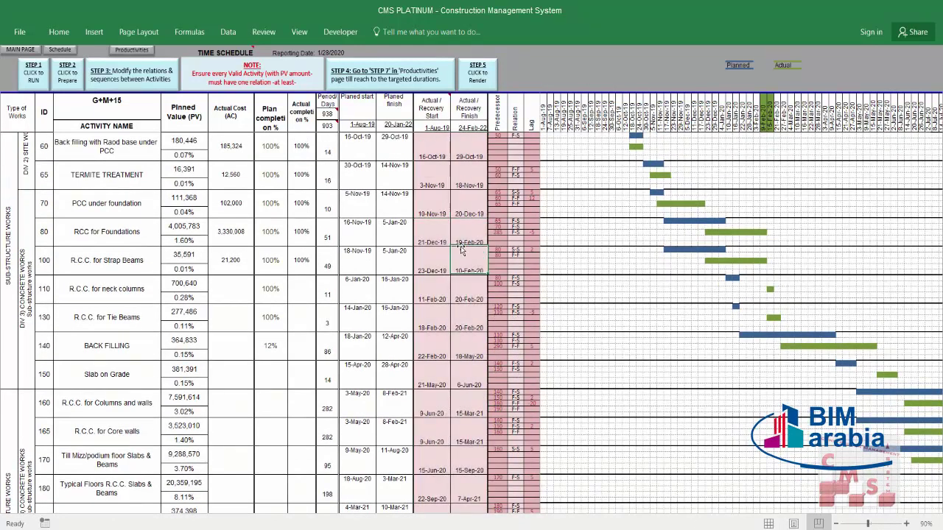
{"action": "left_click", "coordinate": [451, 271]}
{"action": "key", "text": "ctrl+z"}
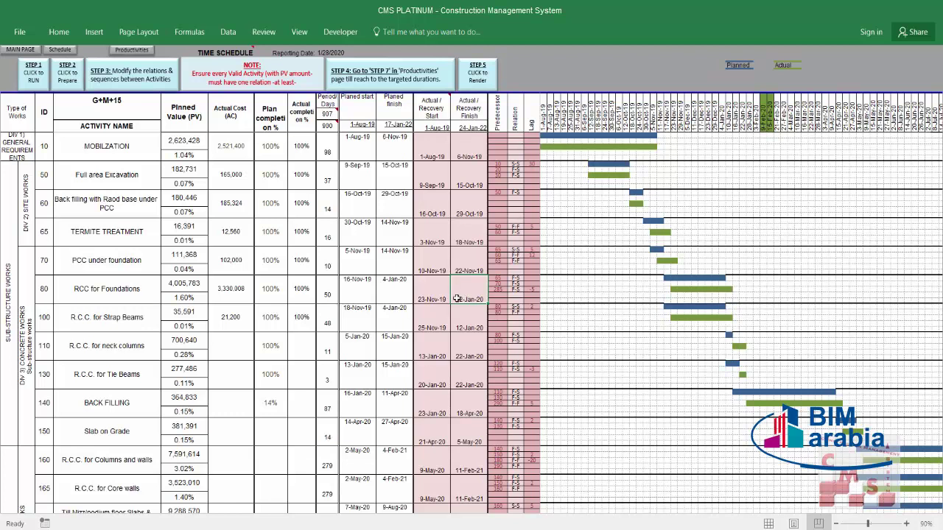
{"action": "left_click", "coordinate": [403, 294]}
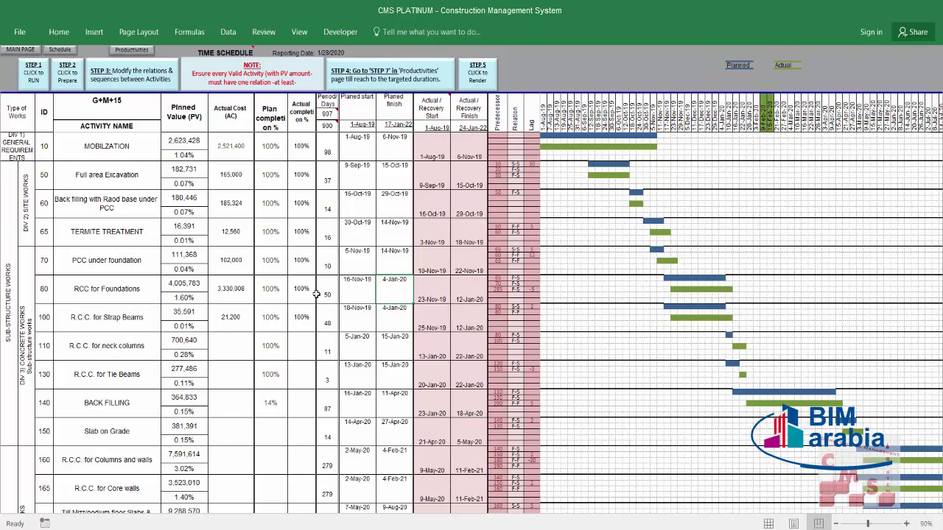
{"action": "left_click", "coordinate": [475, 289]}
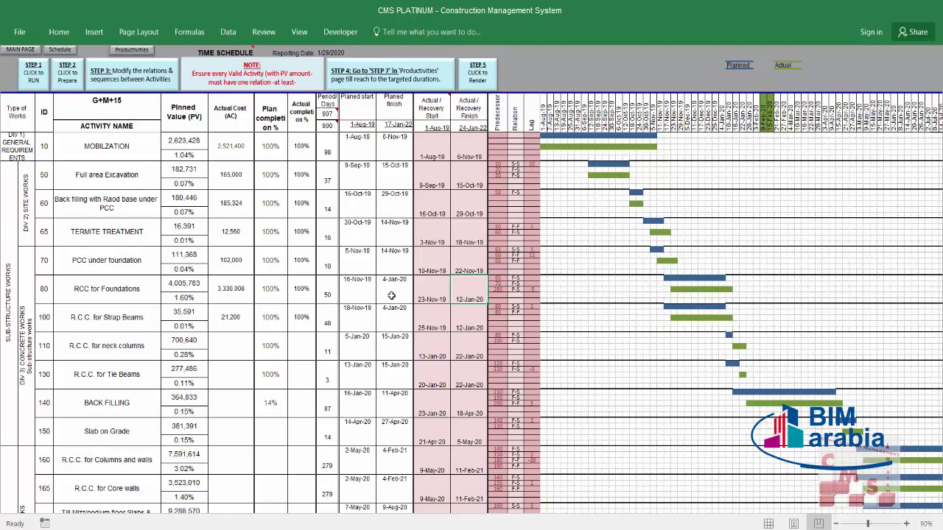
Step: Change RCC for Foundations' recovery finish to 18-Jan-20 and check the 900-day planned duration
{"action": "left_click", "coordinate": [386, 296]}
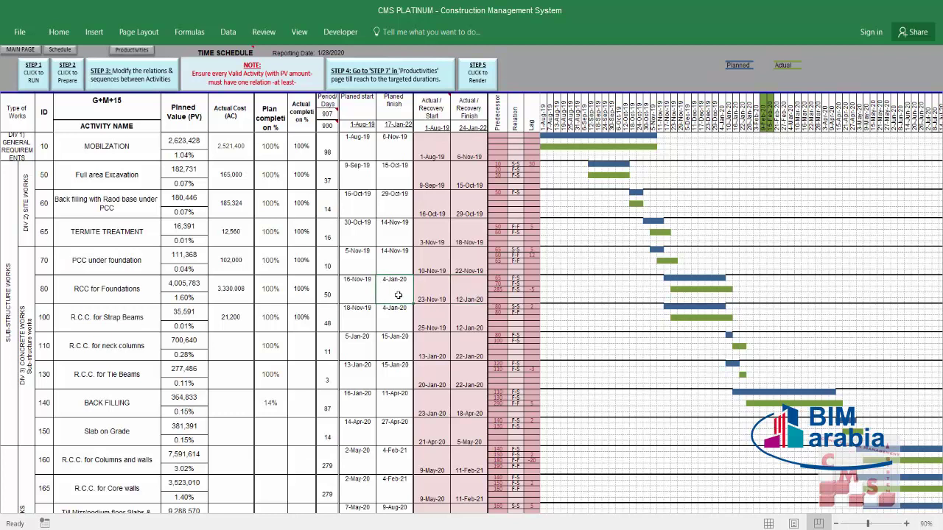
{"action": "left_click", "coordinate": [466, 297]}
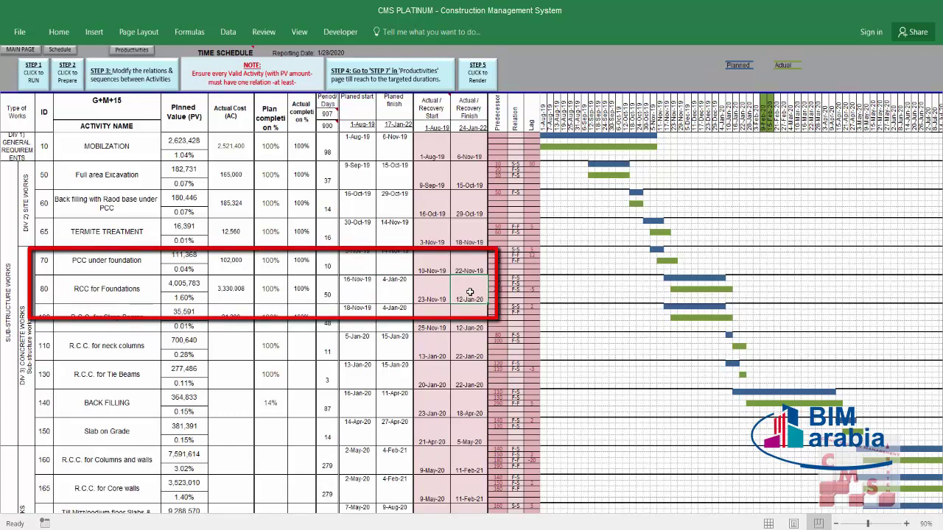
{"action": "type", "text": "1"}
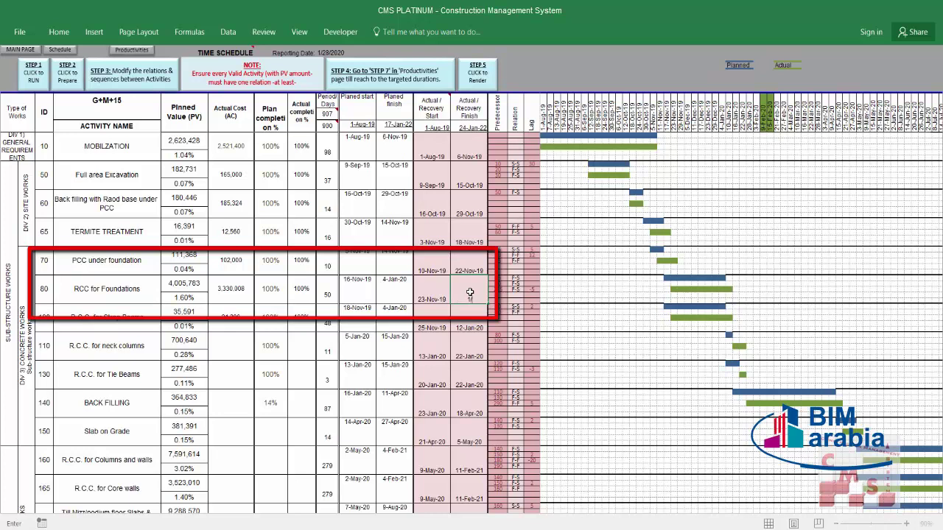
{"action": "type", "text": "/18"}
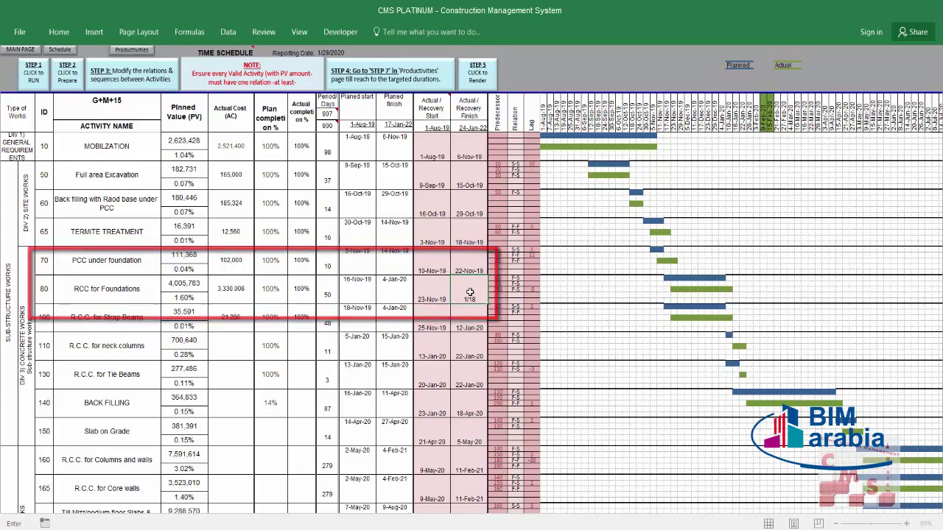
{"action": "type", "text": "20"}
{"action": "key", "text": "Return"}
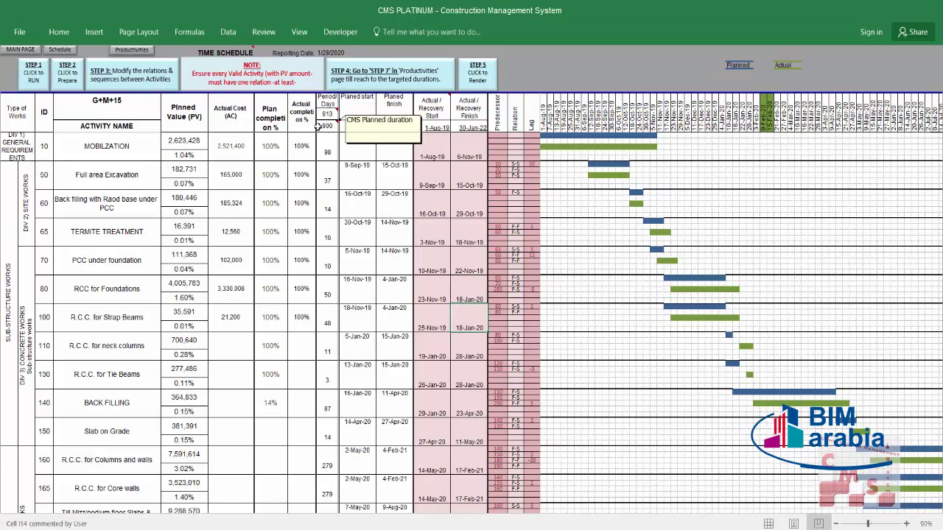
{"action": "left_click", "coordinate": [324, 125]}
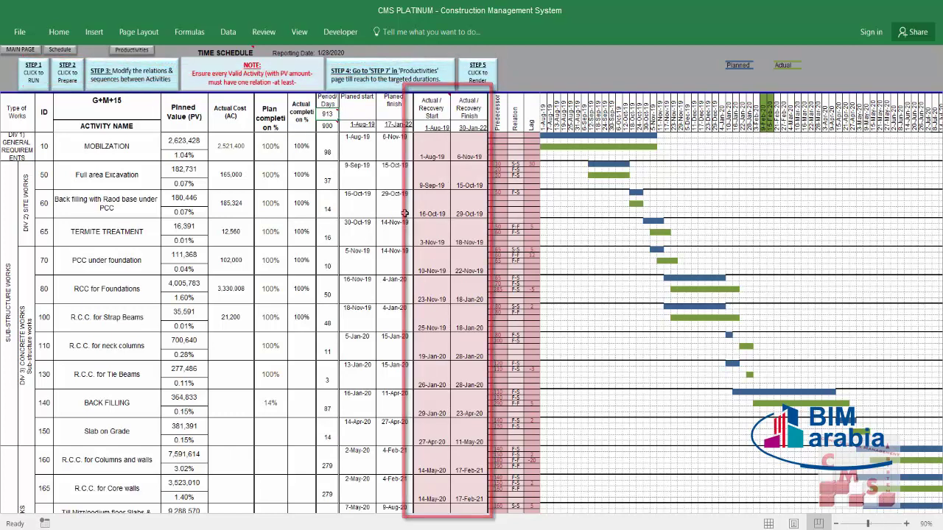
Step: Go from the CMS main page through Management & Cost Control to Overall Cost Control
{"action": "left_click", "coordinate": [19, 50]}
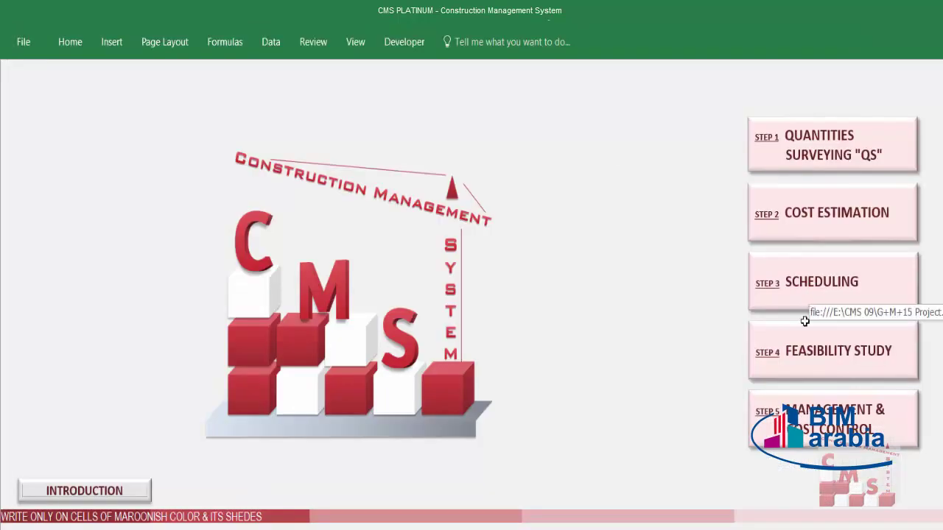
{"action": "left_click", "coordinate": [782, 440]}
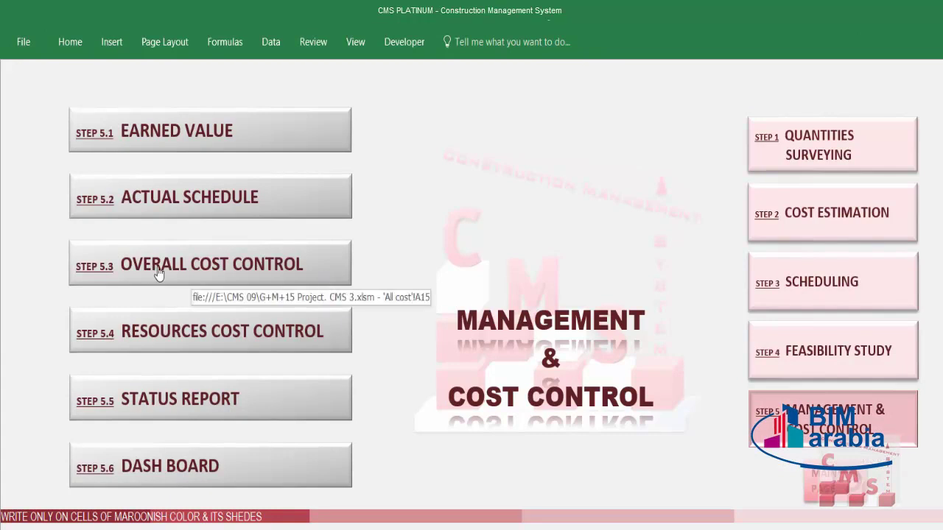
{"action": "left_click", "coordinate": [197, 270]}
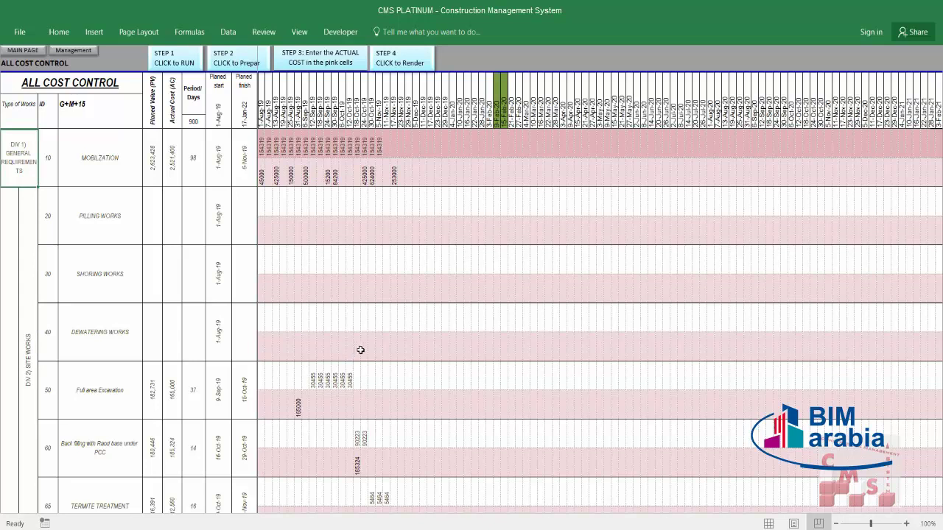
Step: Record weekly actual costs 514000 and 3014257 for RCC for Foundations in row 80
{"action": "left_click_drag", "start_coordinate": [452, 114], "coordinate": [483, 118]}
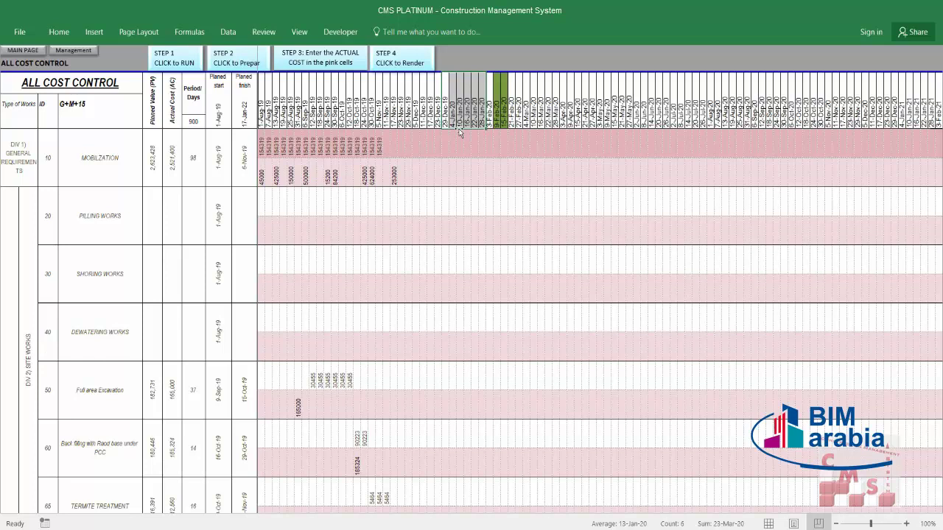
{"action": "scroll", "coordinate": [454, 143], "scroll_direction": "down", "scroll_amount": 2}
{"action": "scroll", "coordinate": [455, 143], "scroll_direction": "down", "scroll_amount": 2}
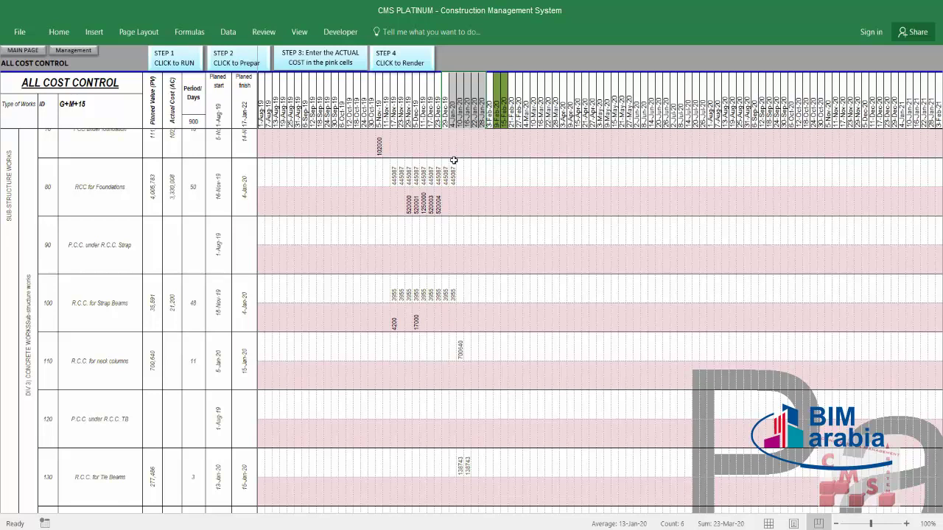
{"action": "left_click", "coordinate": [449, 204]}
{"action": "type", "text": "514000"}
{"action": "key", "text": "Right"}
{"action": "type", "text": "3014257"}
{"action": "key", "text": "Return"}
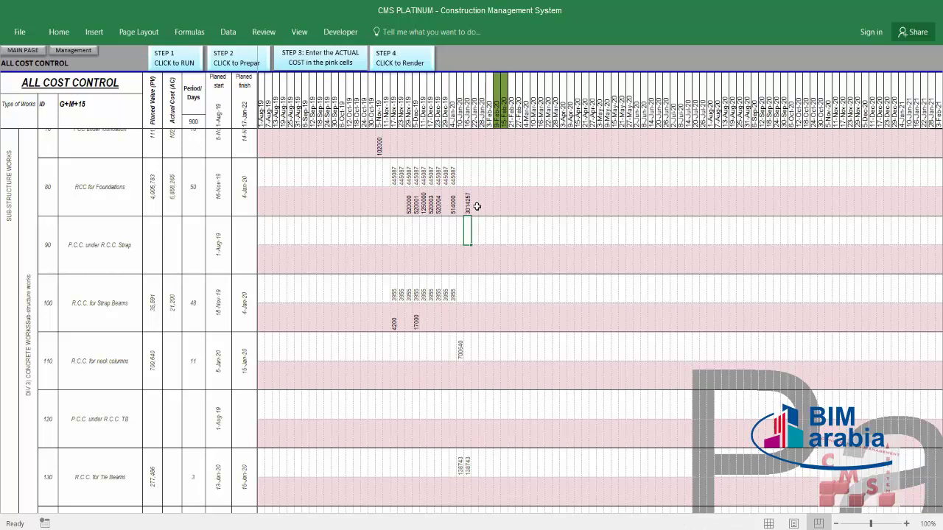
{"action": "left_click", "coordinate": [469, 208]}
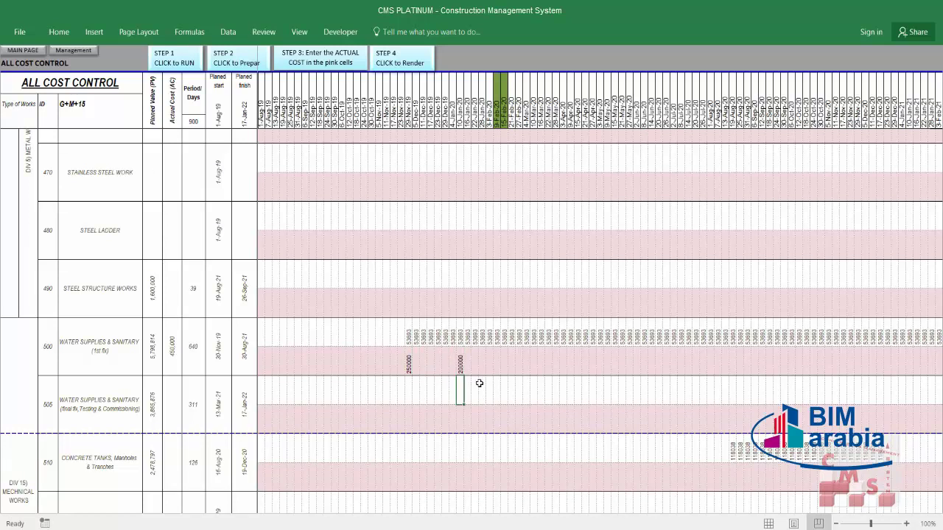
Step: Extend the overhead's weekly cost series in row 750 from 256024 through 256029
{"action": "scroll", "coordinate": [475, 391], "scroll_direction": "down", "scroll_amount": 15}
{"action": "scroll", "coordinate": [469, 403], "scroll_direction": "down", "scroll_amount": 3}
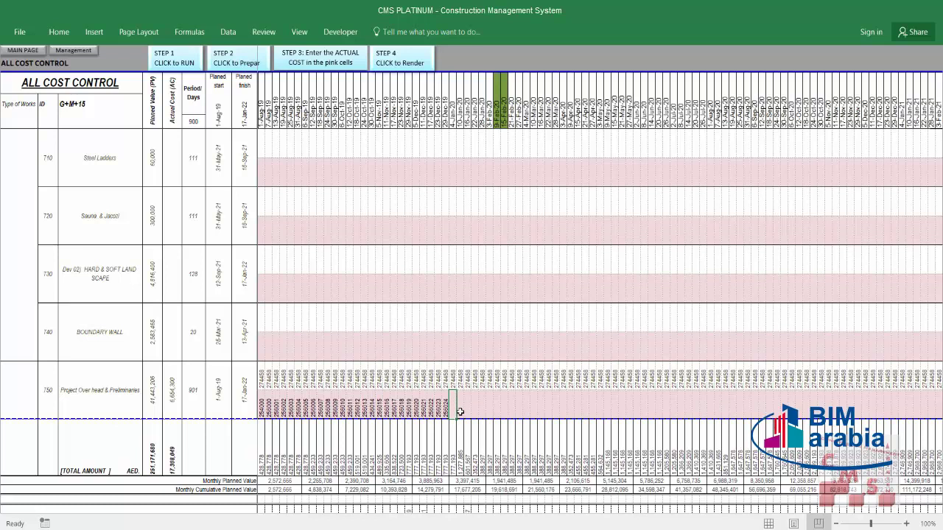
{"action": "left_click", "coordinate": [446, 412]}
{"action": "mouse_move", "coordinate": [449, 416]}
{"action": "left_mouse_down"}
{"action": "mouse_move", "coordinate": [486, 415]}
{"action": "mouse_move", "coordinate": [481, 407]}
{"action": "left_mouse_up"}
{"action": "scroll", "coordinate": [481, 408], "scroll_direction": "down", "scroll_amount": 2}
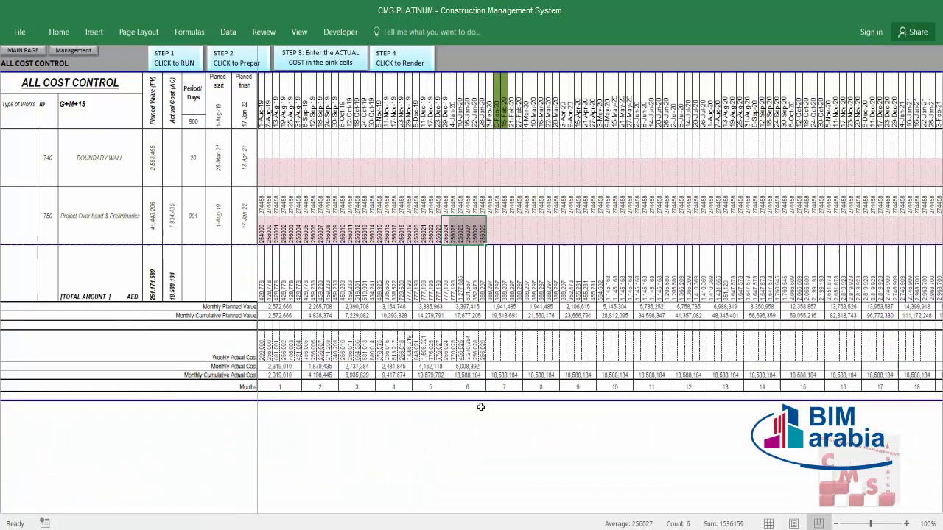
{"action": "scroll", "coordinate": [467, 273], "scroll_direction": "up", "scroll_amount": 1}
{"action": "scroll", "coordinate": [469, 281], "scroll_direction": "up", "scroll_amount": 2}
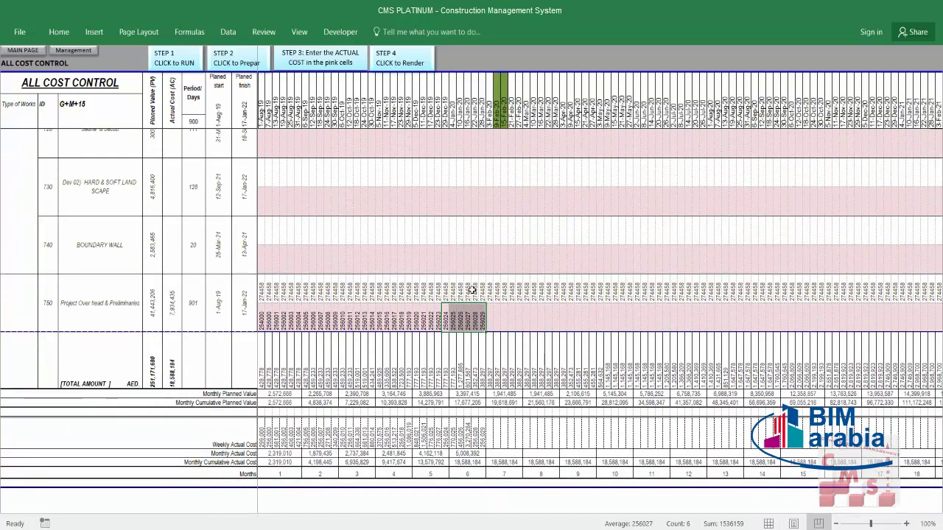
Step: Return to the Management menu and open the STEP 5.5 Project Status Report sheet
{"action": "left_click", "coordinate": [74, 50]}
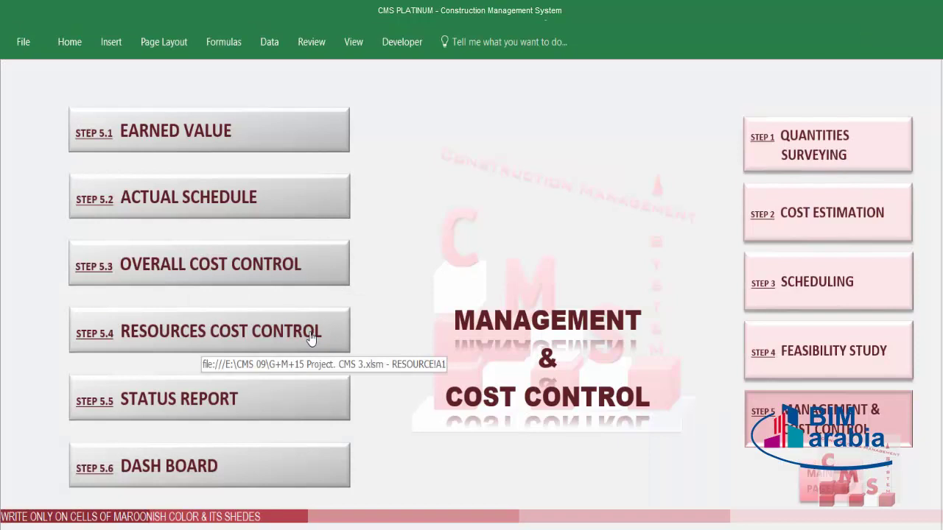
{"action": "left_click", "coordinate": [257, 406]}
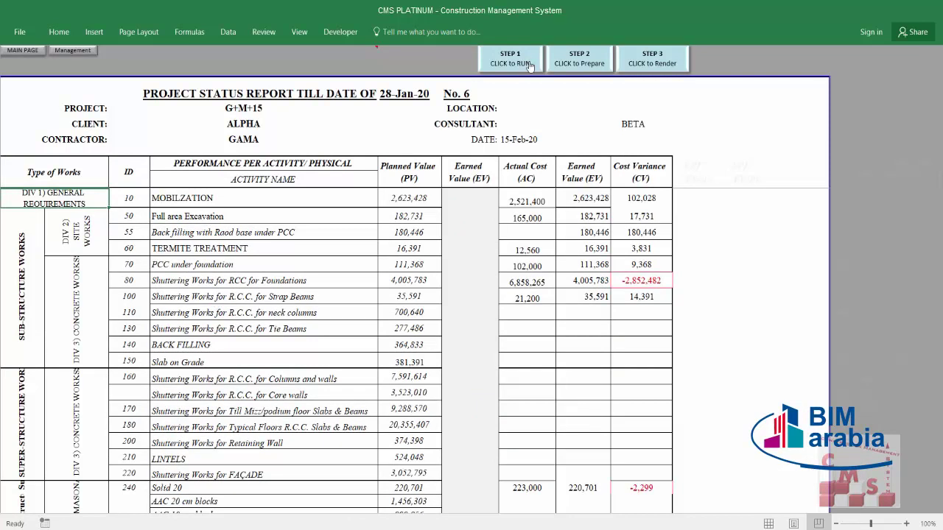
Step: Run, prepare and render Project Status Report No. 6, acknowledging each confirmation message
{"action": "left_click", "coordinate": [529, 65]}
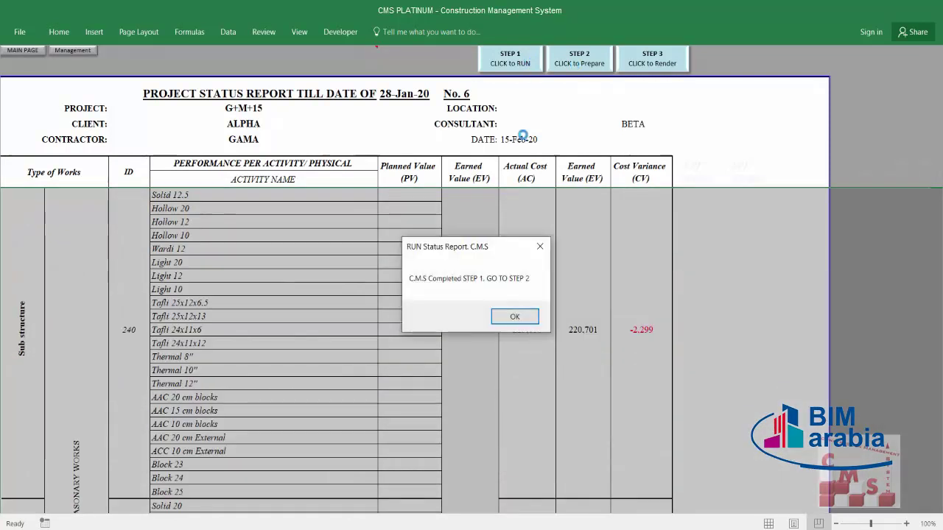
{"action": "left_click", "coordinate": [535, 312]}
{"action": "left_click", "coordinate": [600, 62]}
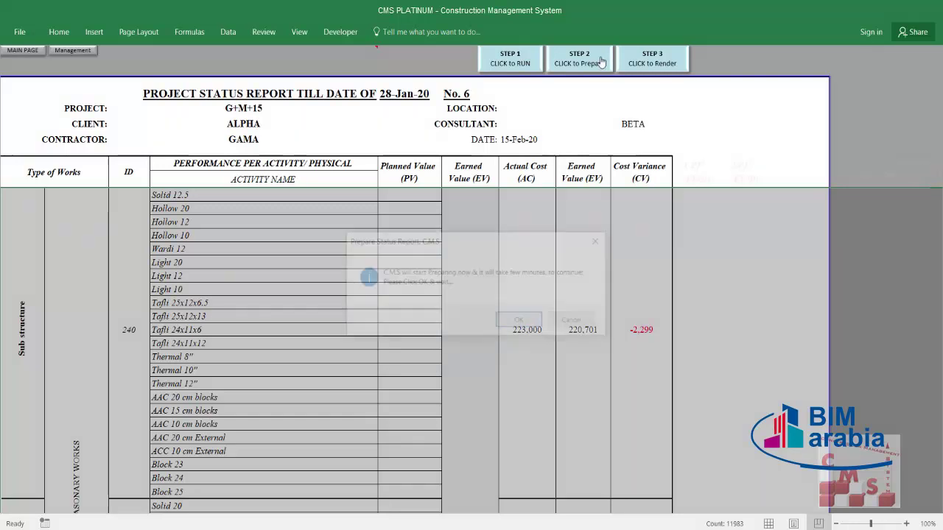
{"action": "left_click", "coordinate": [516, 318]}
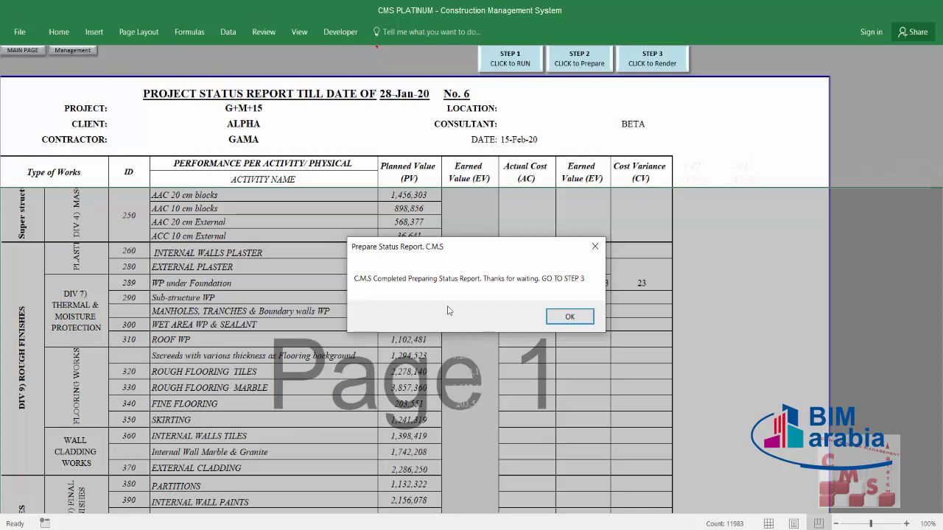
{"action": "left_click", "coordinate": [582, 321]}
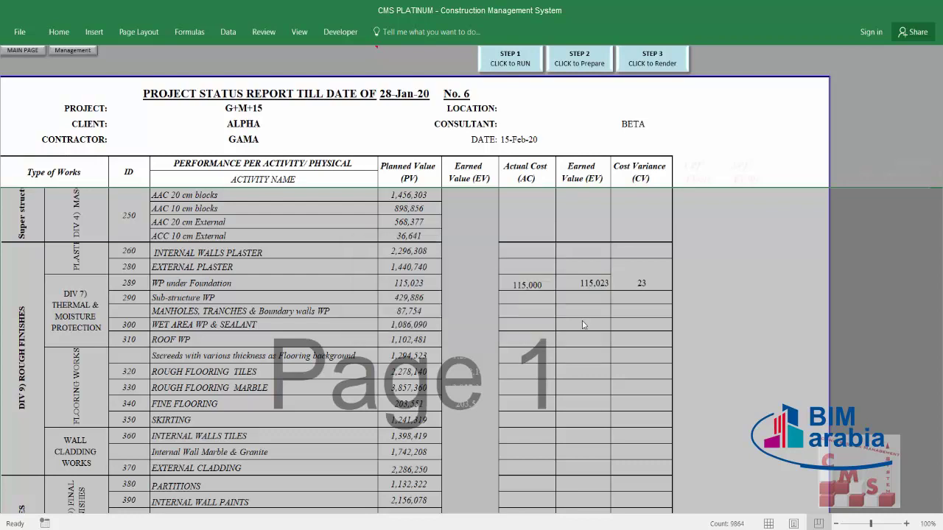
{"action": "left_click", "coordinate": [652, 60]}
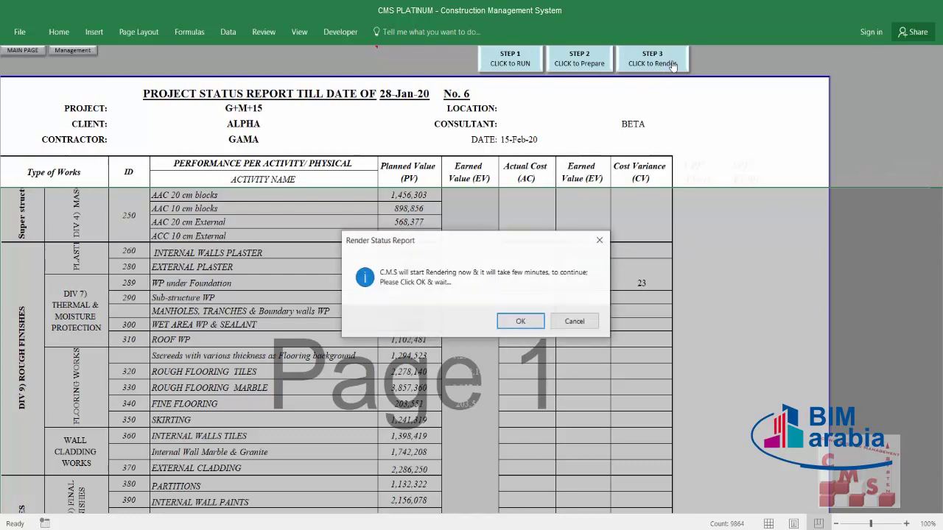
{"action": "left_click", "coordinate": [520, 322]}
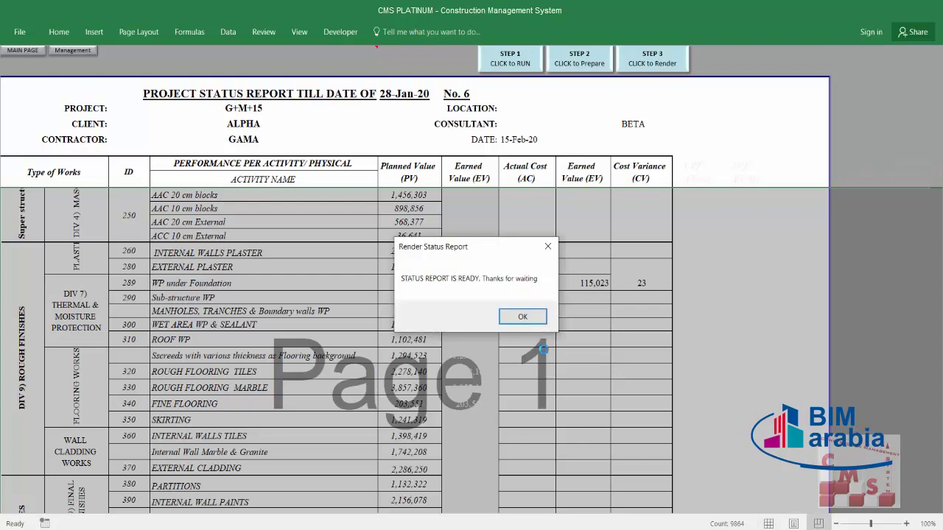
{"action": "left_click", "coordinate": [522, 316]}
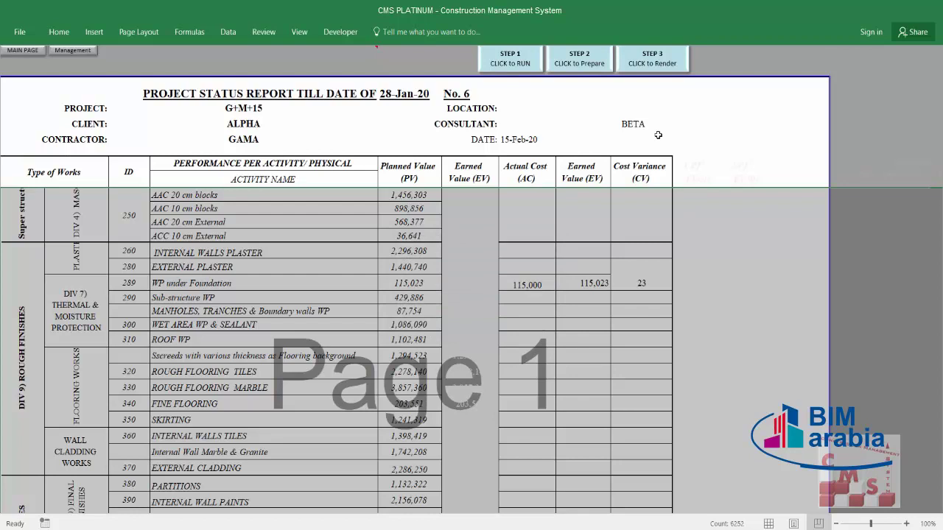
Step: Check the activity rows, including Strap Beams' 35,591 planned value and 21,200 actual cost
{"action": "left_click", "coordinate": [606, 133]}
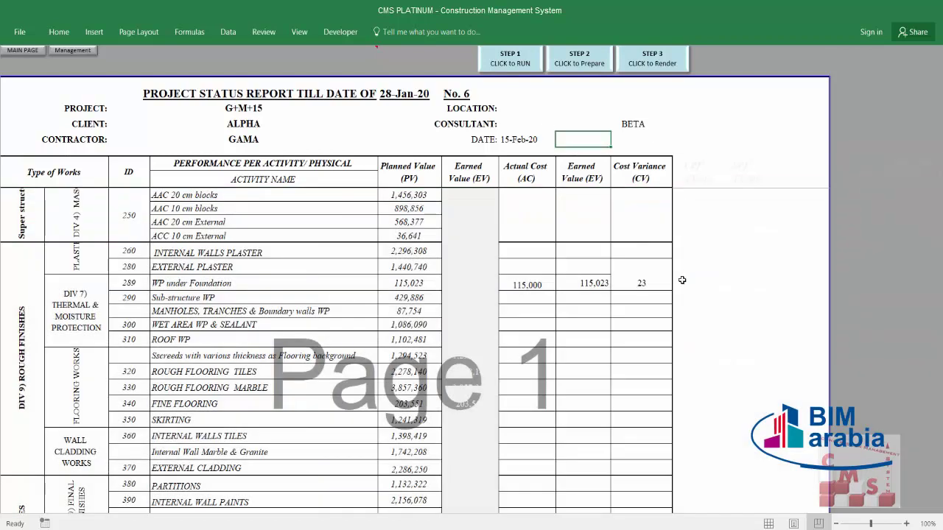
{"action": "scroll", "coordinate": [646, 287], "scroll_direction": "up", "scroll_amount": 4}
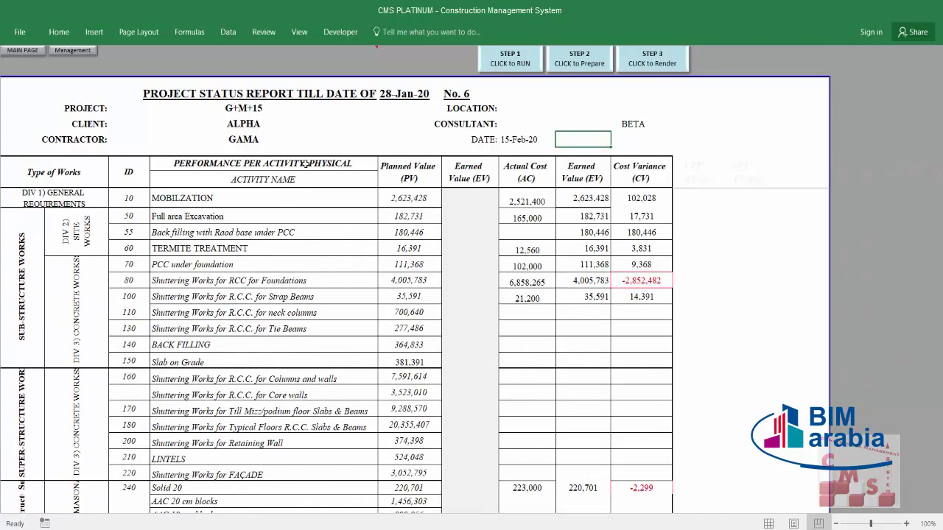
{"action": "left_click", "coordinate": [297, 200]}
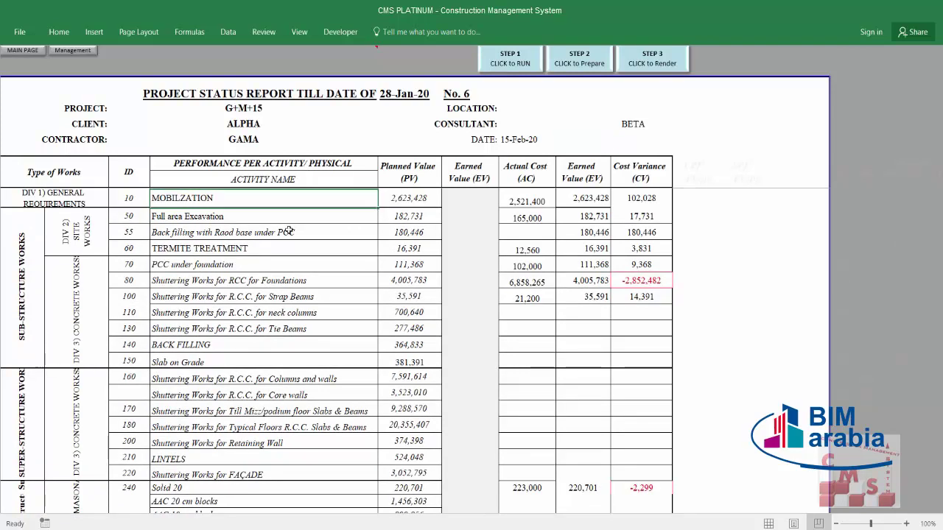
{"action": "left_click", "coordinate": [295, 266]}
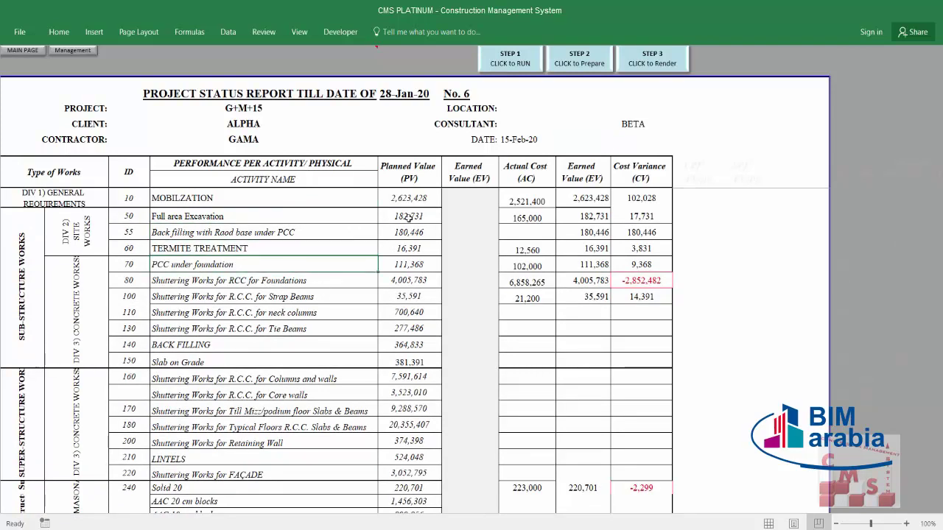
{"action": "left_click", "coordinate": [402, 293]}
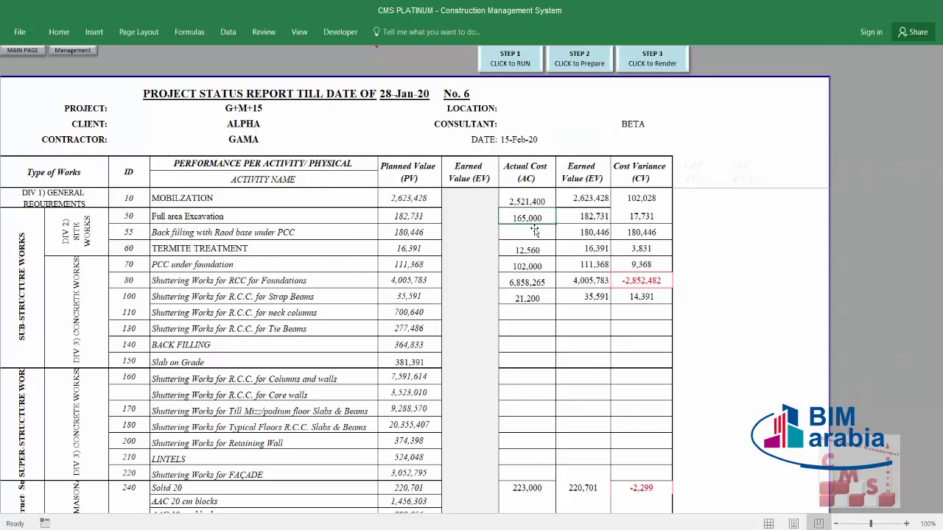
{"action": "left_click", "coordinate": [525, 293]}
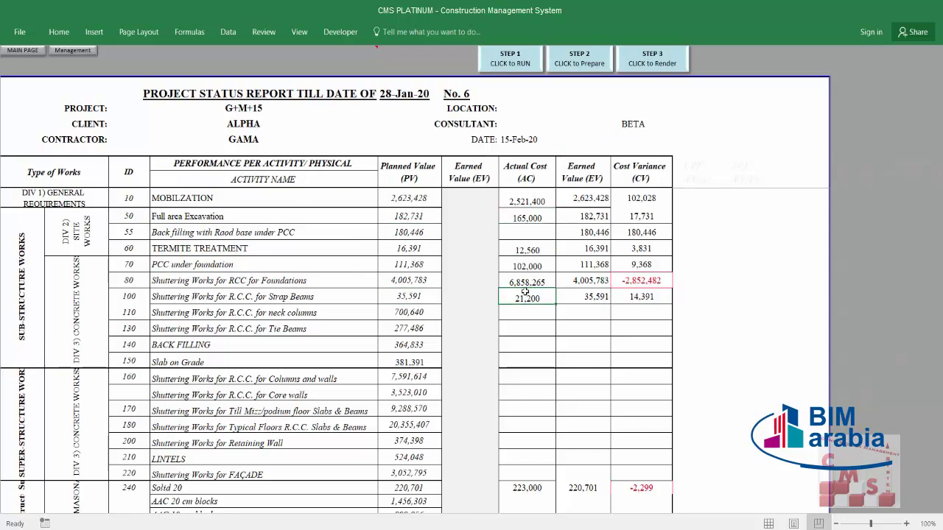
Step: Total the Earned Value and Cost Variance columns, confirming variances 180,446 and -23,657
{"action": "left_click_drag", "start_coordinate": [582, 199], "coordinate": [586, 283]}
{"action": "left_click_drag", "start_coordinate": [653, 198], "coordinate": [644, 291]}
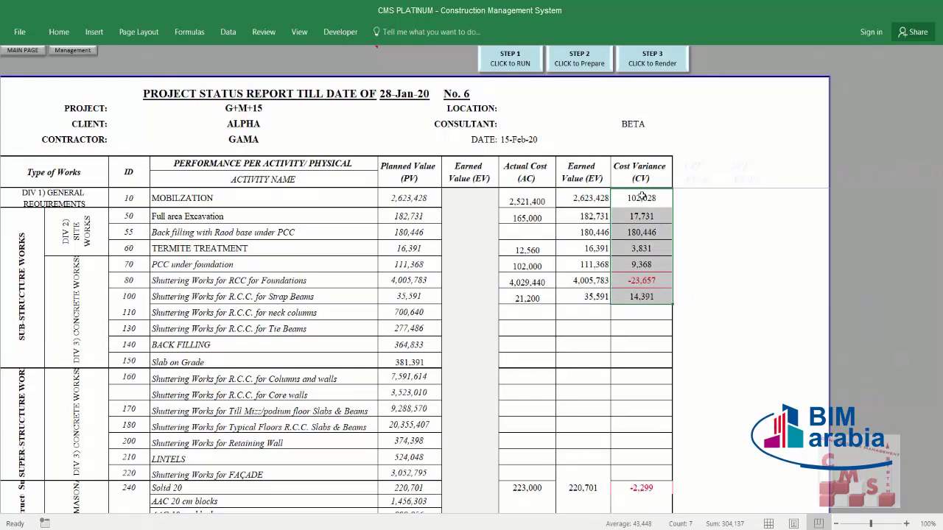
{"action": "left_click", "coordinate": [641, 232]}
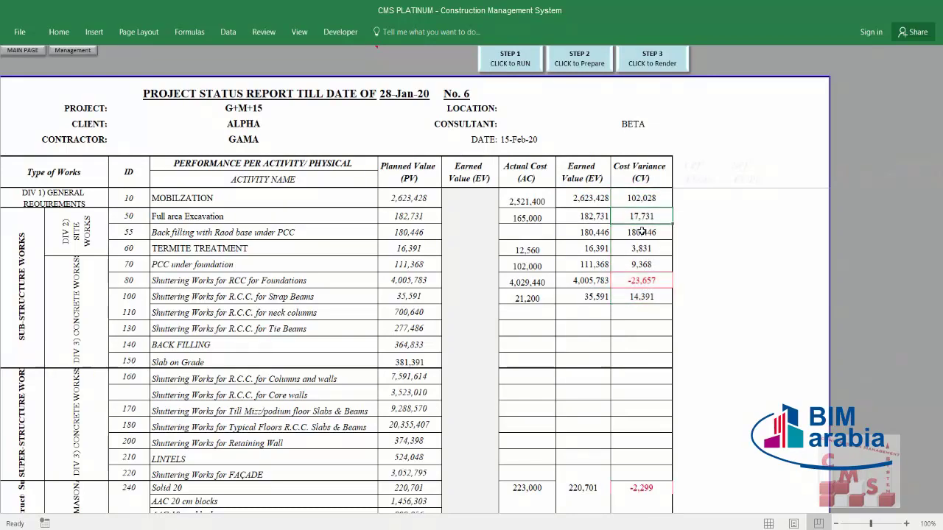
{"action": "left_click", "coordinate": [659, 282]}
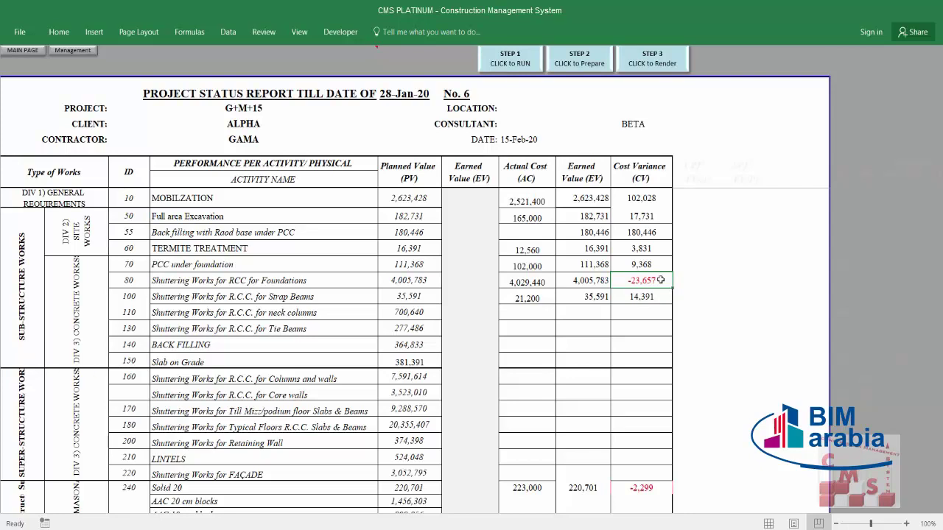
Step: Scroll to the Monthly Performance table, showing month 6 (28-Jan-2020) at CPI 1.02 and SPI 0.91
{"action": "scroll", "coordinate": [642, 296], "scroll_direction": "down", "scroll_amount": 5}
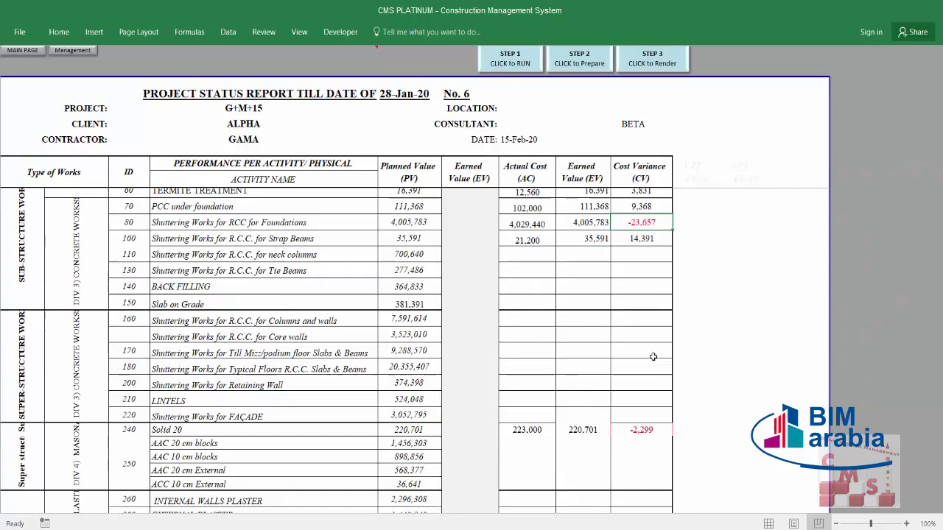
{"action": "scroll", "coordinate": [653, 356], "scroll_direction": "down", "scroll_amount": 2}
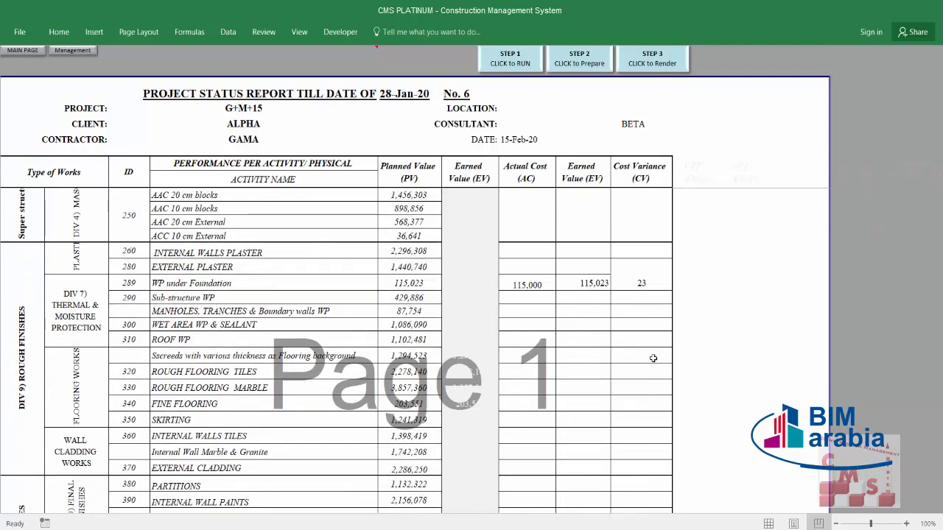
{"action": "scroll", "coordinate": [653, 357], "scroll_direction": "down", "scroll_amount": 6}
{"action": "scroll", "coordinate": [653, 360], "scroll_direction": "down", "scroll_amount": 3}
{"action": "scroll", "coordinate": [652, 359], "scroll_direction": "down", "scroll_amount": 3}
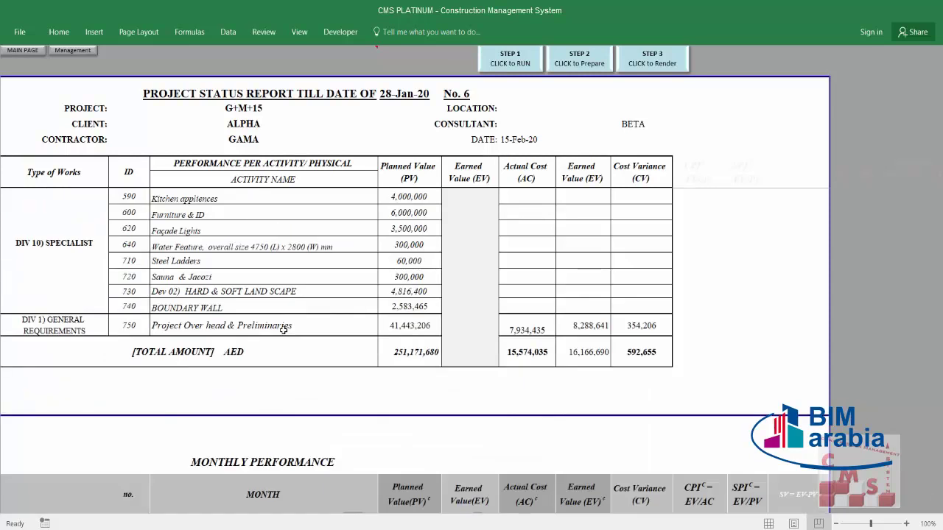
{"action": "scroll", "coordinate": [283, 330], "scroll_direction": "down", "scroll_amount": 3}
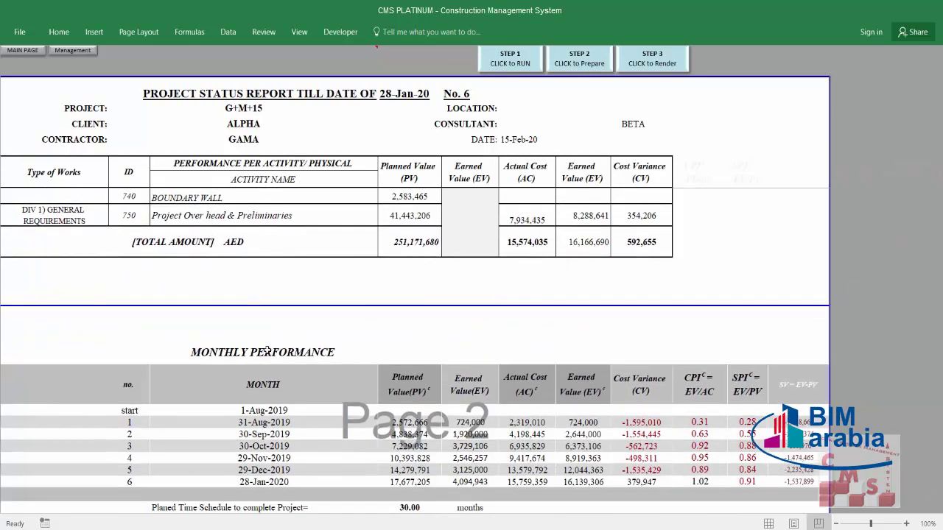
{"action": "scroll", "coordinate": [367, 358], "scroll_direction": "down", "scroll_amount": 2}
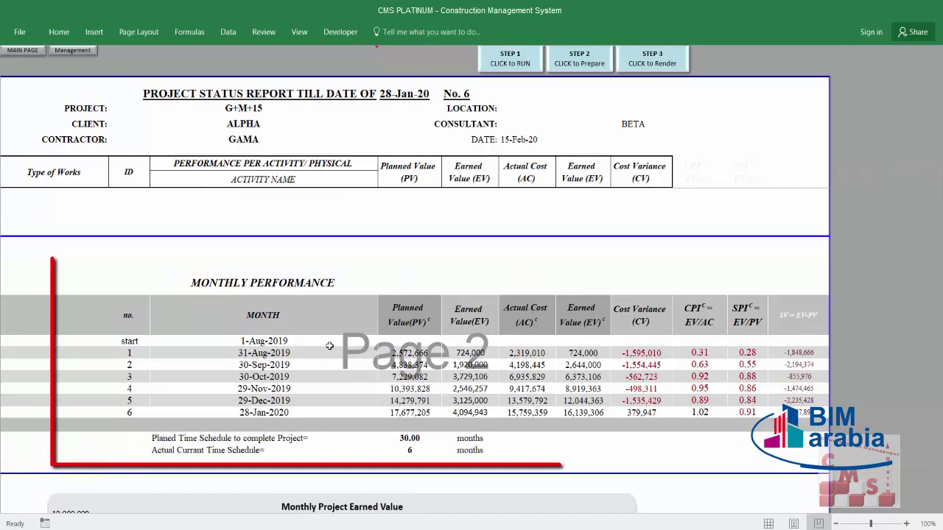
{"action": "left_click", "coordinate": [306, 340]}
{"action": "left_click", "coordinate": [298, 412]}
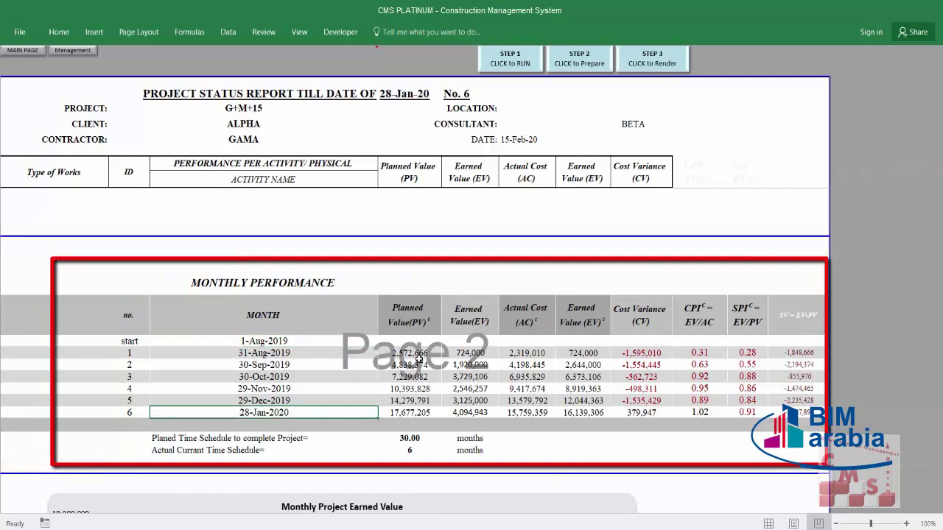
{"action": "left_click", "coordinate": [411, 354]}
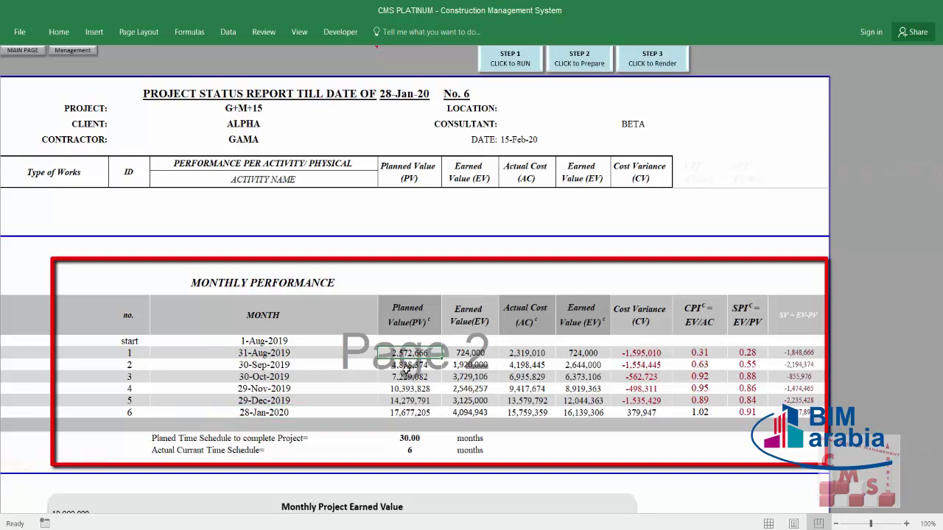
{"action": "left_click", "coordinate": [418, 414]}
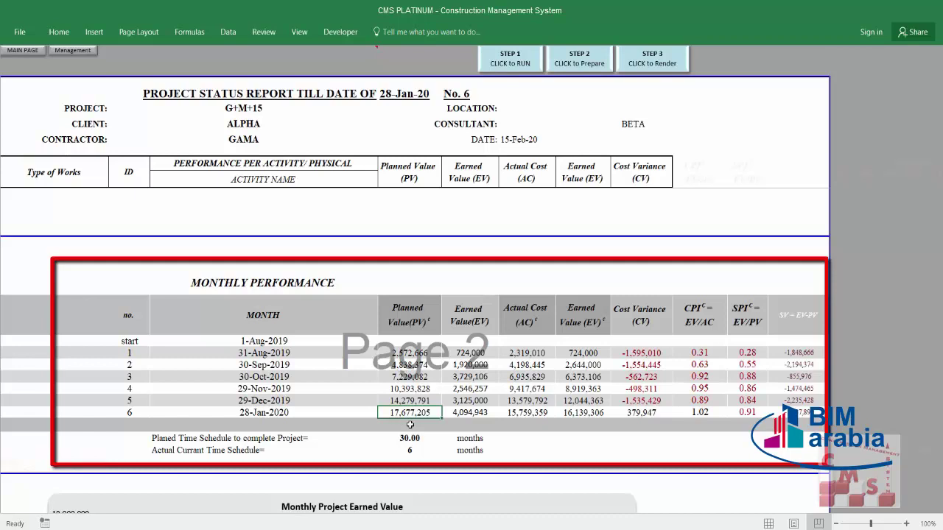
{"action": "left_click", "coordinate": [515, 415]}
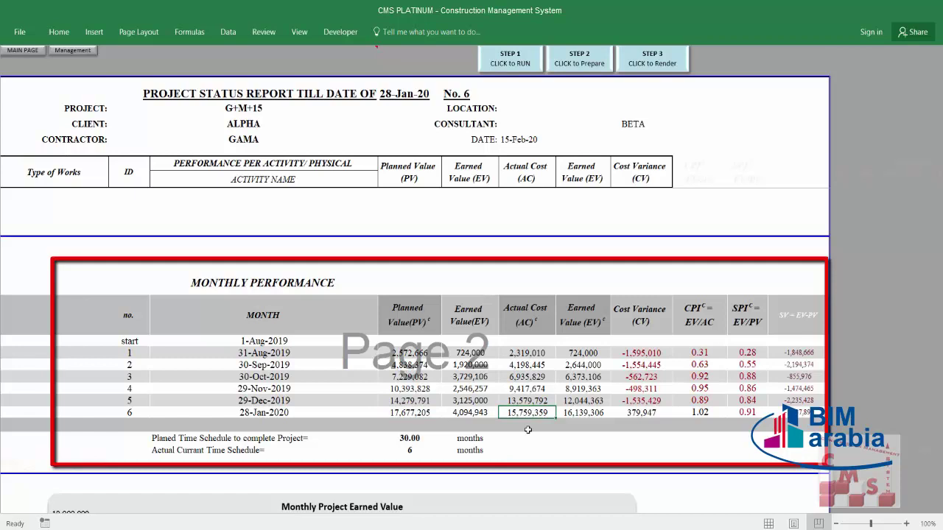
{"action": "left_click", "coordinate": [588, 333]}
{"action": "left_click", "coordinate": [587, 414]}
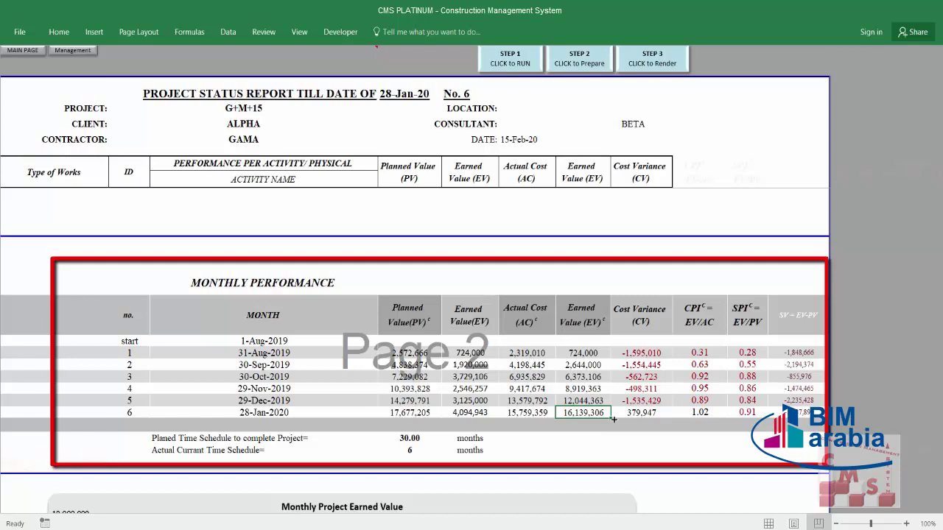
{"action": "left_click_drag", "start_coordinate": [653, 353], "coordinate": [648, 413]}
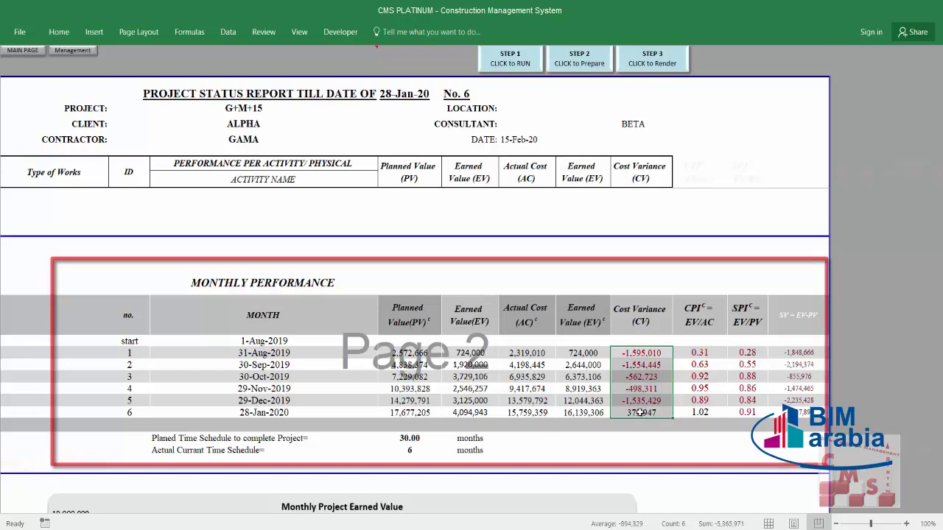
{"action": "left_click", "coordinate": [701, 322]}
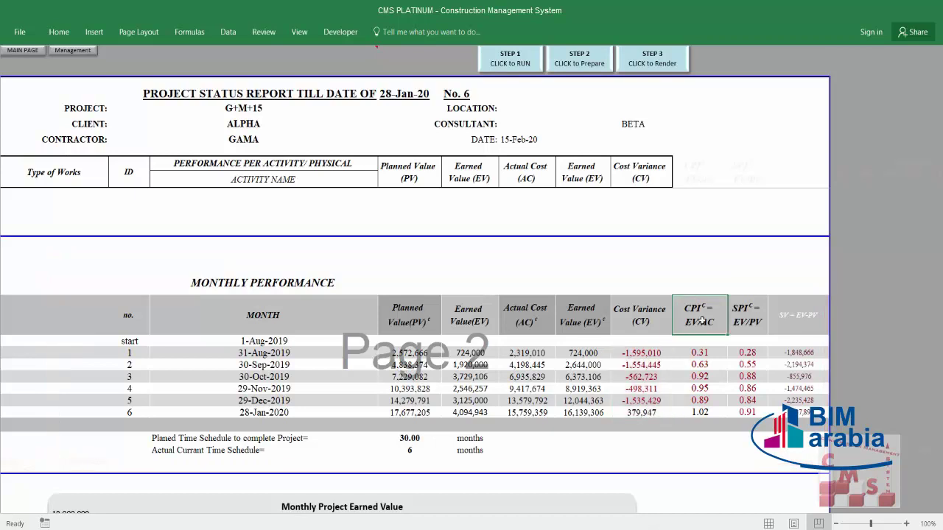
{"action": "left_click_drag", "start_coordinate": [700, 353], "coordinate": [705, 413]}
{"action": "left_click", "coordinate": [743, 318]}
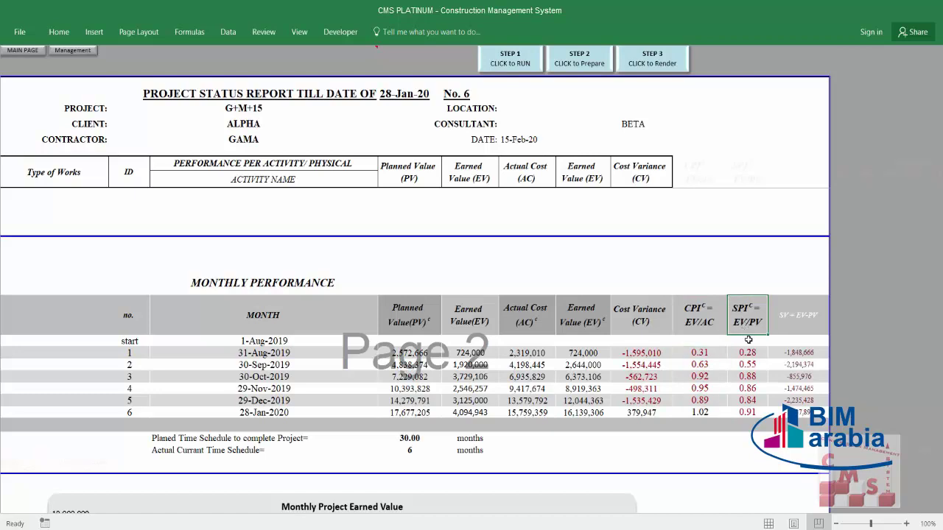
{"action": "left_click_drag", "start_coordinate": [747, 352], "coordinate": [748, 414]}
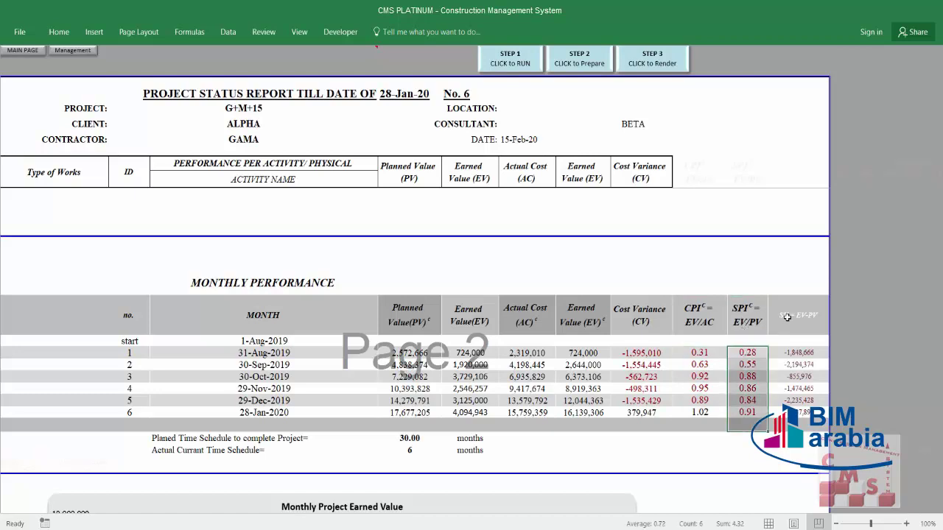
{"action": "left_click", "coordinate": [786, 319]}
{"action": "left_click_drag", "start_coordinate": [796, 353], "coordinate": [796, 414]}
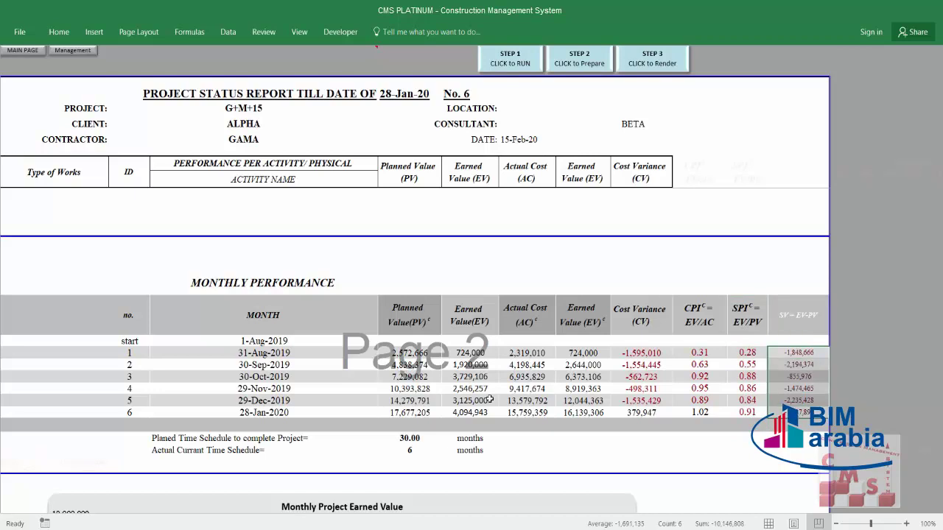
{"action": "scroll", "coordinate": [487, 400], "scroll_direction": "down", "scroll_amount": 6}
Step: Highlight the chart's Earned Value bars, then reach the summary showing the 30-Jan-2022 forecasted finish
{"action": "scroll", "coordinate": [487, 400], "scroll_direction": "down", "scroll_amount": 2}
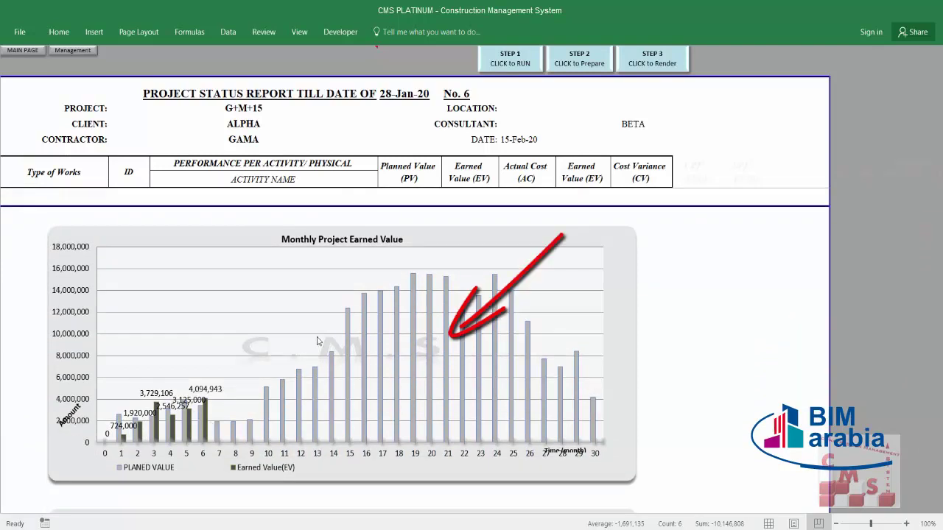
{"action": "left_click", "coordinate": [154, 400]}
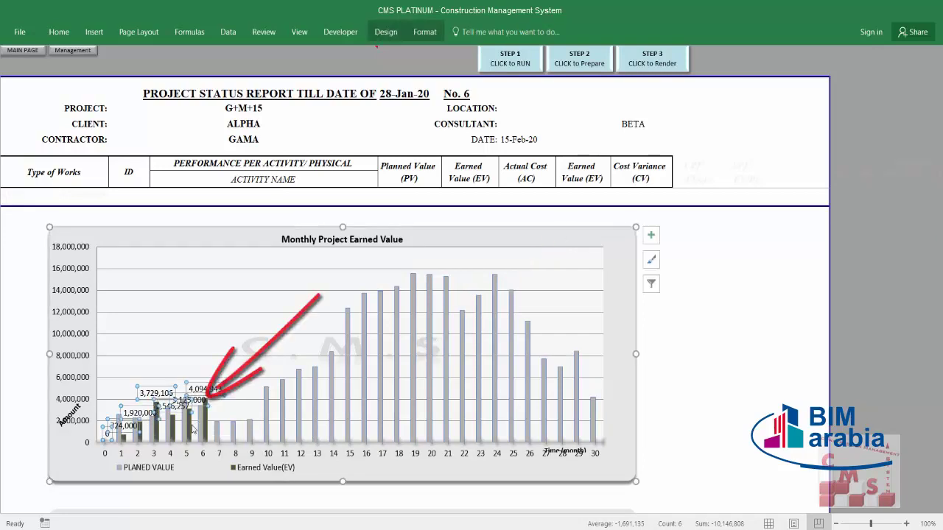
{"action": "scroll", "coordinate": [143, 404], "scroll_direction": "down", "scroll_amount": 5}
{"action": "scroll", "coordinate": [144, 404], "scroll_direction": "down", "scroll_amount": 2}
{"action": "scroll", "coordinate": [143, 404], "scroll_direction": "down", "scroll_amount": 2}
{"action": "scroll", "coordinate": [143, 404], "scroll_direction": "up", "scroll_amount": 2}
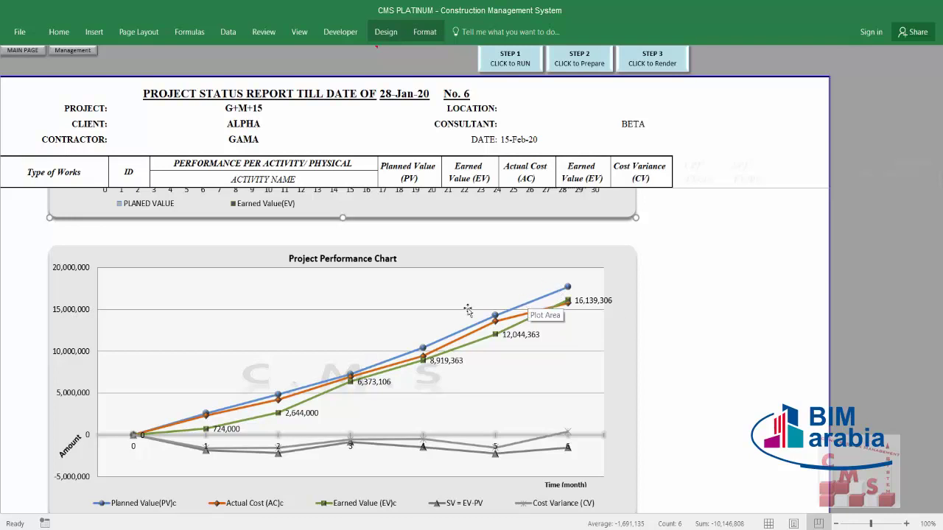
{"action": "mouse_move", "coordinate": [521, 322]}
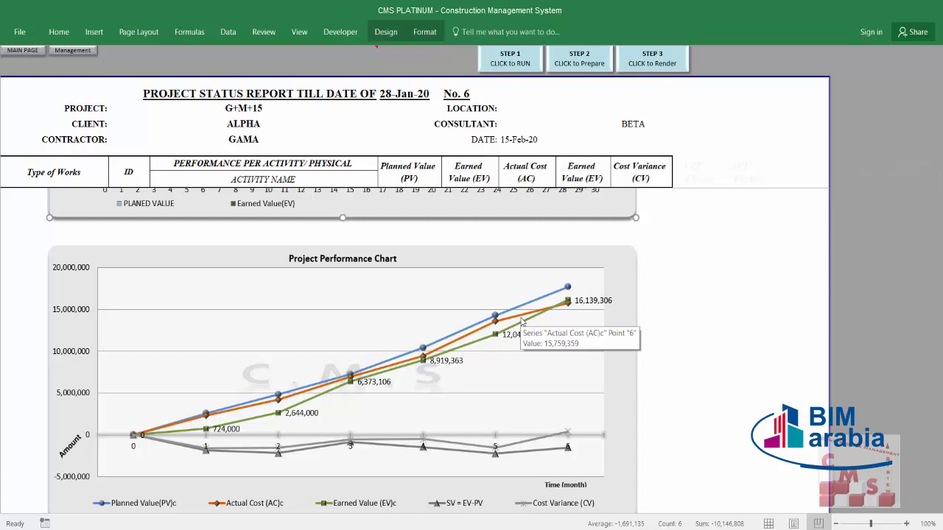
{"action": "scroll", "coordinate": [449, 360], "scroll_direction": "down", "scroll_amount": 5}
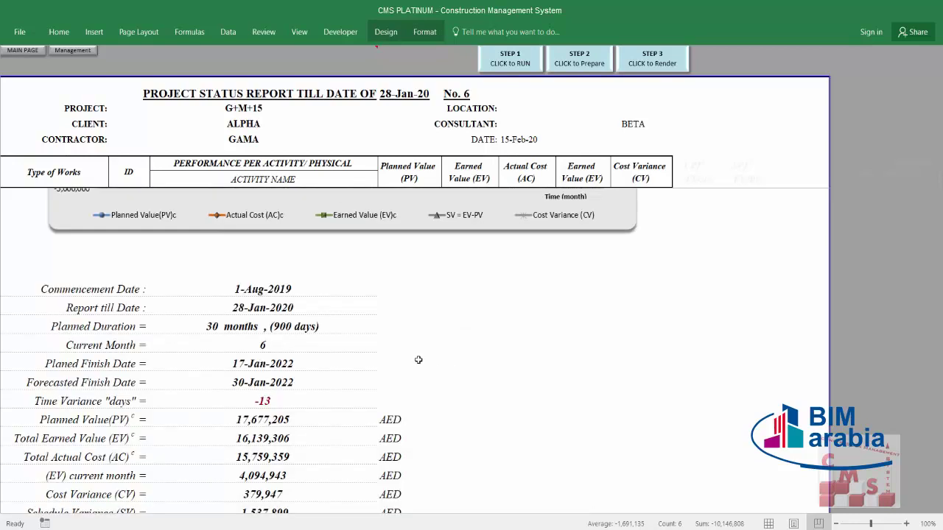
{"action": "scroll", "coordinate": [419, 360], "scroll_direction": "down", "scroll_amount": 2}
{"action": "scroll", "coordinate": [381, 371], "scroll_direction": "up", "scroll_amount": 1}
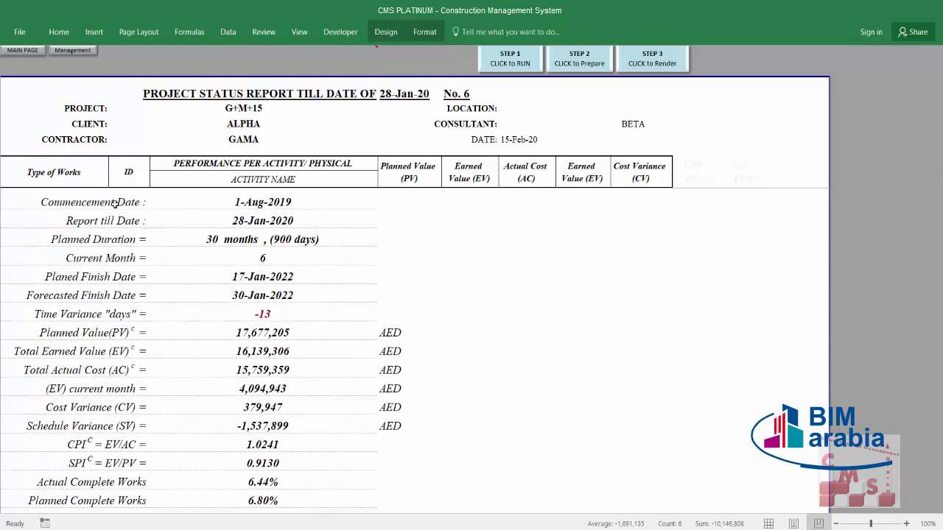
{"action": "left_click", "coordinate": [192, 201]}
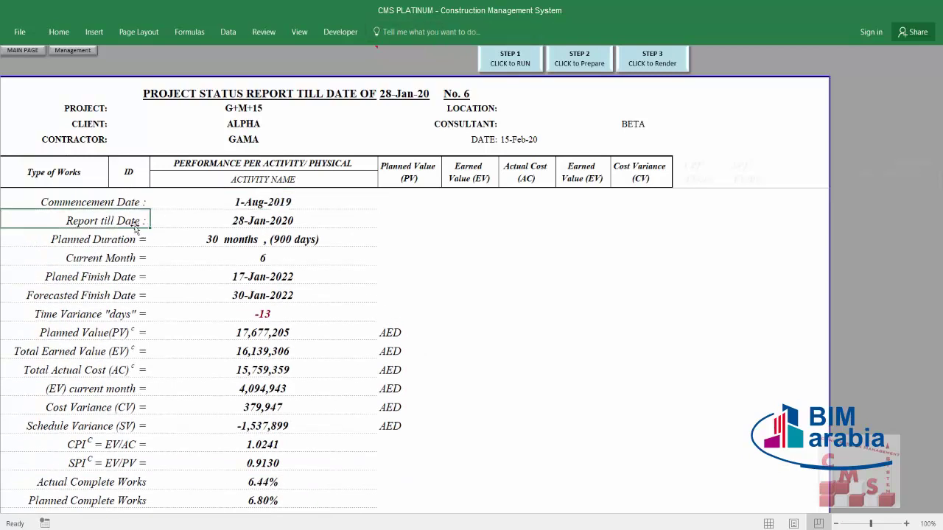
{"action": "left_click", "coordinate": [203, 221]}
{"action": "left_click", "coordinate": [144, 240]}
{"action": "left_click", "coordinate": [212, 240]}
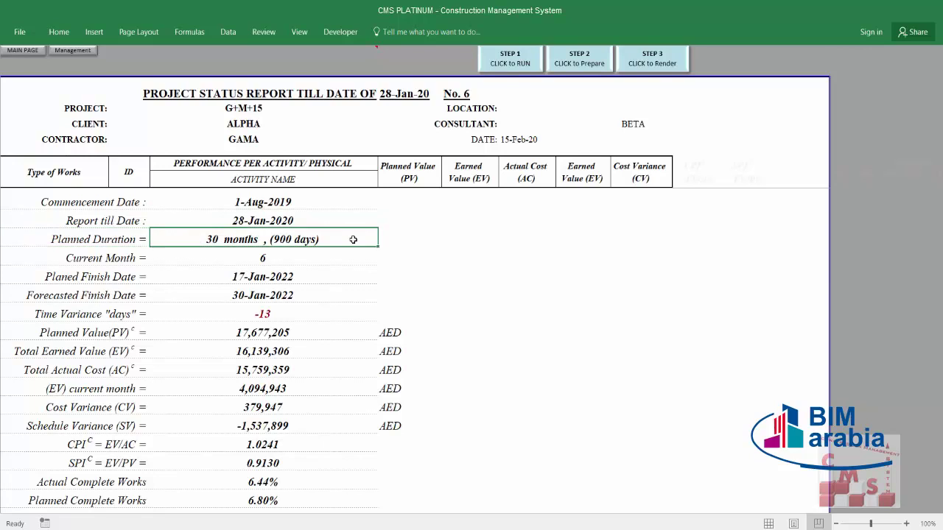
{"action": "left_click", "coordinate": [122, 255]}
{"action": "left_click", "coordinate": [228, 257]}
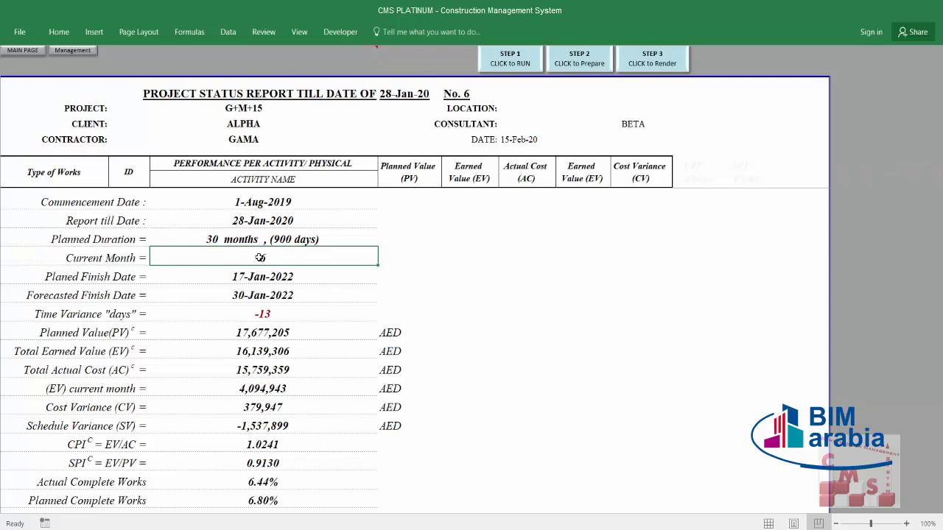
{"action": "left_click", "coordinate": [204, 277]}
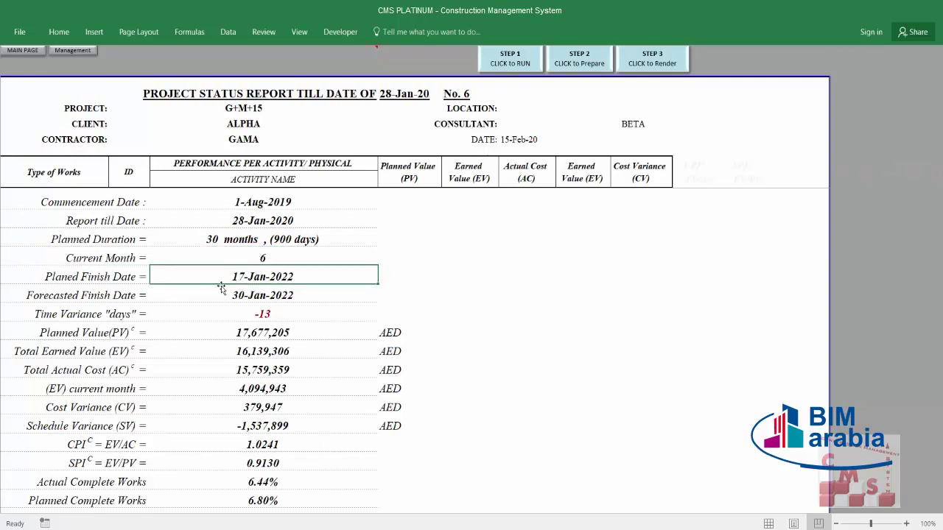
{"action": "left_click", "coordinate": [189, 296]}
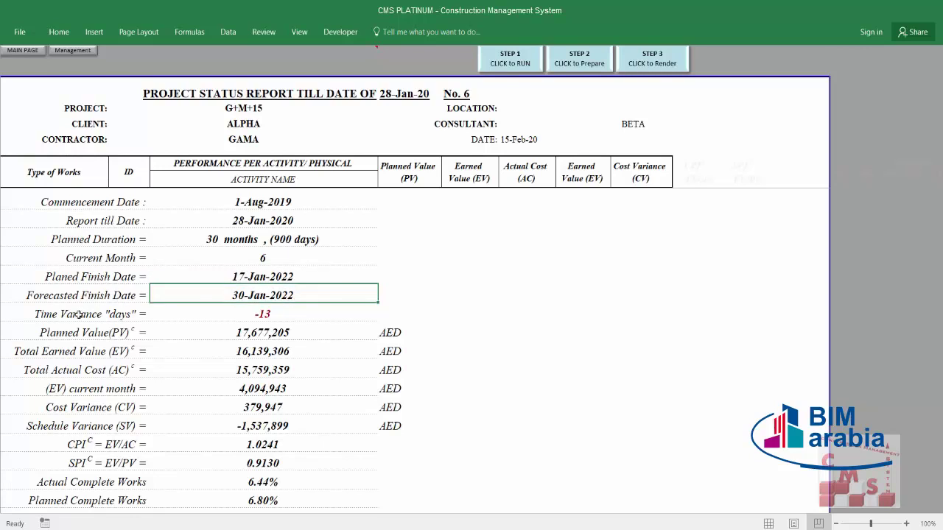
{"action": "left_click", "coordinate": [195, 312]}
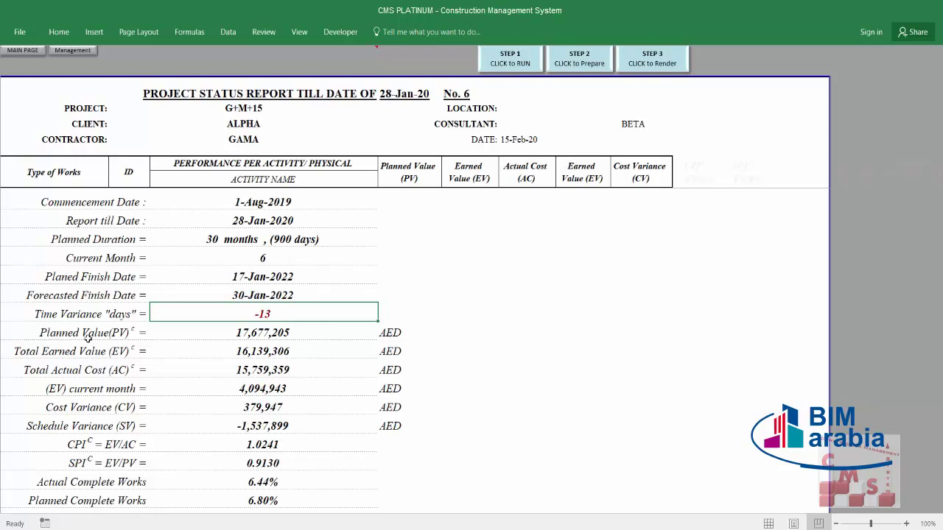
{"action": "left_click", "coordinate": [205, 332]}
{"action": "left_click", "coordinate": [76, 353]}
{"action": "left_click", "coordinate": [206, 351]}
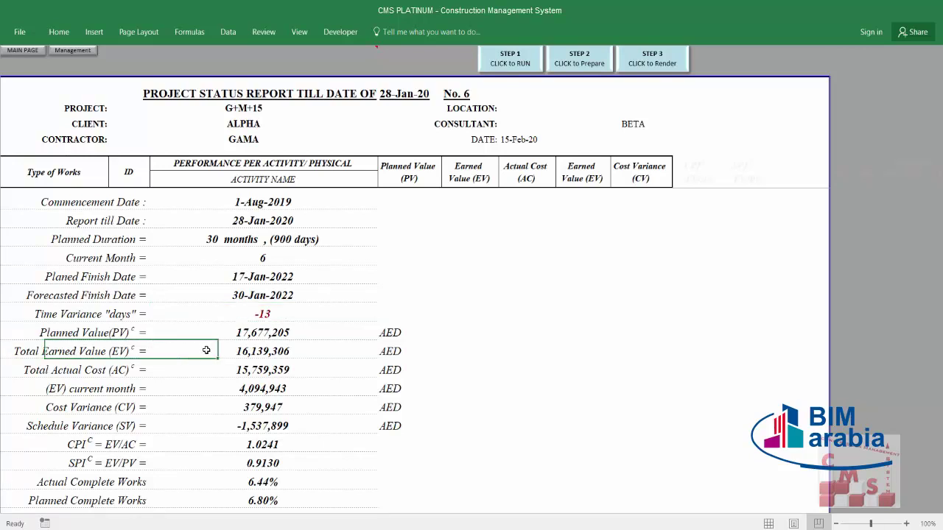
{"action": "left_click", "coordinate": [116, 370]}
{"action": "left_click", "coordinate": [200, 370]}
{"action": "left_click", "coordinate": [116, 370]}
{"action": "left_click", "coordinate": [200, 370]}
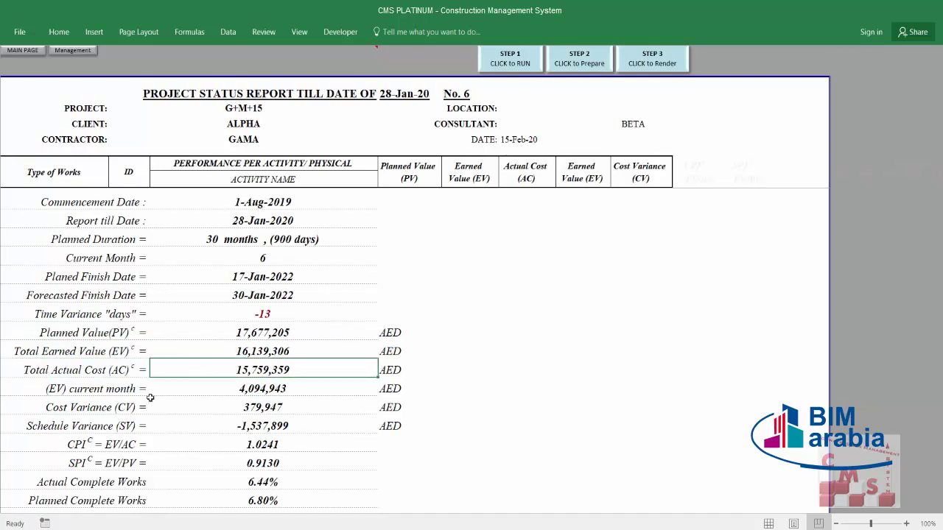
{"action": "left_click", "coordinate": [200, 389]}
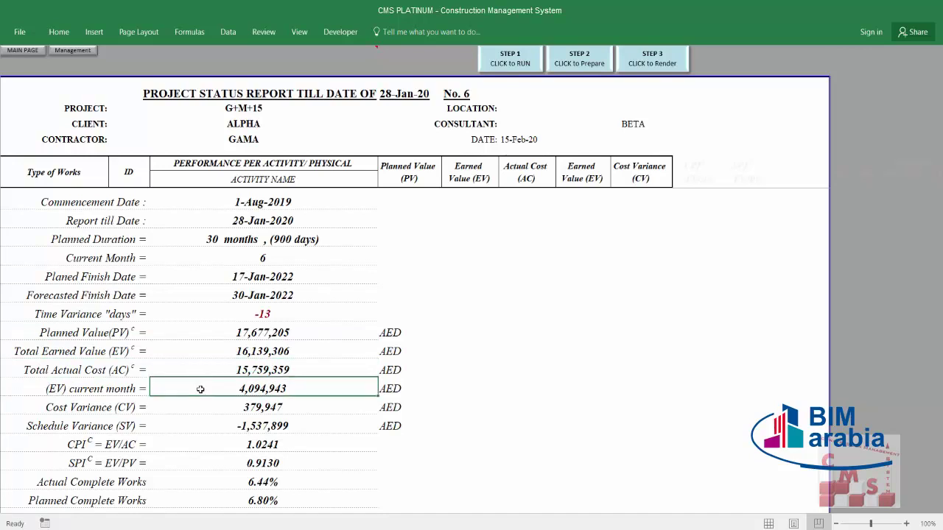
{"action": "left_click", "coordinate": [211, 409]}
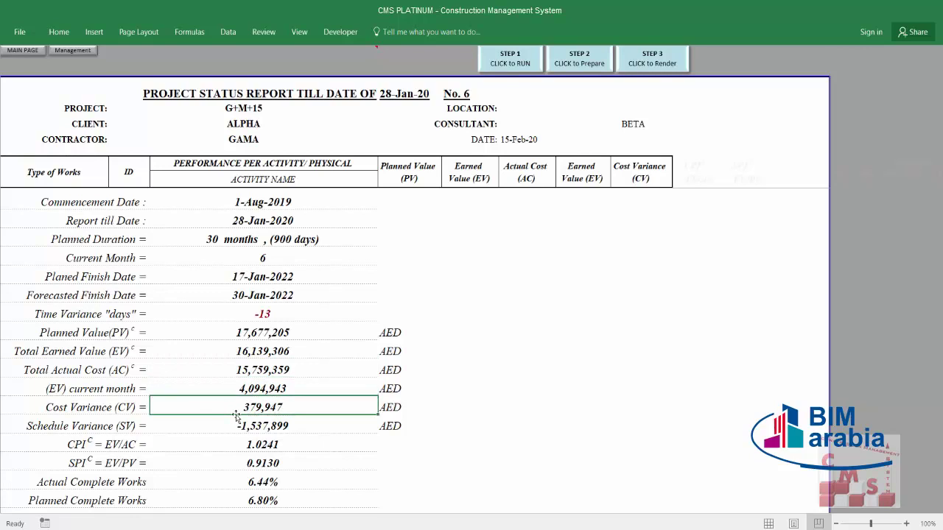
{"action": "left_click", "coordinate": [226, 426]}
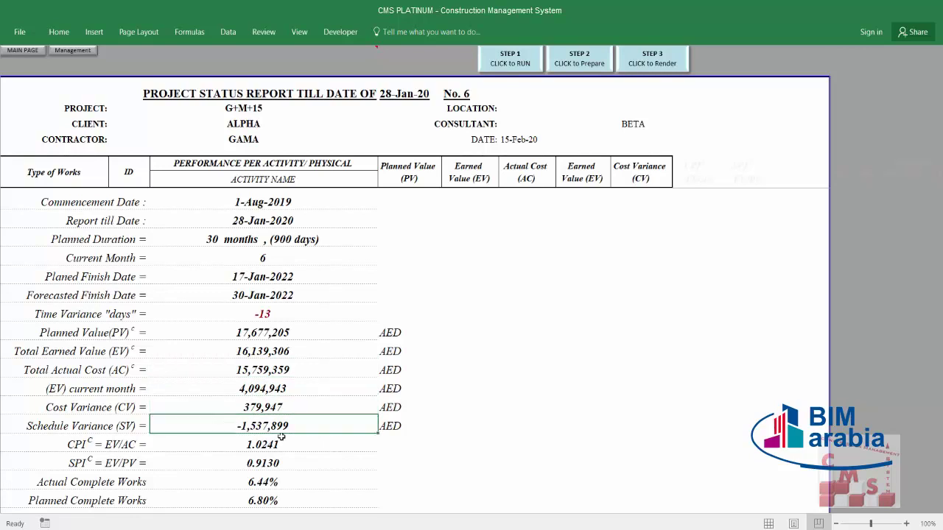
{"action": "left_click", "coordinate": [196, 444]}
{"action": "scroll", "coordinate": [221, 449], "scroll_direction": "down", "scroll_amount": 1}
{"action": "left_click", "coordinate": [239, 404]}
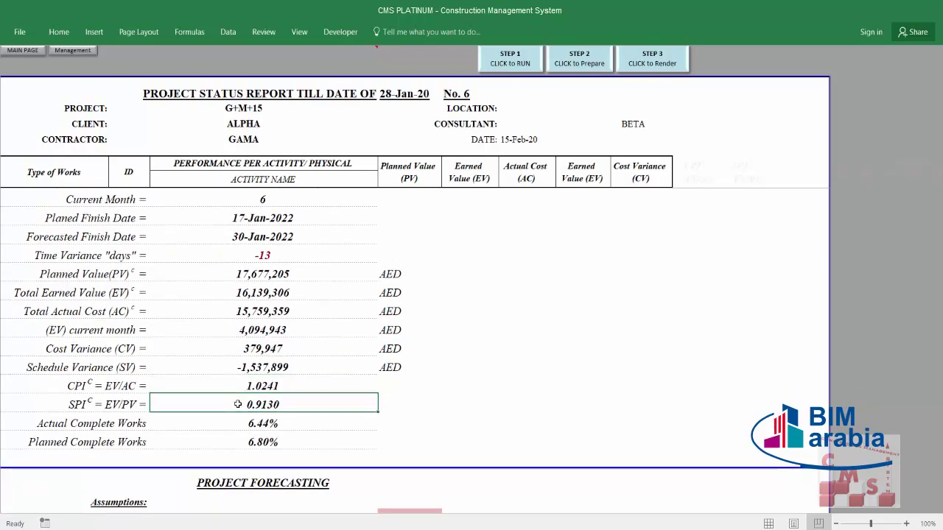
{"action": "left_click", "coordinate": [235, 422]}
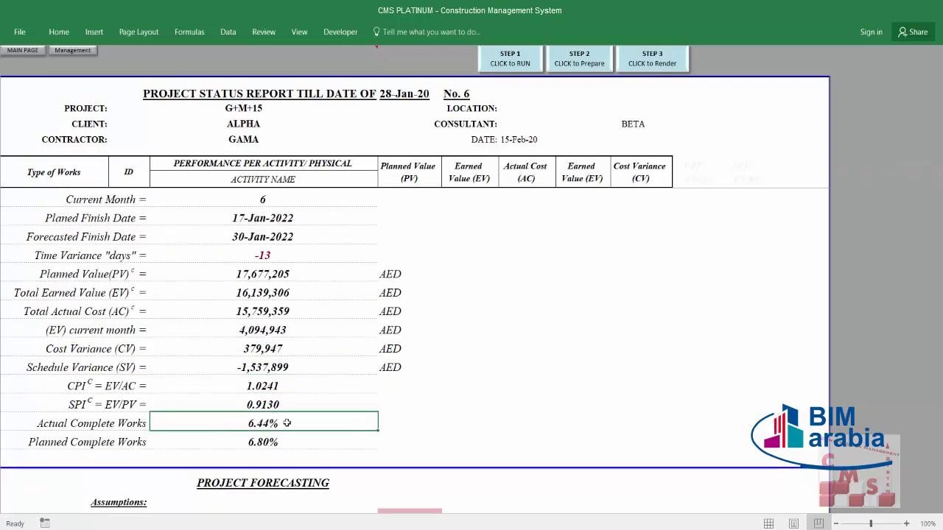
{"action": "left_click", "coordinate": [193, 441]}
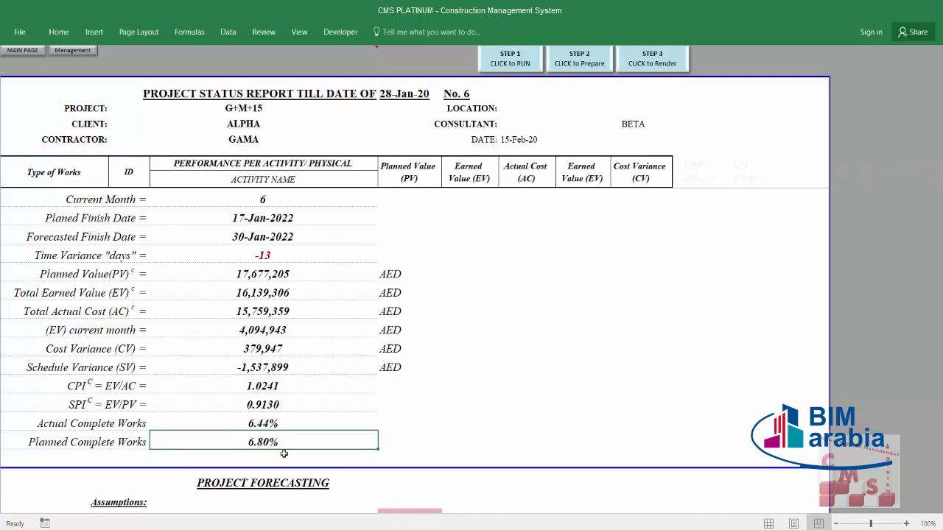
{"action": "scroll", "coordinate": [284, 452], "scroll_direction": "down", "scroll_amount": 2}
{"action": "scroll", "coordinate": [336, 386], "scroll_direction": "down", "scroll_amount": 1}
{"action": "scroll", "coordinate": [388, 417], "scroll_direction": "down", "scroll_amount": 1}
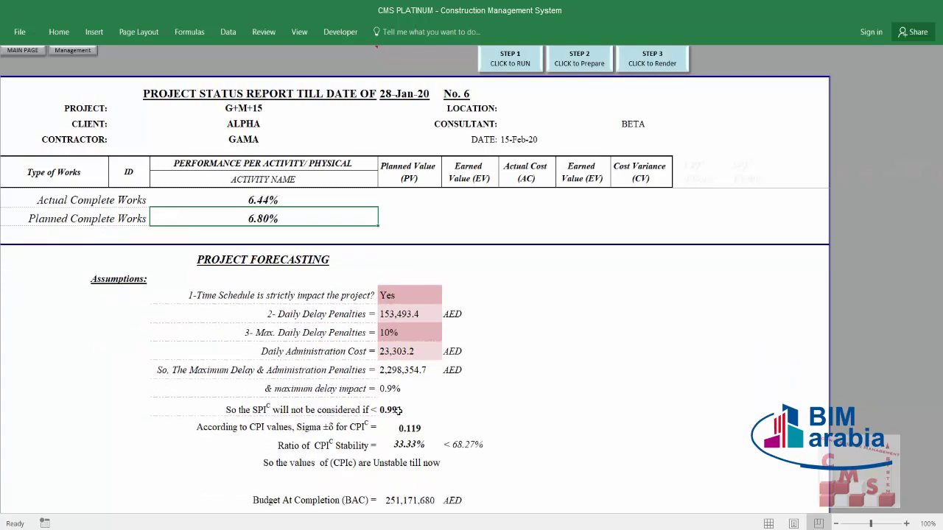
{"action": "scroll", "coordinate": [370, 425], "scroll_direction": "down", "scroll_amount": 1}
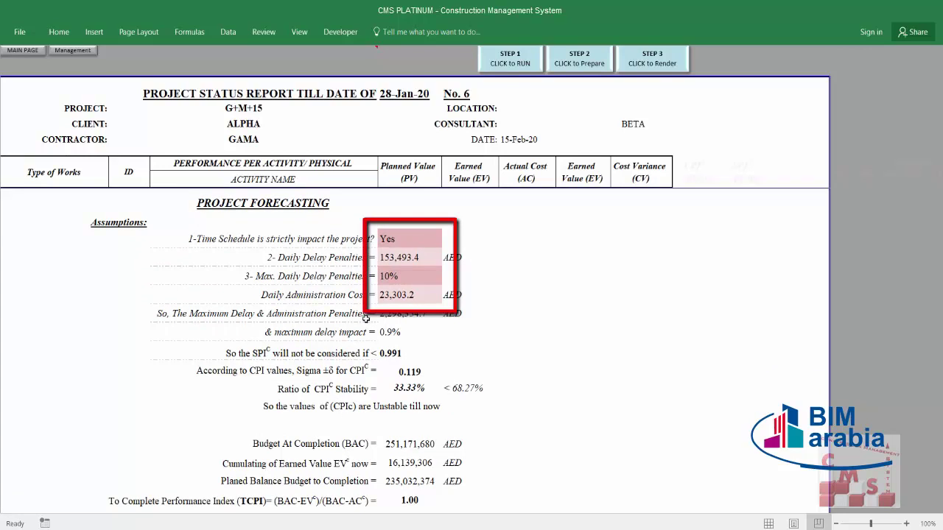
{"action": "scroll", "coordinate": [217, 434], "scroll_direction": "down", "scroll_amount": 5}
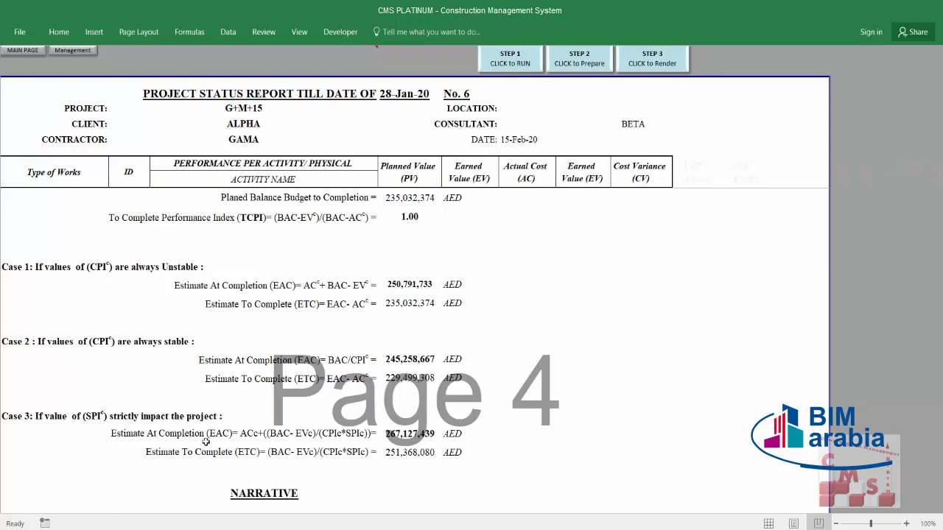
{"action": "scroll", "coordinate": [202, 403], "scroll_direction": "down", "scroll_amount": 2}
{"action": "scroll", "coordinate": [202, 403], "scroll_direction": "down", "scroll_amount": 3}
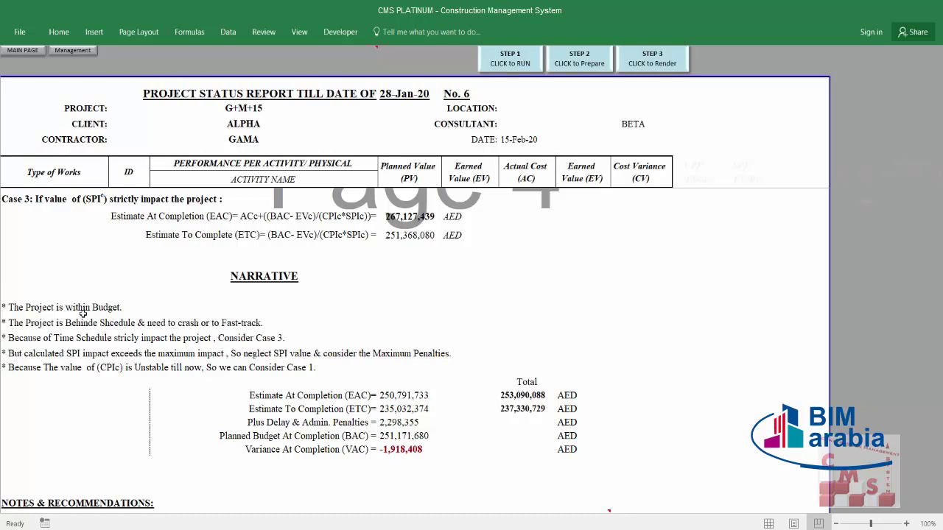
{"action": "left_click", "coordinate": [112, 310]}
{"action": "scroll", "coordinate": [25, 301], "scroll_direction": "up", "scroll_amount": 5}
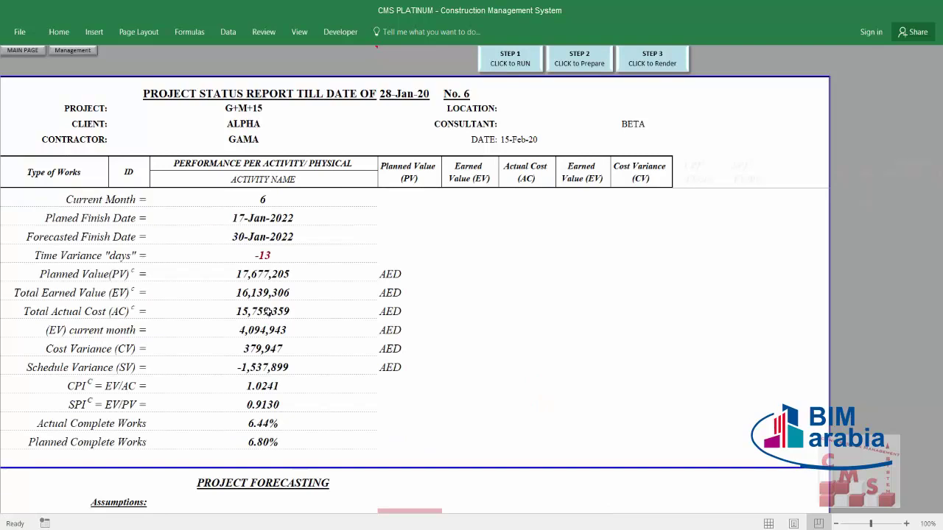
{"action": "left_click", "coordinate": [272, 449]}
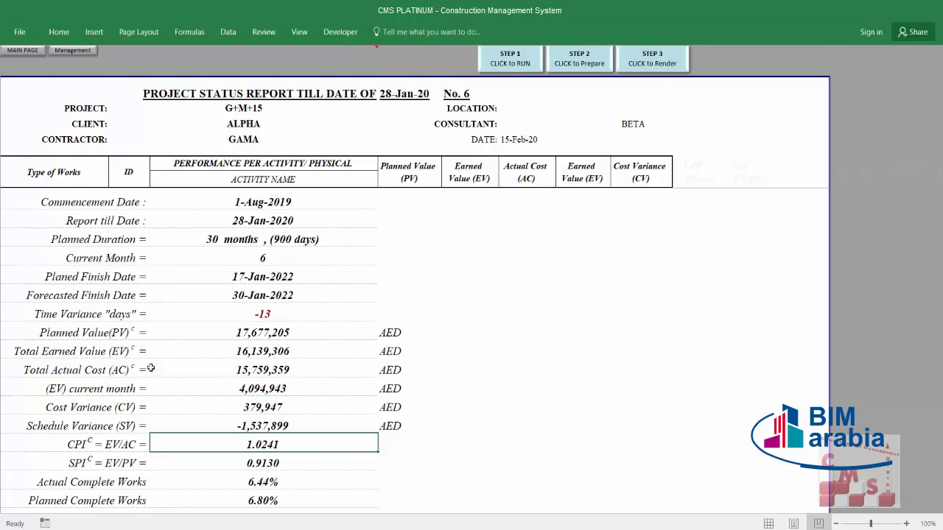
{"action": "left_click", "coordinate": [245, 353]}
{"action": "left_click", "coordinate": [272, 373]}
{"action": "left_click", "coordinate": [284, 352]}
{"action": "left_click", "coordinate": [282, 371]}
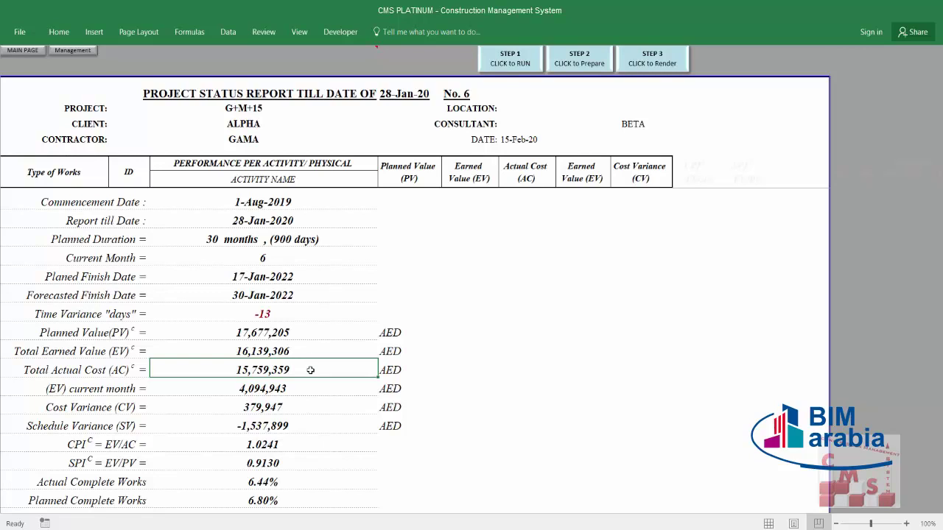
{"action": "left_click", "coordinate": [292, 448]}
{"action": "left_click", "coordinate": [273, 465]}
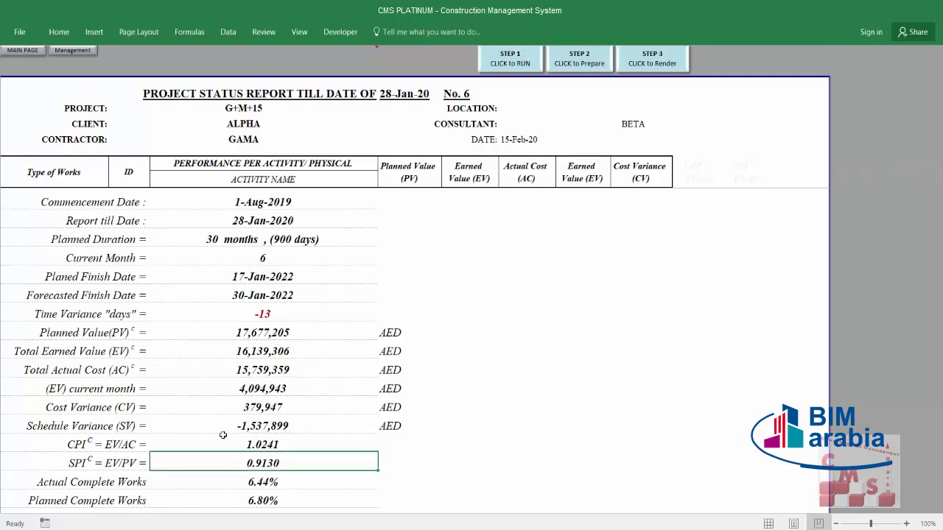
{"action": "left_click", "coordinate": [251, 333]}
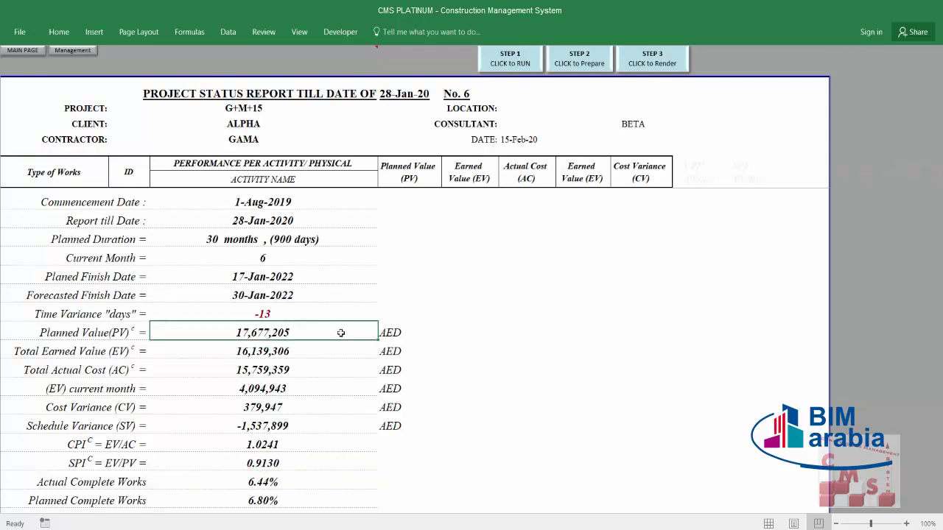
{"action": "left_click", "coordinate": [330, 349]}
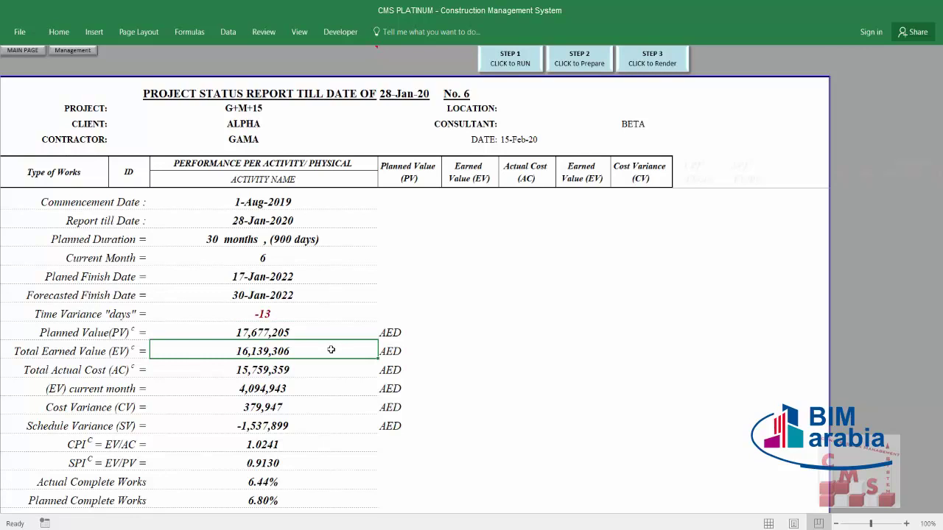
{"action": "left_click", "coordinate": [299, 462]}
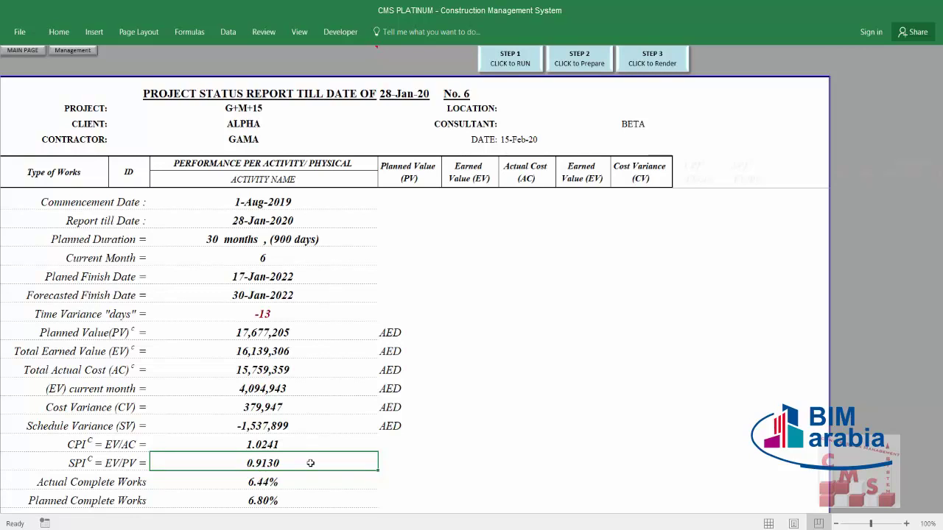
{"action": "left_click", "coordinate": [296, 485]}
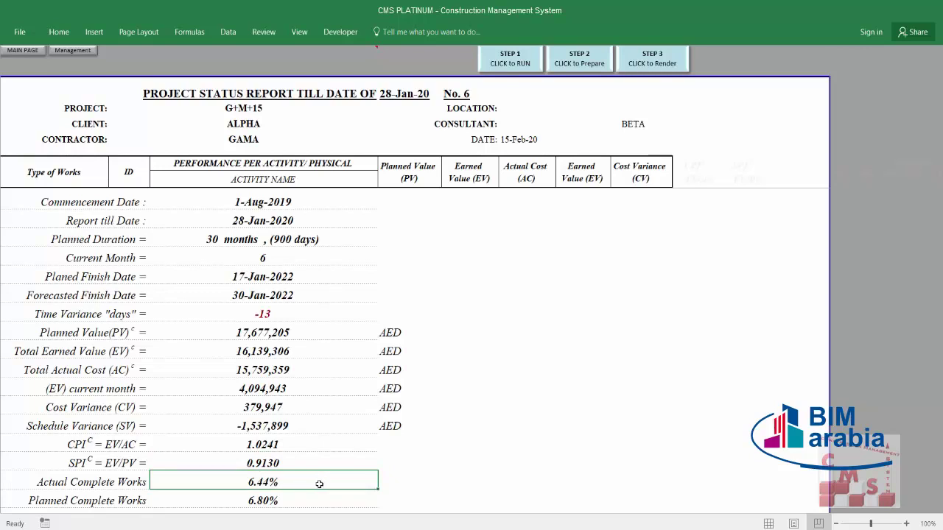
{"action": "left_click", "coordinate": [118, 503]}
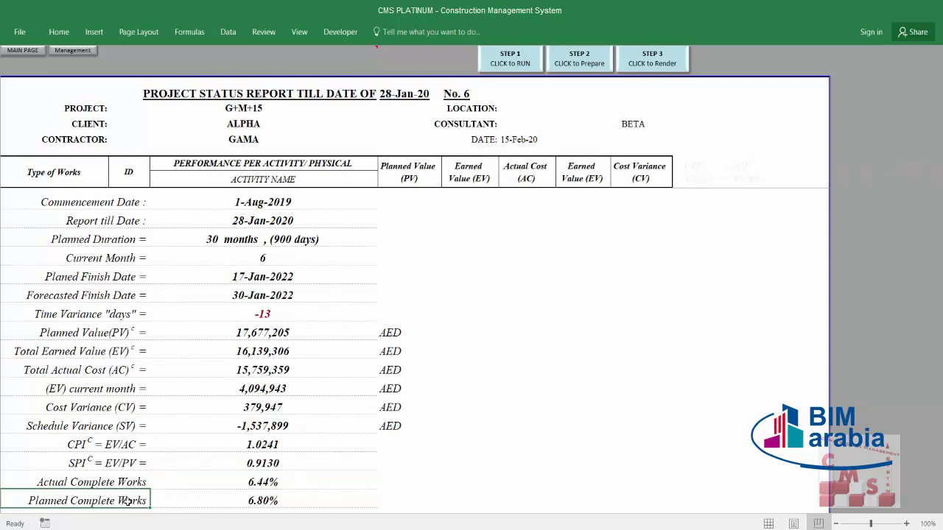
{"action": "left_click", "coordinate": [291, 501]}
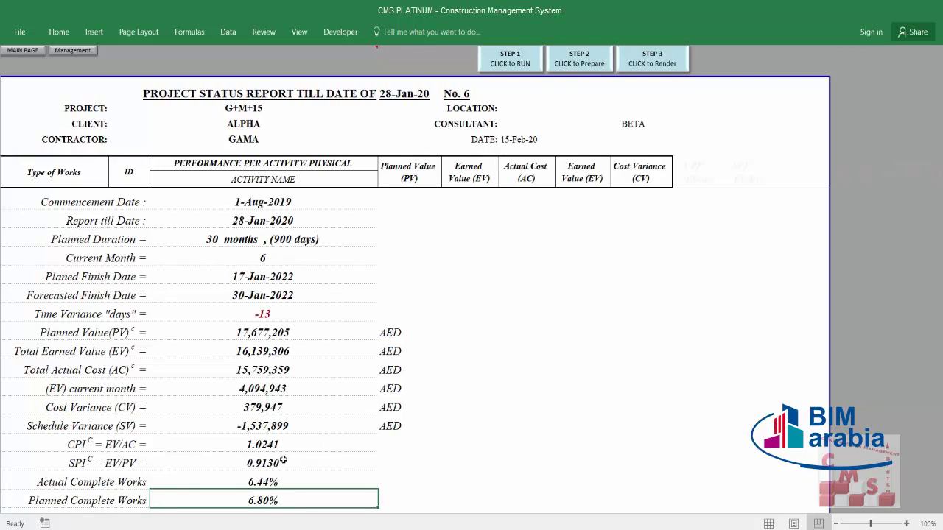
Step: Scroll to the Case 1 forecast: EAC 250,791,733 AED against 251,171,680 AED budget, TCPI 1.00
{"action": "scroll", "coordinate": [283, 461], "scroll_direction": "down", "scroll_amount": 4}
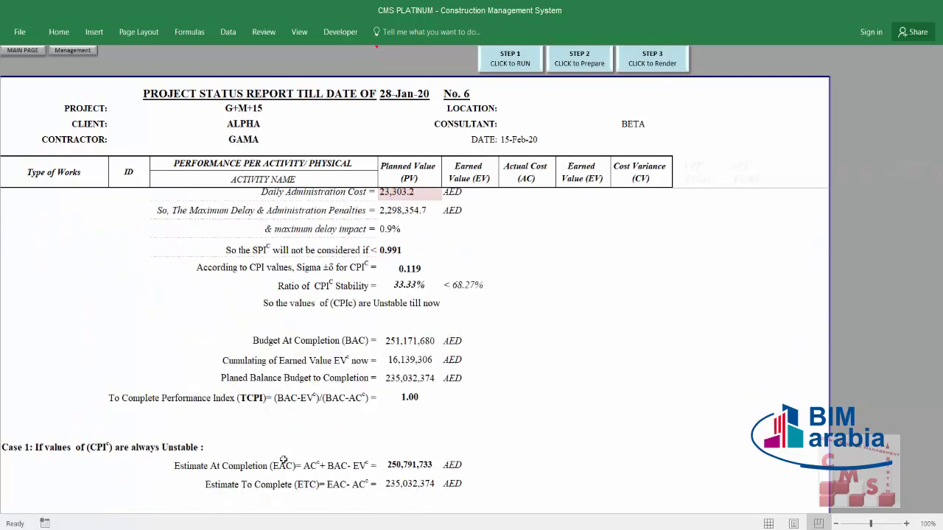
{"action": "scroll", "coordinate": [283, 460], "scroll_direction": "down", "scroll_amount": 10}
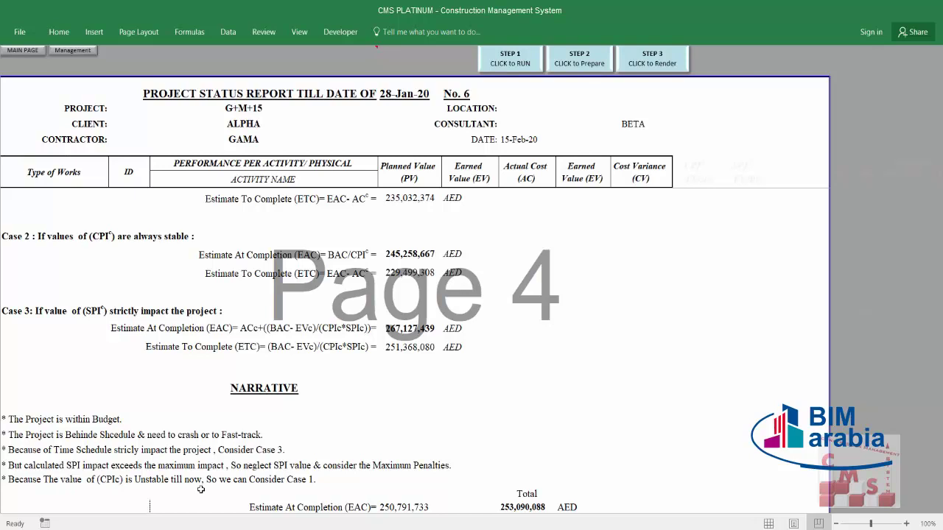
{"action": "scroll", "coordinate": [317, 487], "scroll_direction": "down", "scroll_amount": 1}
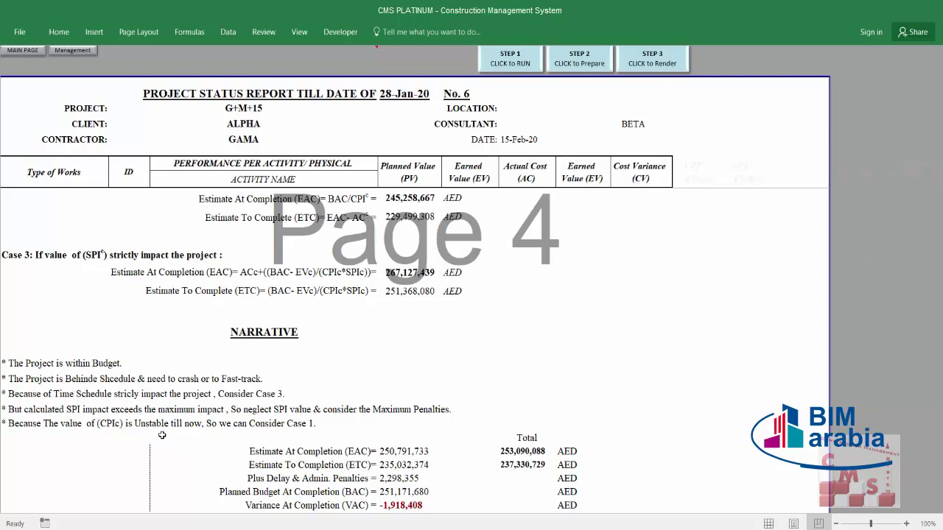
{"action": "scroll", "coordinate": [160, 437], "scroll_direction": "up", "scroll_amount": 6}
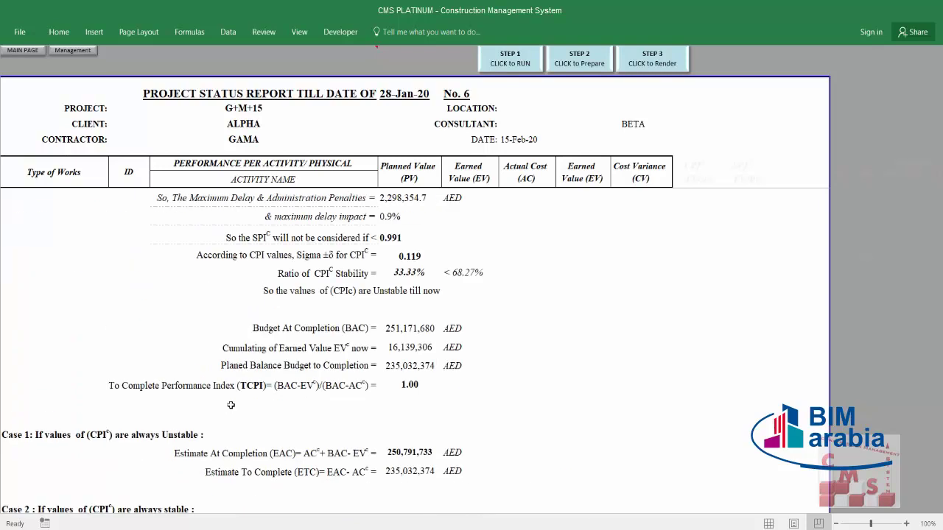
{"action": "scroll", "coordinate": [228, 406], "scroll_direction": "up", "scroll_amount": 15}
Step: Select the monthly CPI values 0.31 to 1.02 to read their sum and average
{"action": "left_click_drag", "start_coordinate": [701, 356], "coordinate": [690, 420]}
{"action": "left_click", "coordinate": [724, 411]}
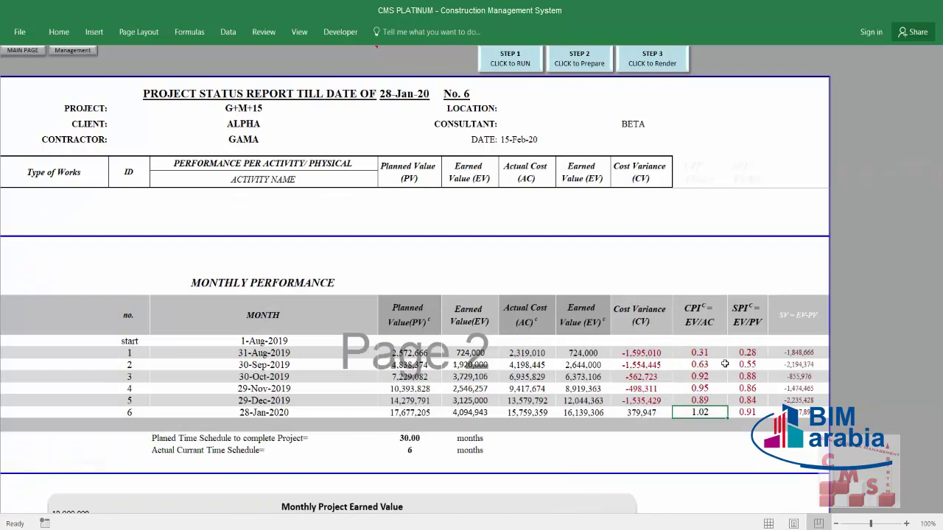
{"action": "left_click_drag", "start_coordinate": [698, 354], "coordinate": [695, 415]}
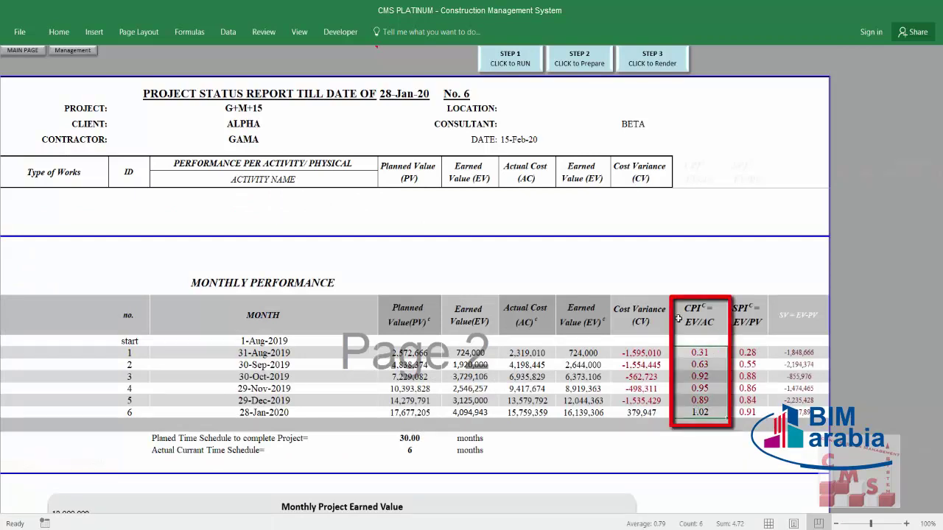
{"action": "left_click_drag", "start_coordinate": [718, 353], "coordinate": [699, 413]}
Step: Scroll down to the Narrative with 253,090,088 AED EAC and VAC -1,918,408
{"action": "scroll", "coordinate": [688, 344], "scroll_direction": "down", "scroll_amount": 2}
{"action": "key", "text": "Up"}
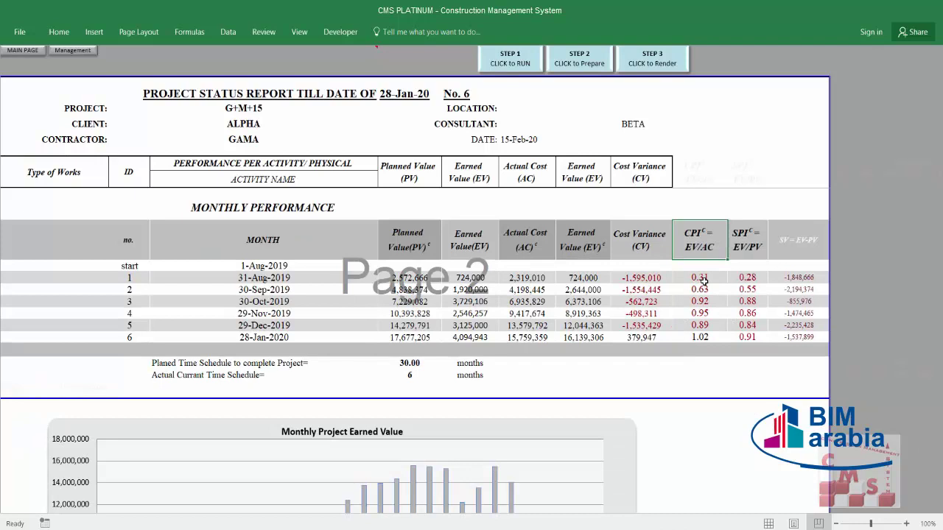
{"action": "scroll", "coordinate": [705, 350], "scroll_direction": "down", "scroll_amount": 15}
{"action": "scroll", "coordinate": [706, 359], "scroll_direction": "down", "scroll_amount": 12}
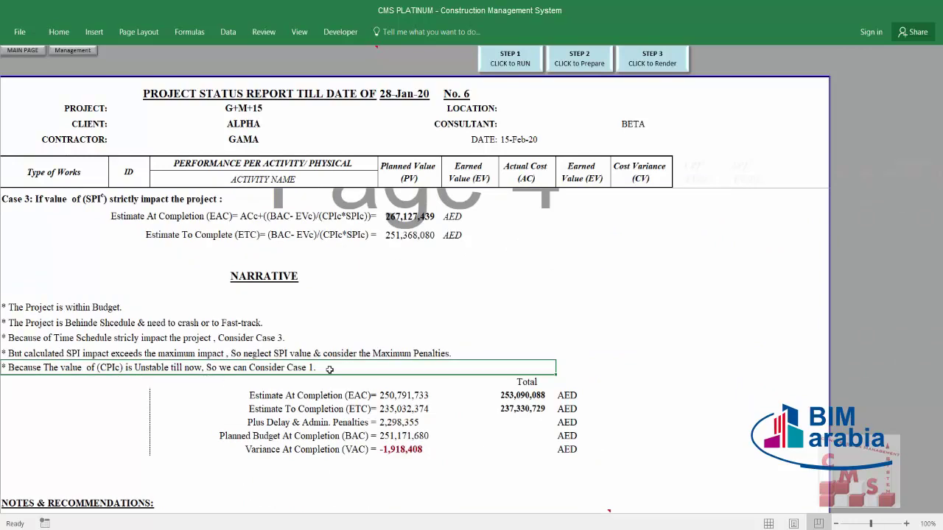
{"action": "scroll", "coordinate": [329, 369], "scroll_direction": "up", "scroll_amount": 5}
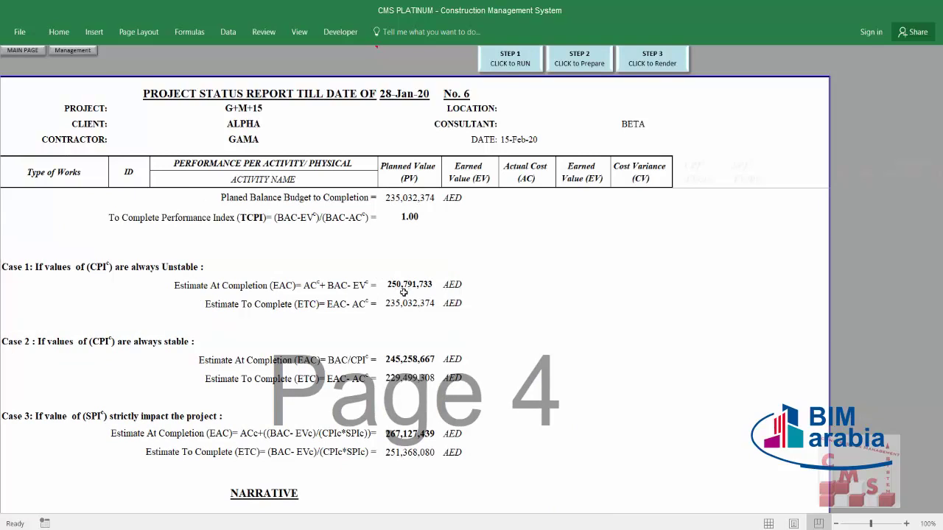
{"action": "scroll", "coordinate": [383, 331], "scroll_direction": "down", "scroll_amount": 5}
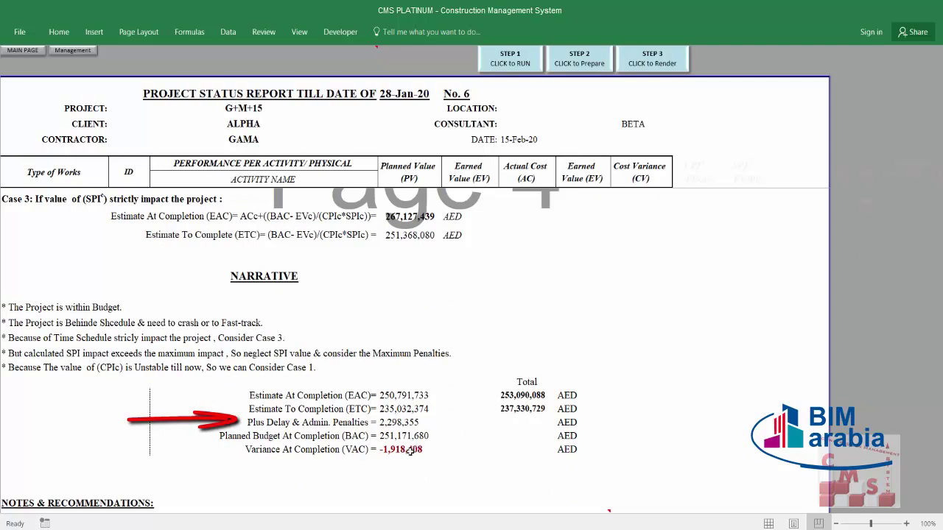
{"action": "left_click", "coordinate": [389, 424]}
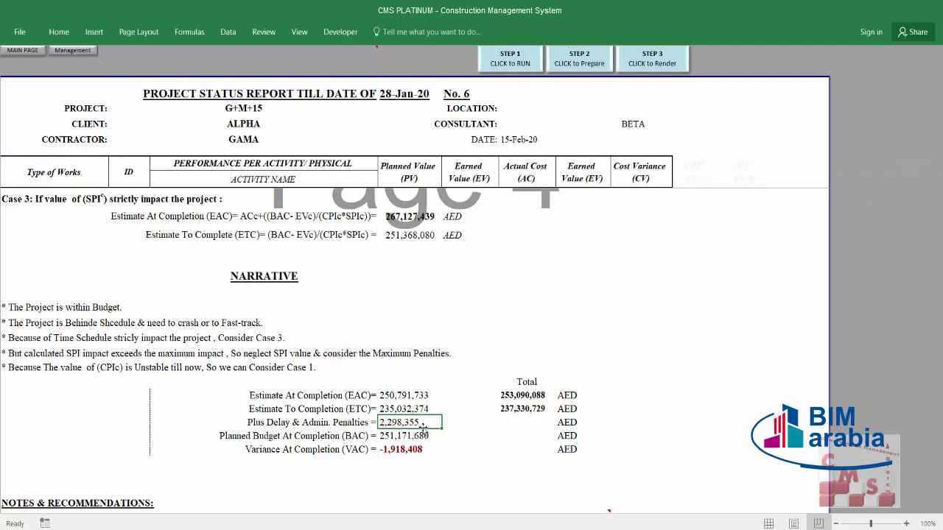
{"action": "left_click", "coordinate": [538, 392]}
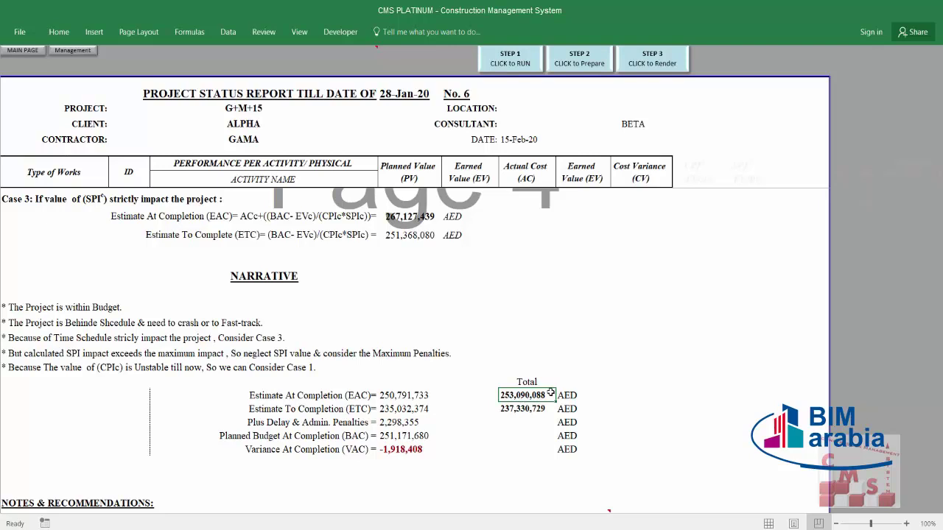
{"action": "scroll", "coordinate": [545, 394], "scroll_direction": "up", "scroll_amount": 9}
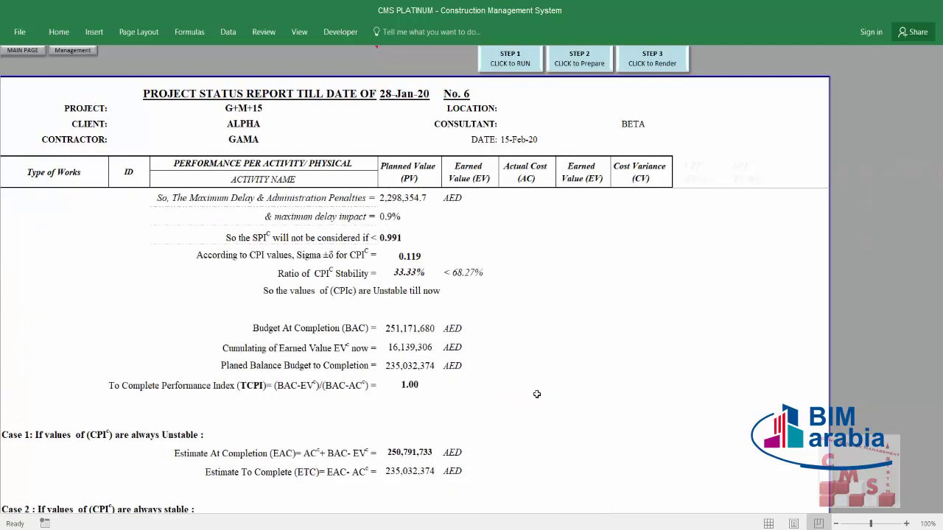
{"action": "left_click", "coordinate": [387, 330]}
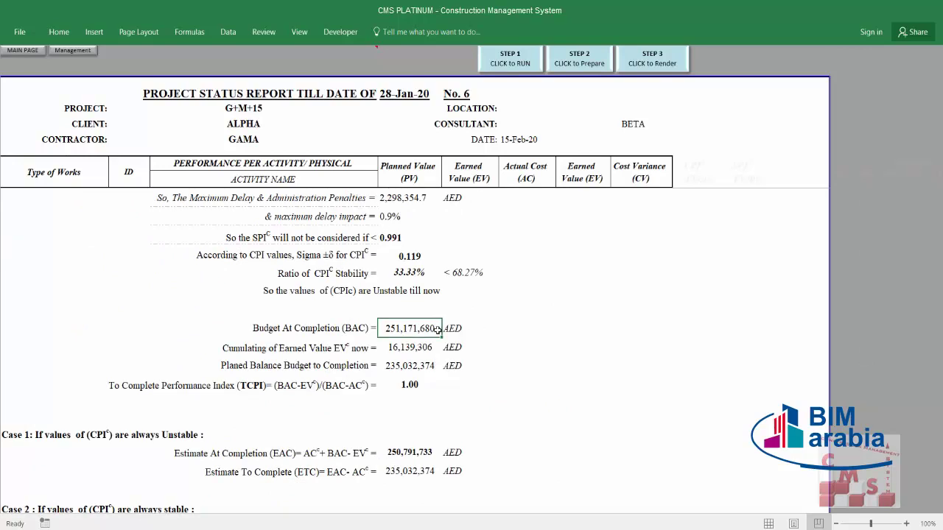
{"action": "scroll", "coordinate": [411, 326], "scroll_direction": "down", "scroll_amount": 2}
{"action": "scroll", "coordinate": [412, 327], "scroll_direction": "down", "scroll_amount": 5}
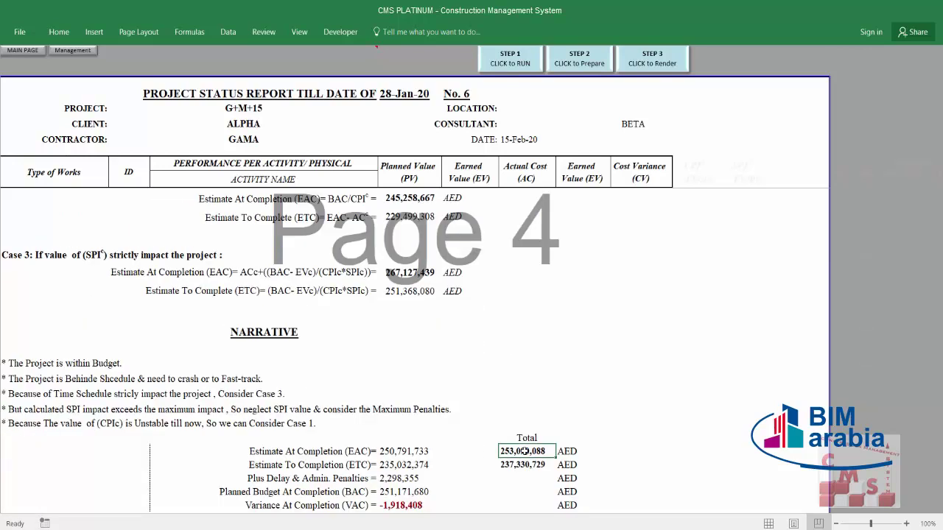
{"action": "scroll", "coordinate": [523, 451], "scroll_direction": "down", "scroll_amount": 1}
{"action": "left_click", "coordinate": [427, 450]}
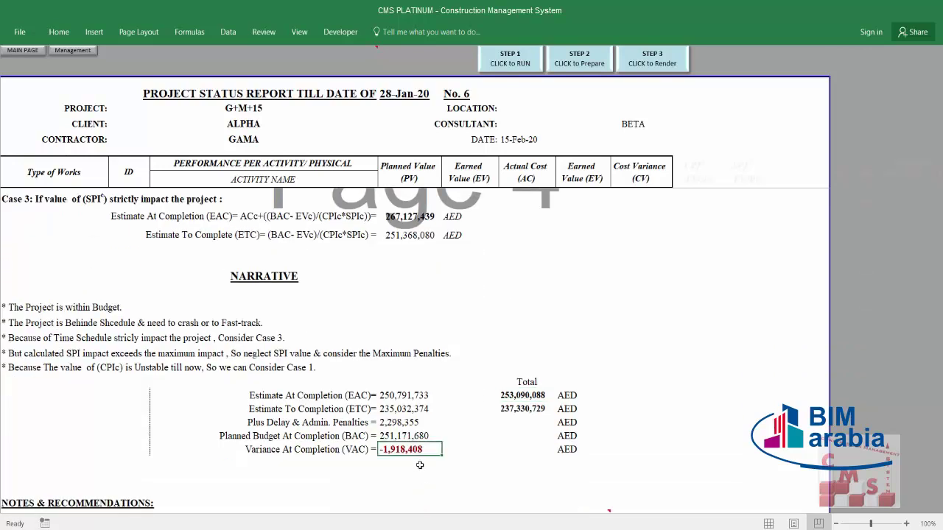